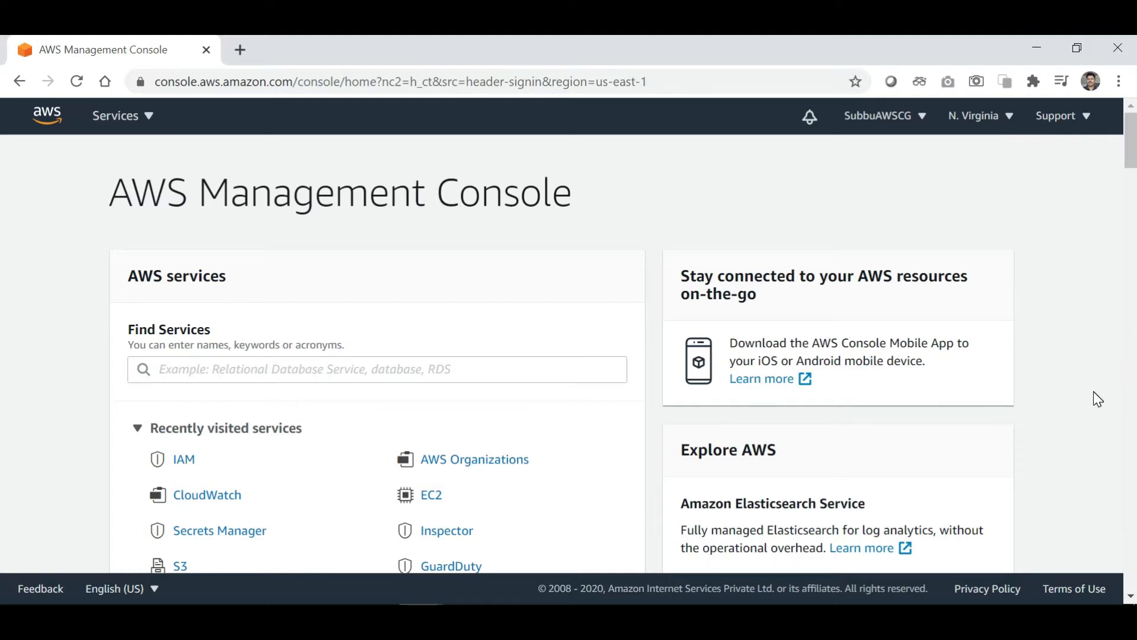
Scroll down the console home page to view its services list in N. Virginia.
{"action": "scroll", "coordinate": [1098, 398], "scroll_direction": "down", "scroll_amount": 3}
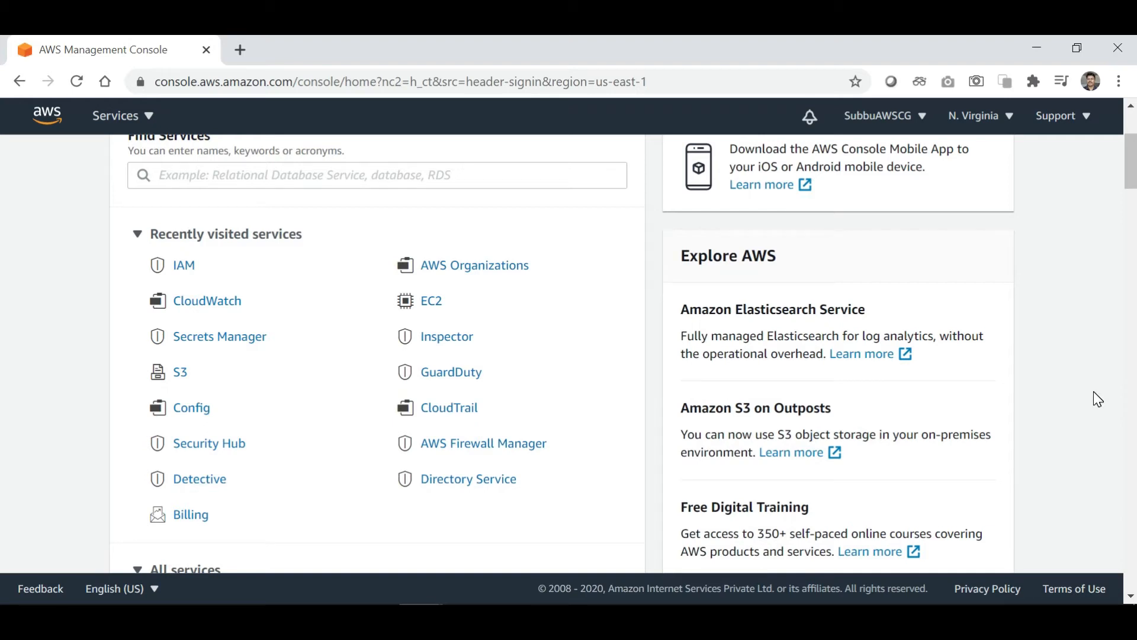
Open IAM from the Recently visited services list on the console home page.
{"action": "scroll", "coordinate": [1096, 397], "scroll_direction": "up", "scroll_amount": 2}
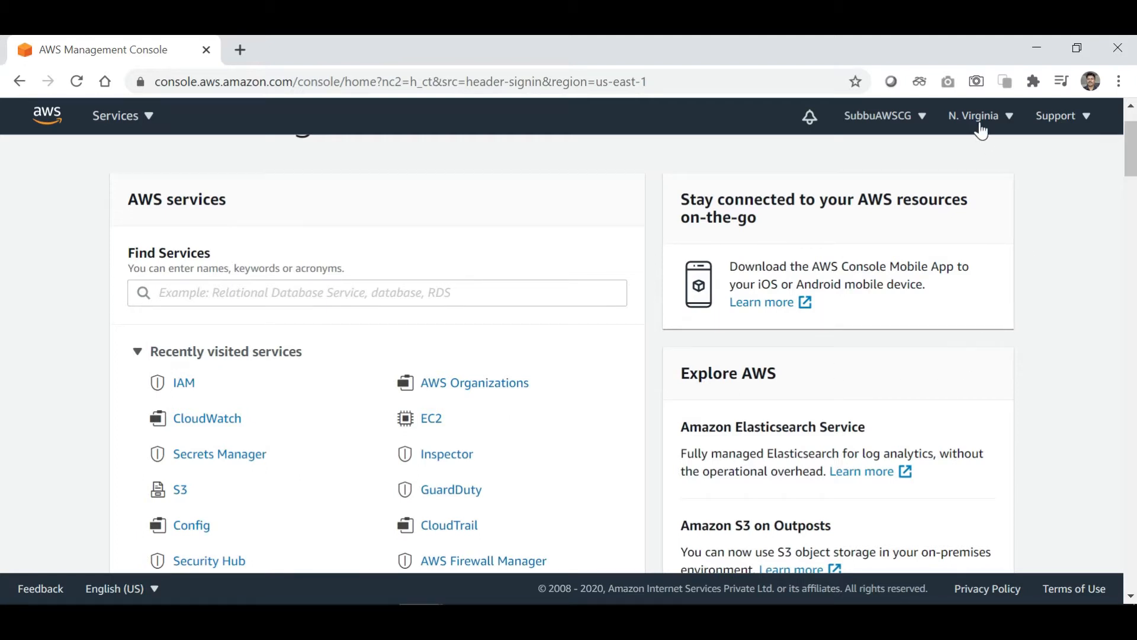
{"action": "scroll", "coordinate": [1054, 238], "scroll_direction": "up", "scroll_amount": 2}
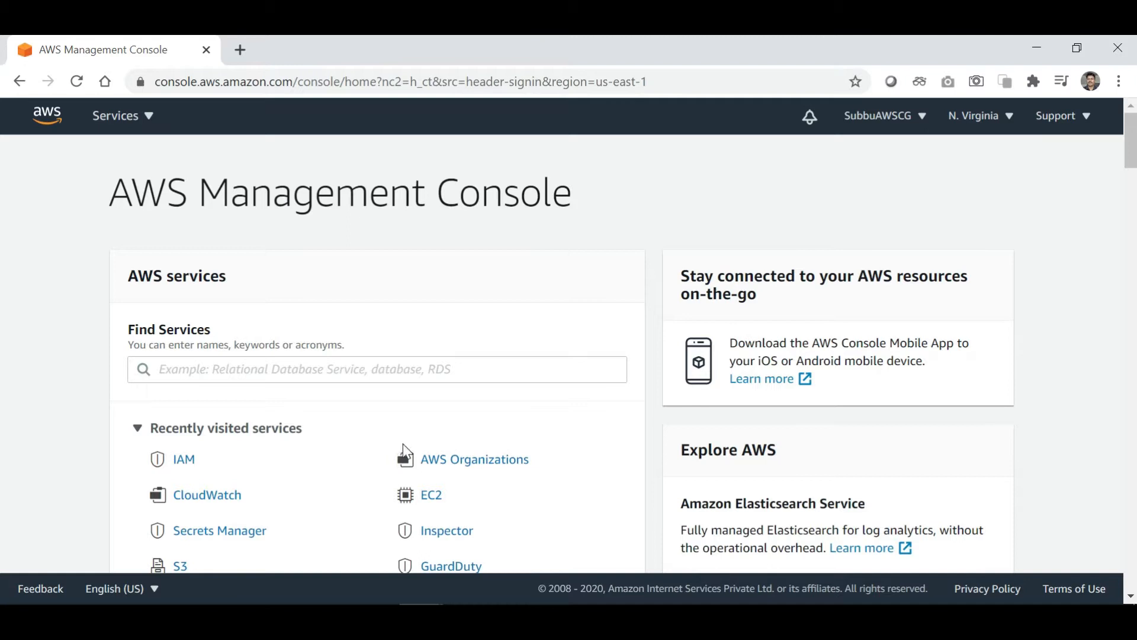
{"action": "left_click", "coordinate": [188, 464]}
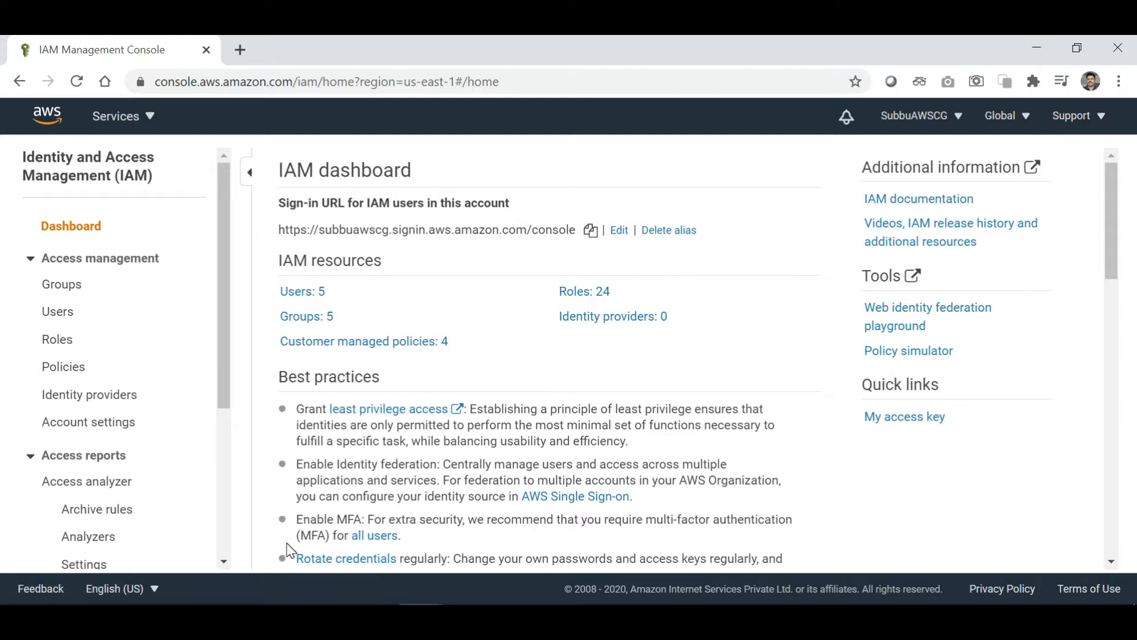
{"action": "left_click", "coordinate": [224, 562]}
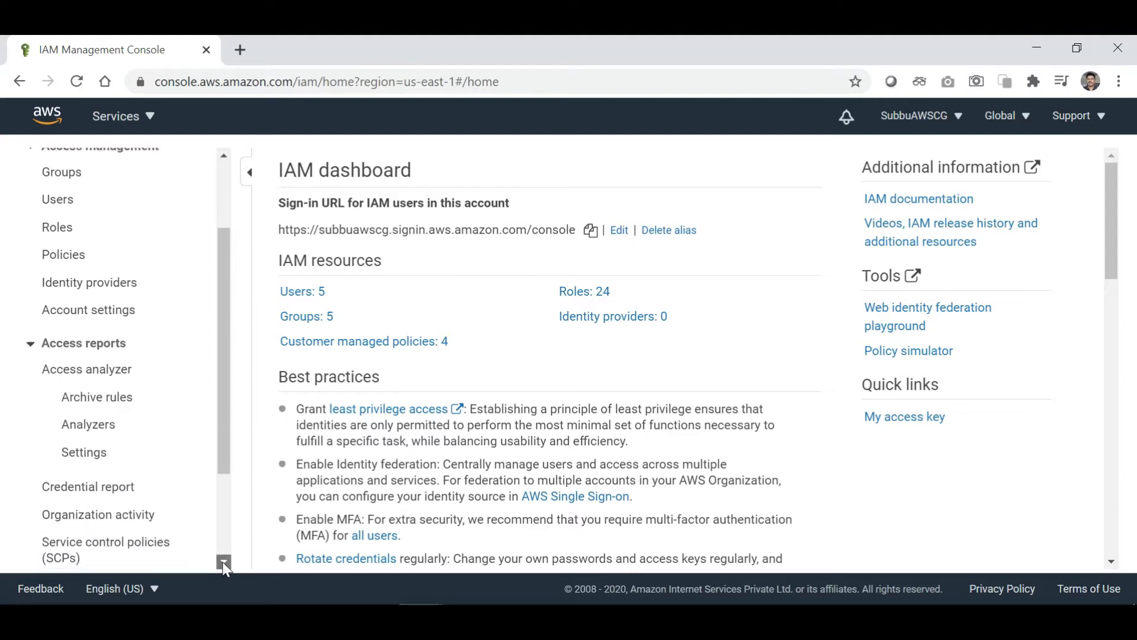
{"action": "left_click", "coordinate": [224, 155]}
{"action": "left_click", "coordinate": [224, 155]}
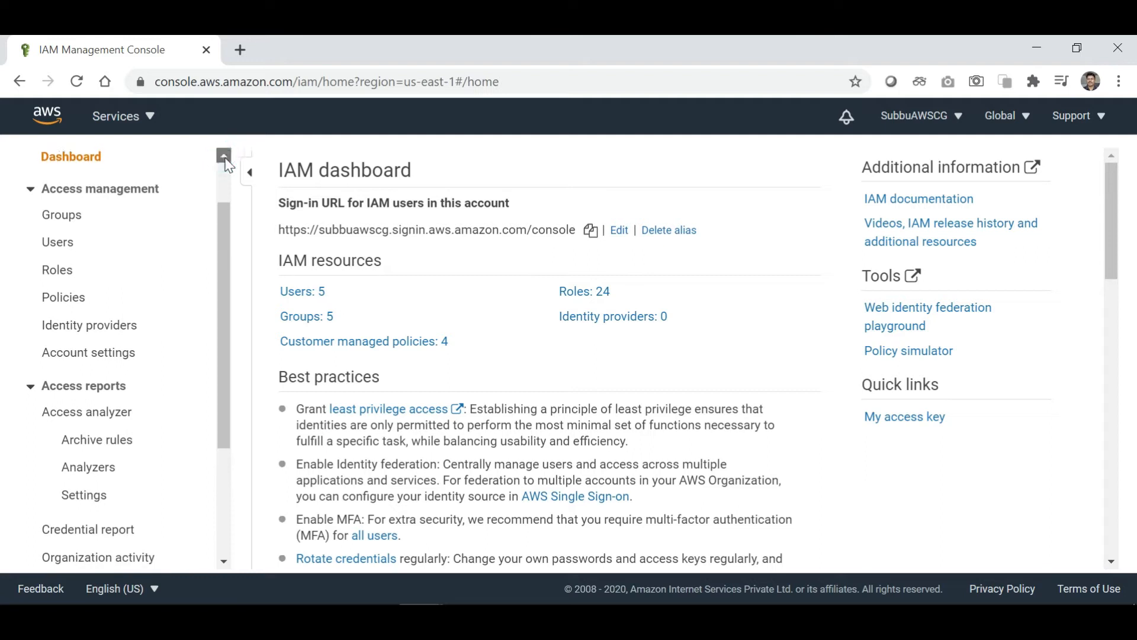
{"action": "left_click", "coordinate": [224, 561]}
{"action": "scroll", "coordinate": [224, 561], "scroll_direction": "down", "scroll_amount": 2}
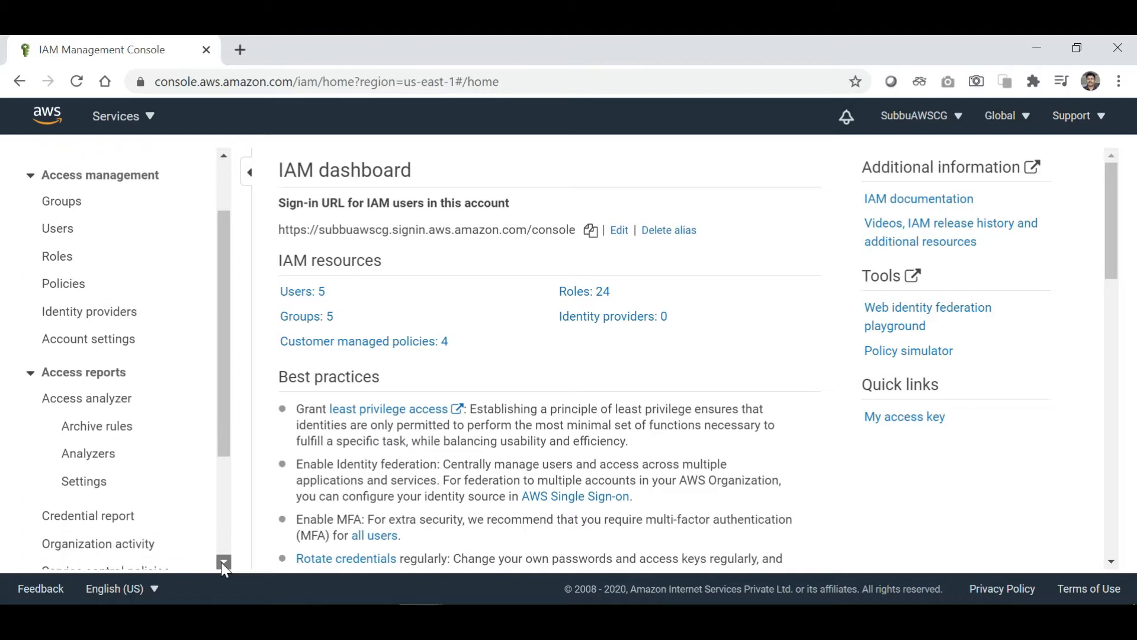
{"action": "scroll", "coordinate": [223, 166], "scroll_direction": "up", "scroll_amount": 3}
{"action": "left_click", "coordinate": [224, 157]}
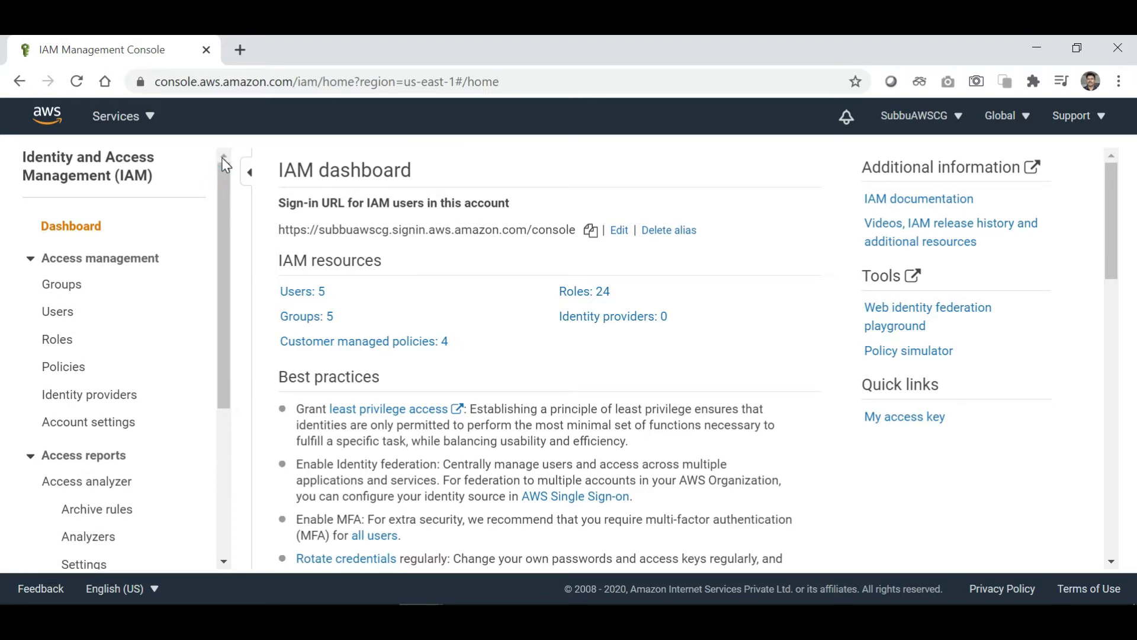
{"action": "left_click", "coordinate": [59, 310]}
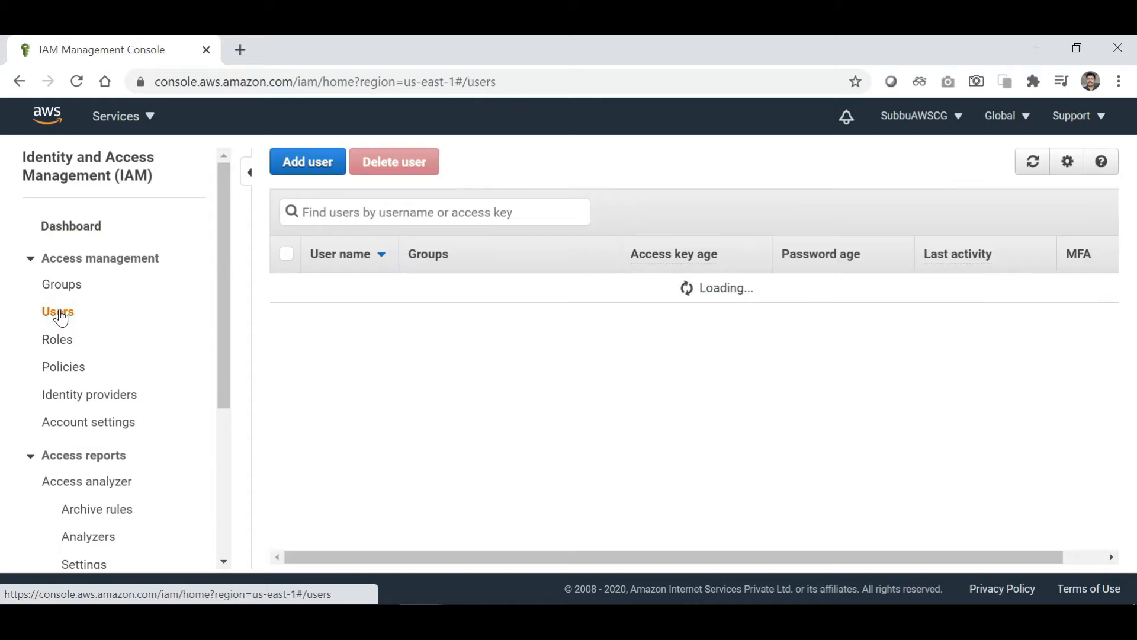
Add user 'AdminUser' with programmatic and AWS Management Console access, and continue to permissions.
{"action": "left_click", "coordinate": [312, 169]}
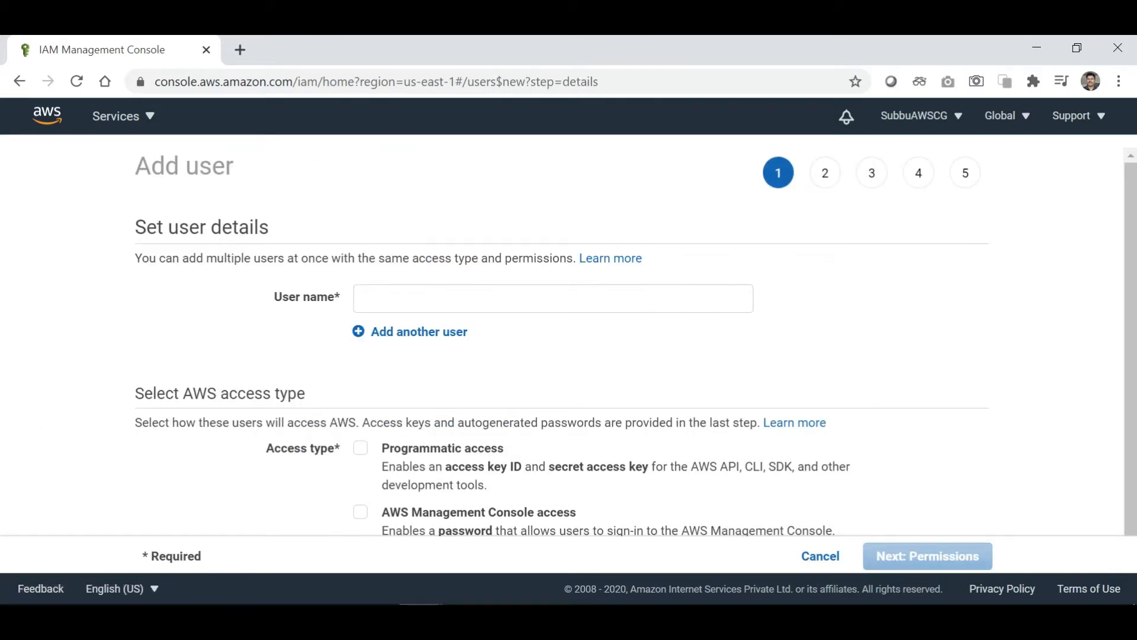
{"action": "left_click", "coordinate": [399, 302]}
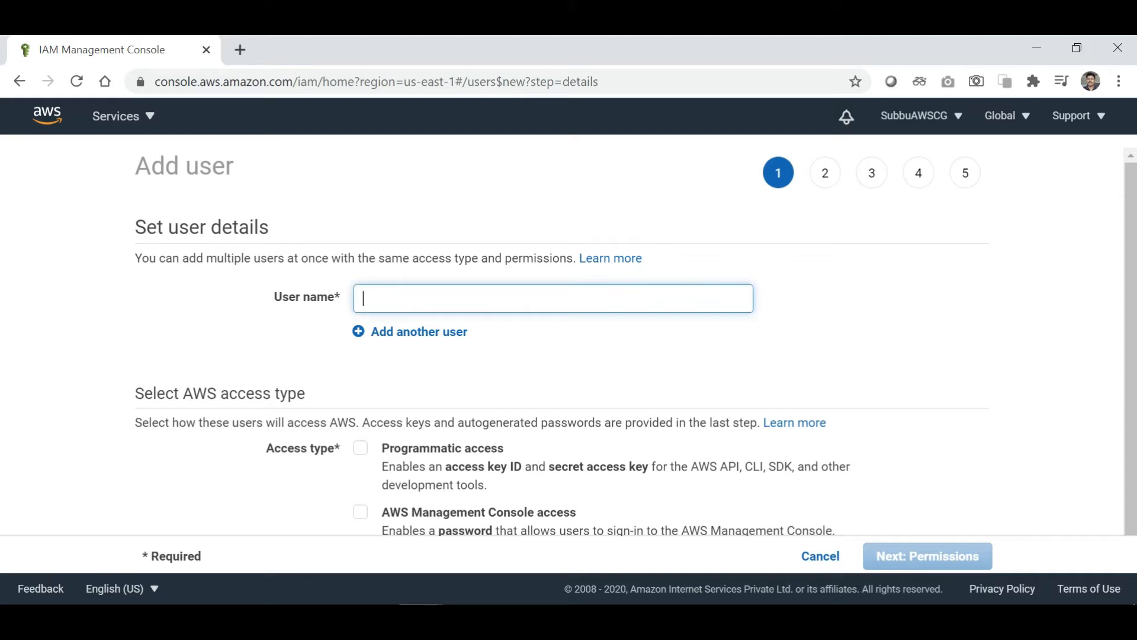
{"action": "type", "text": "Admin"}
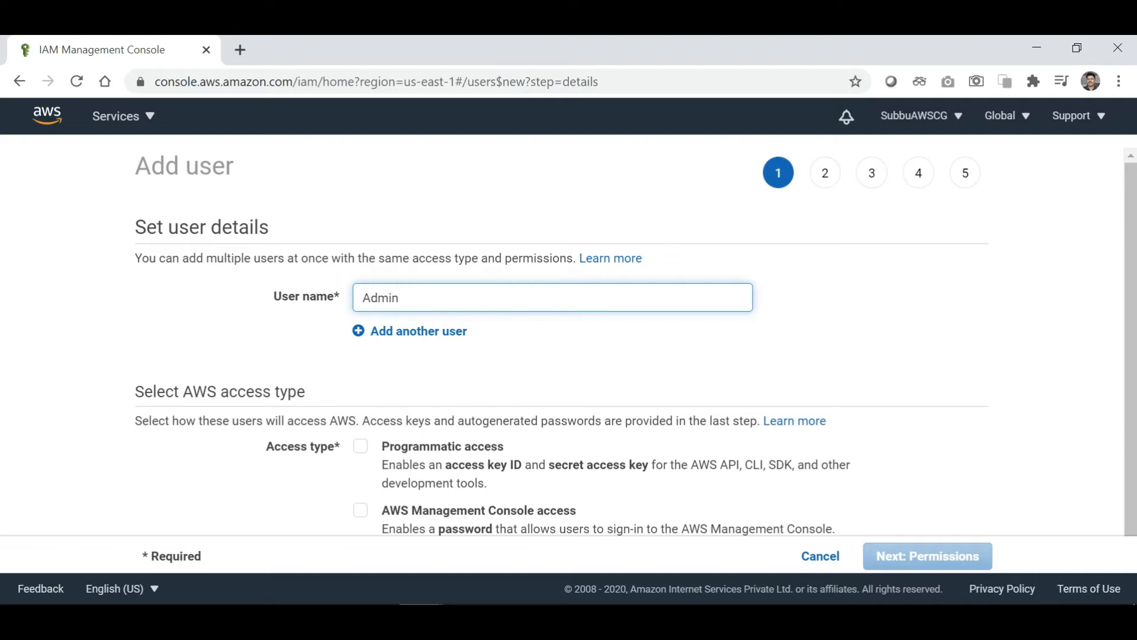
{"action": "type", "text": "User"}
{"action": "scroll", "coordinate": [619, 376], "scroll_direction": "down", "scroll_amount": 1}
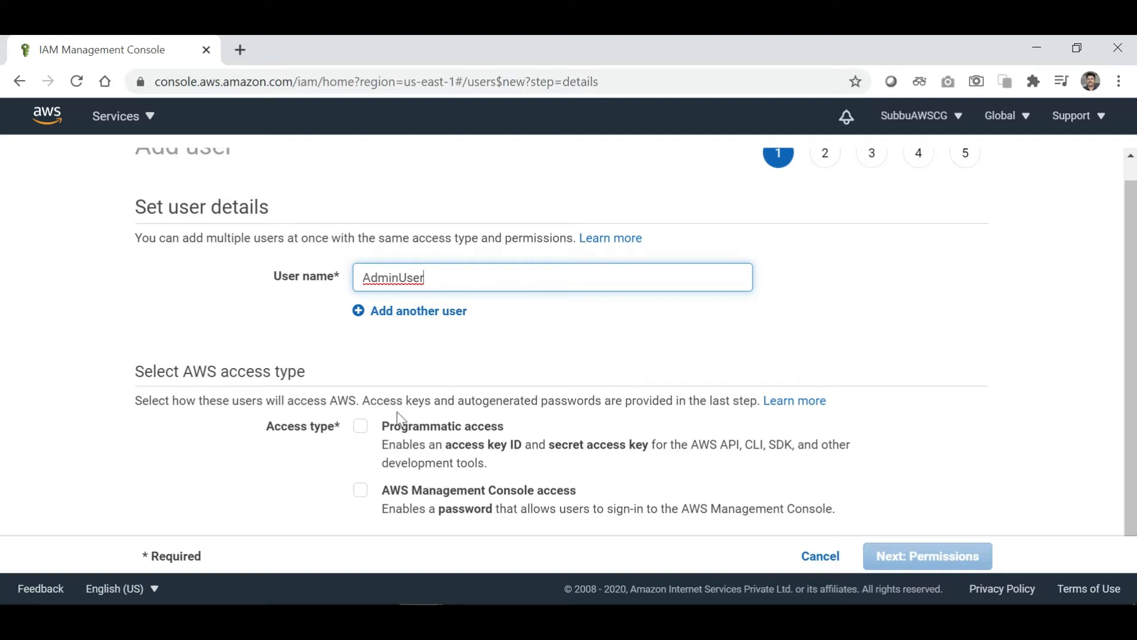
{"action": "left_click", "coordinate": [362, 429]}
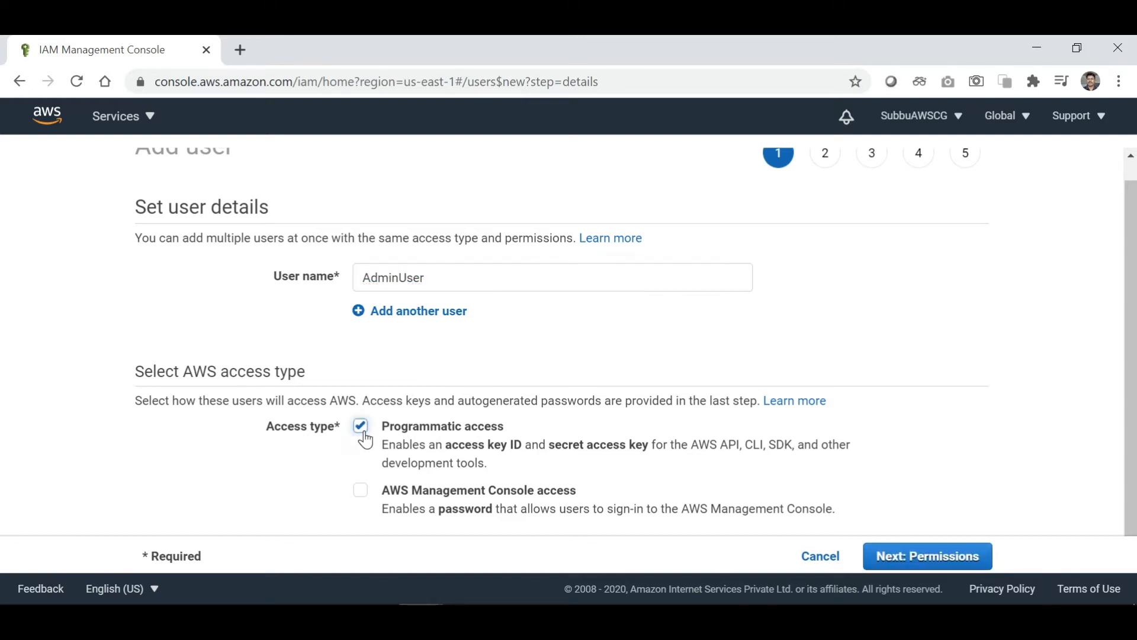
{"action": "left_click", "coordinate": [361, 491]}
{"action": "scroll", "coordinate": [723, 456], "scroll_direction": "down", "scroll_amount": 3}
{"action": "scroll", "coordinate": [724, 456], "scroll_direction": "down", "scroll_amount": 1}
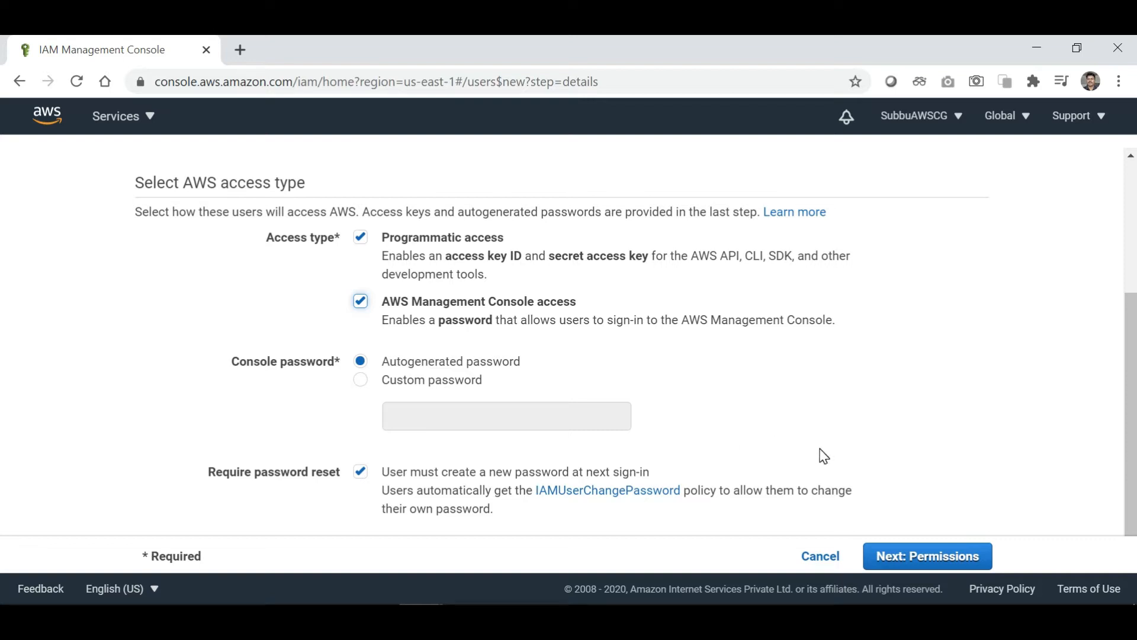
{"action": "left_click", "coordinate": [898, 563]}
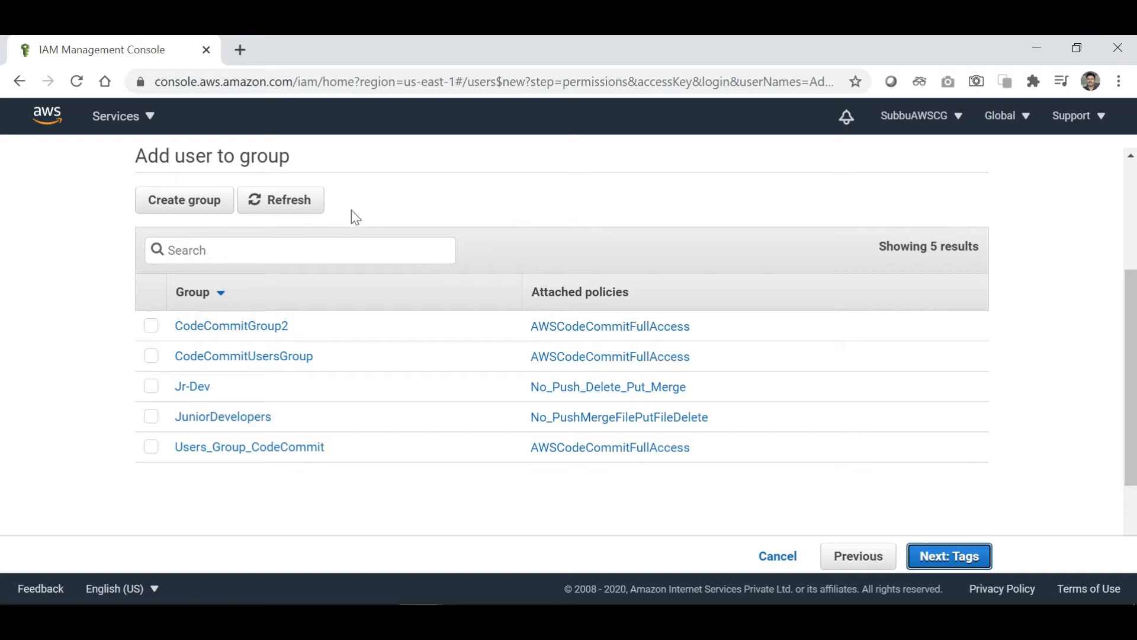
Create the group 'AdminGroup' with the AdministratorAccess policy attached.
{"action": "left_click", "coordinate": [201, 212]}
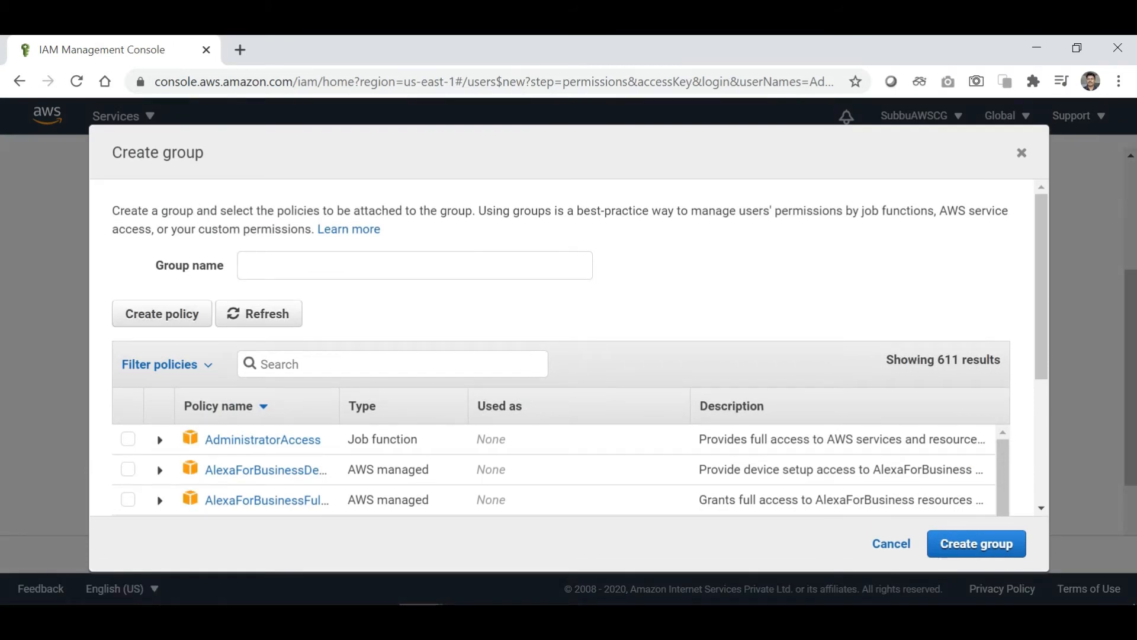
{"action": "left_click", "coordinate": [265, 265]}
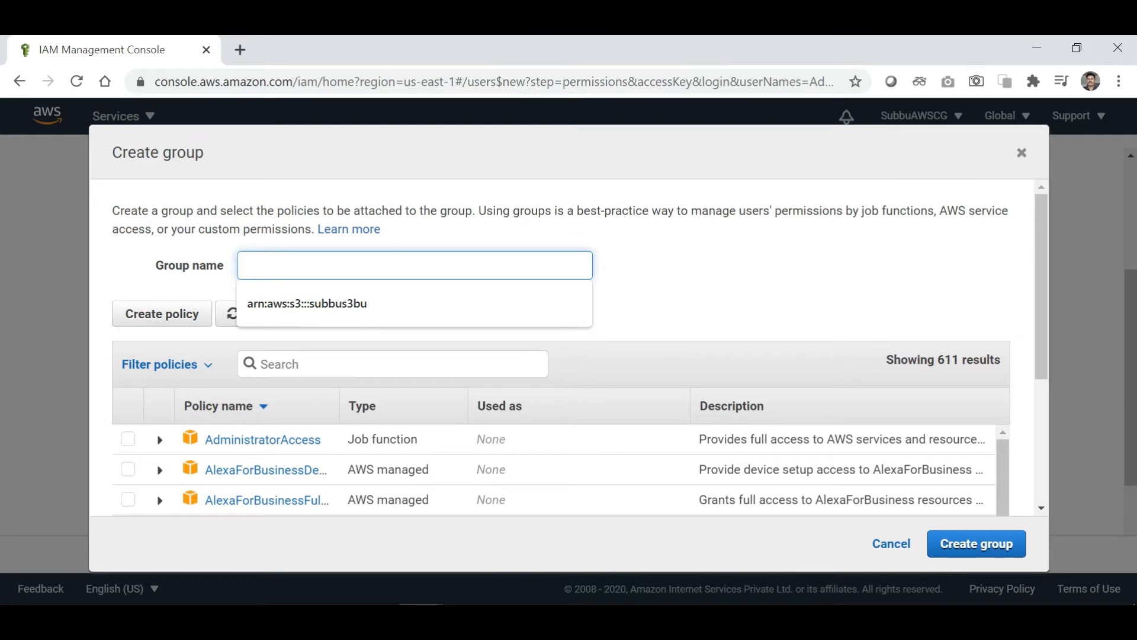
{"action": "type", "text": "admin"}
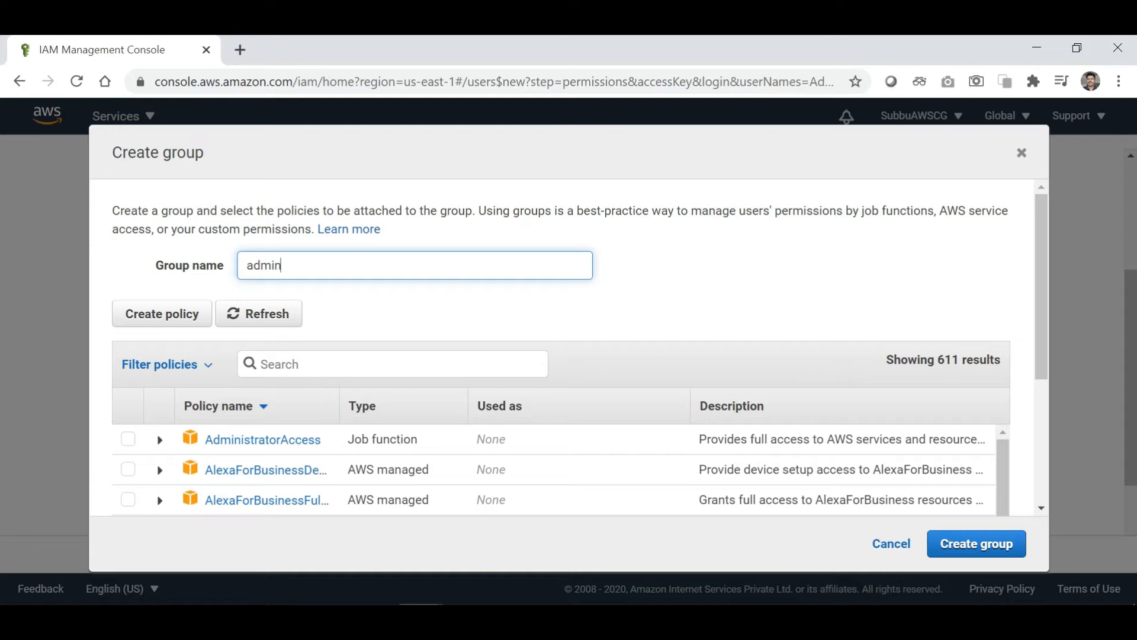
{"action": "type", "text": "Gr"}
{"action": "key", "text": "BackSpace"}
{"action": "key", "text": "BackSpace"}
{"action": "key", "text": "BackSpace"}
{"action": "key", "text": "BackSpace"}
{"action": "key", "text": "BackSpace"}
{"action": "key", "text": "BackSpace"}
{"action": "key", "text": "BackSpace"}
{"action": "type", "text": "AdminGroup"}
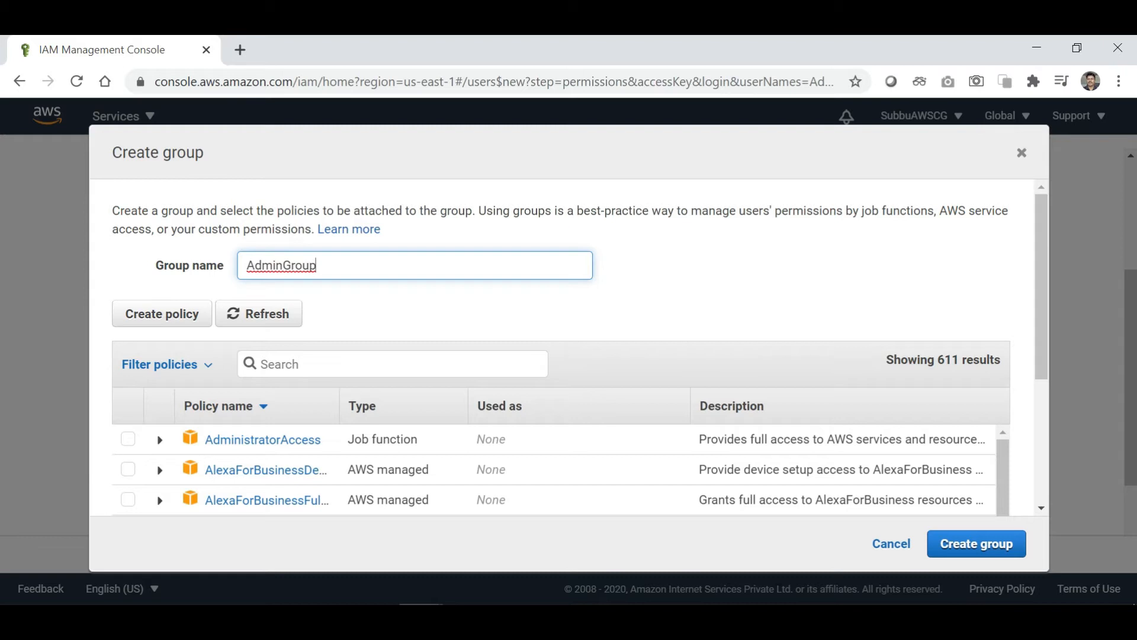
{"action": "scroll", "coordinate": [431, 359], "scroll_direction": "down", "scroll_amount": 2}
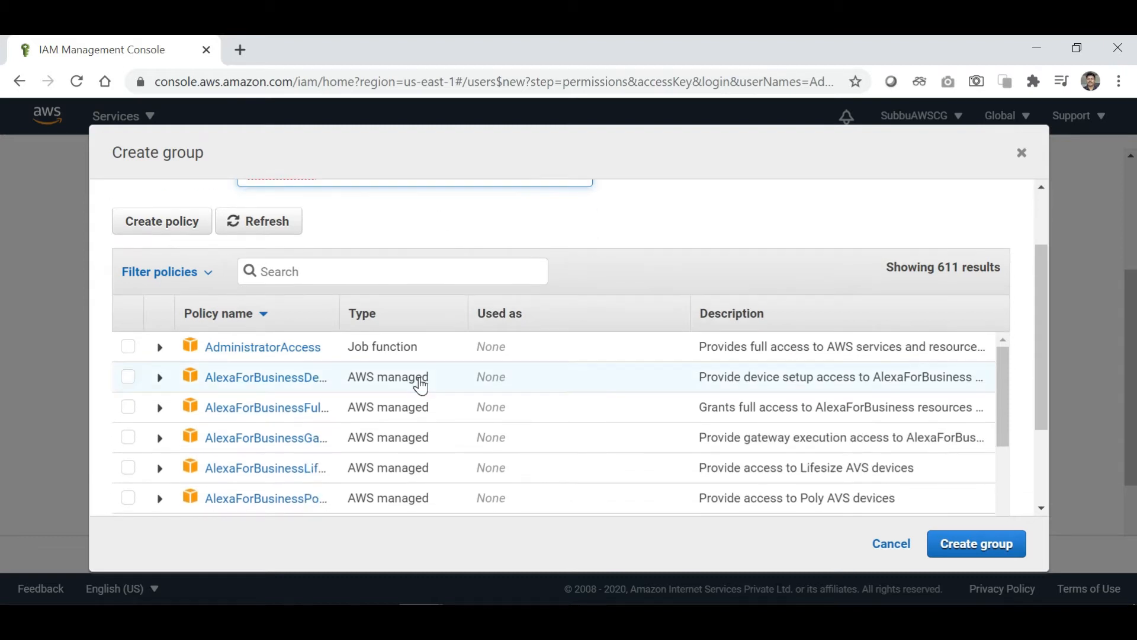
{"action": "scroll", "coordinate": [419, 380], "scroll_direction": "up", "scroll_amount": 2}
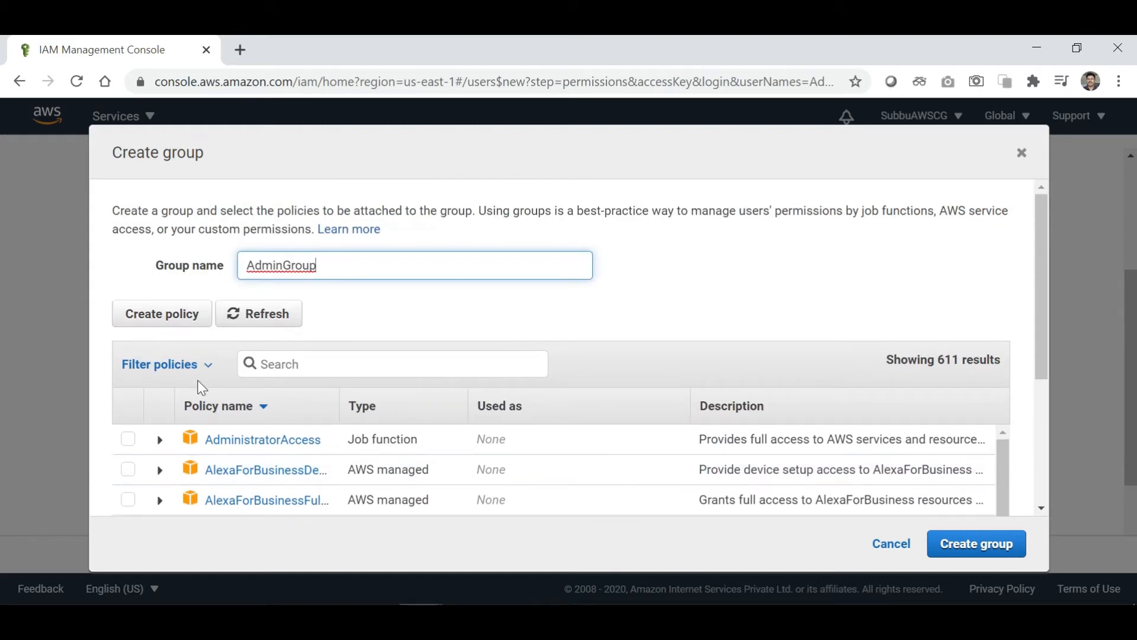
{"action": "scroll", "coordinate": [418, 396], "scroll_direction": "down", "scroll_amount": 2}
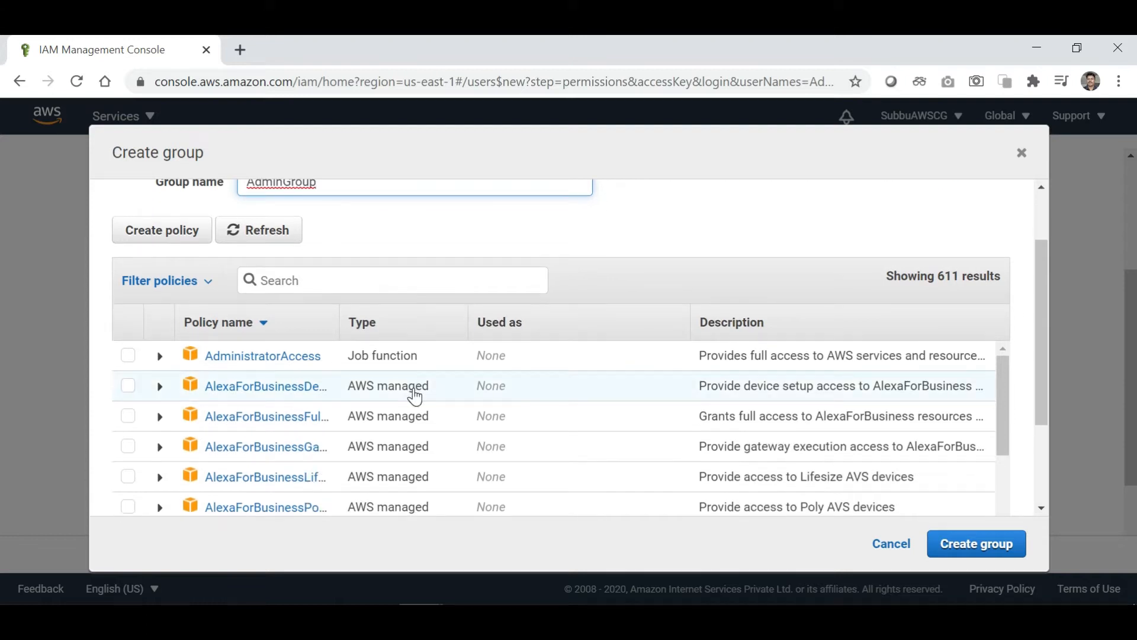
{"action": "scroll", "coordinate": [376, 238], "scroll_direction": "up", "scroll_amount": 1}
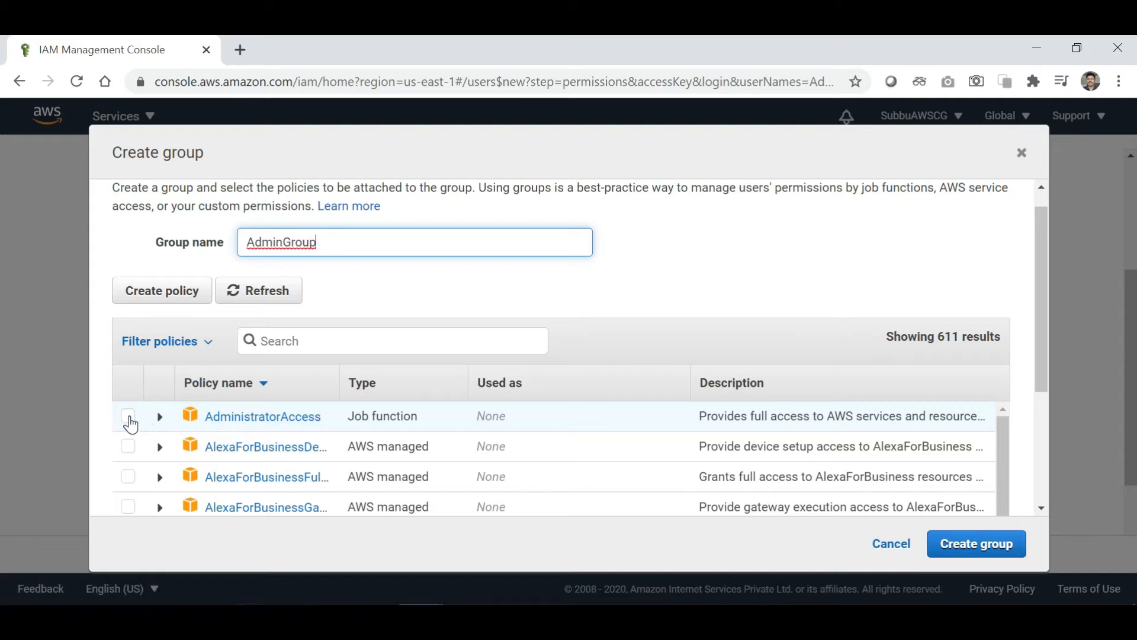
{"action": "left_click", "coordinate": [128, 417]}
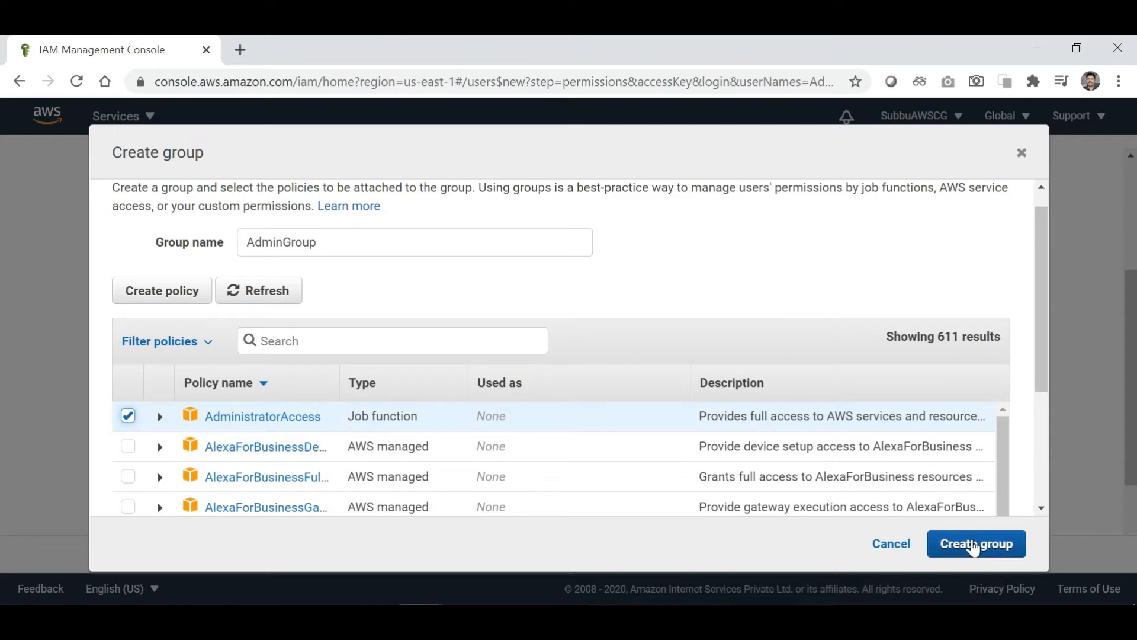
{"action": "left_click", "coordinate": [973, 545]}
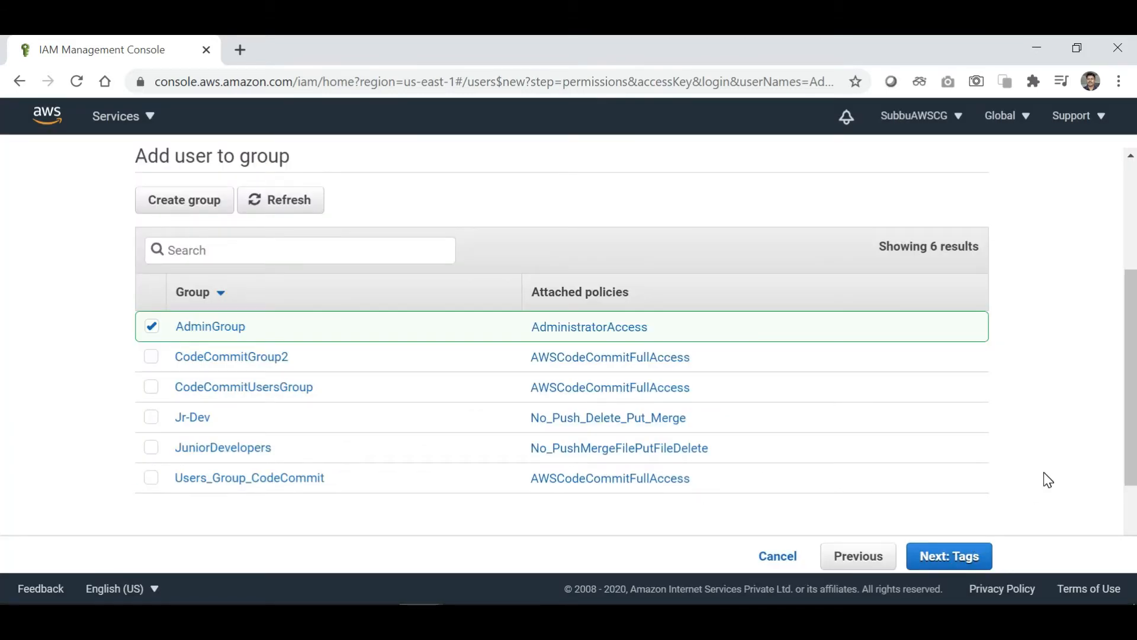
Pass through the tags step without adding any tags and reach the review page.
{"action": "scroll", "coordinate": [1044, 472], "scroll_direction": "down", "scroll_amount": 1}
{"action": "left_click", "coordinate": [973, 557]}
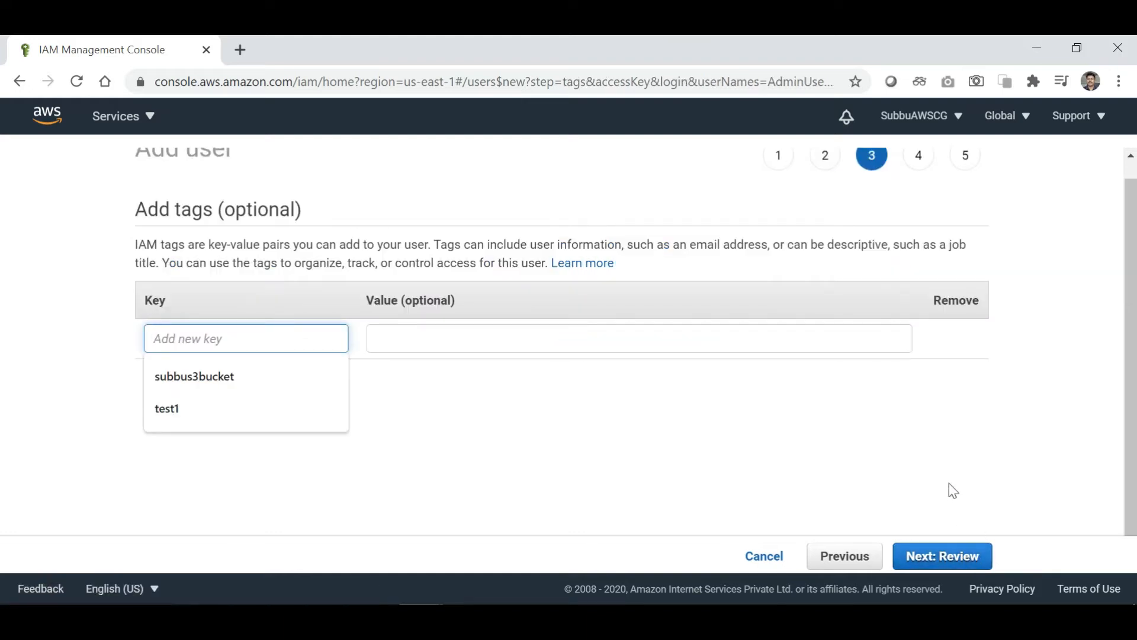
{"action": "scroll", "coordinate": [949, 483], "scroll_direction": "up", "scroll_amount": 1}
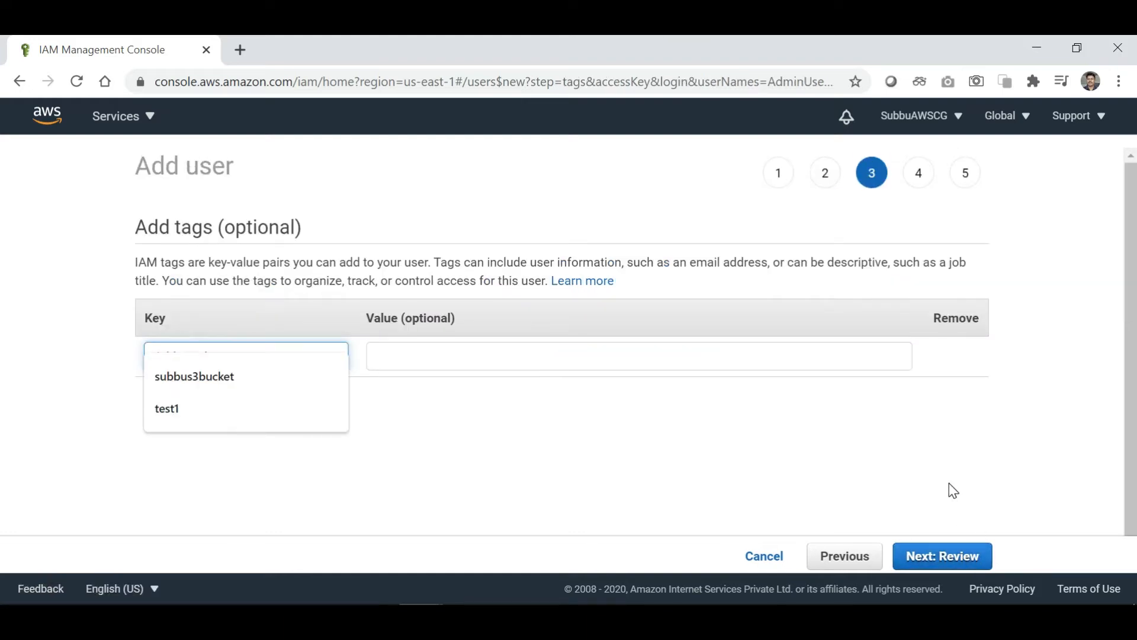
{"action": "left_click", "coordinate": [746, 452]}
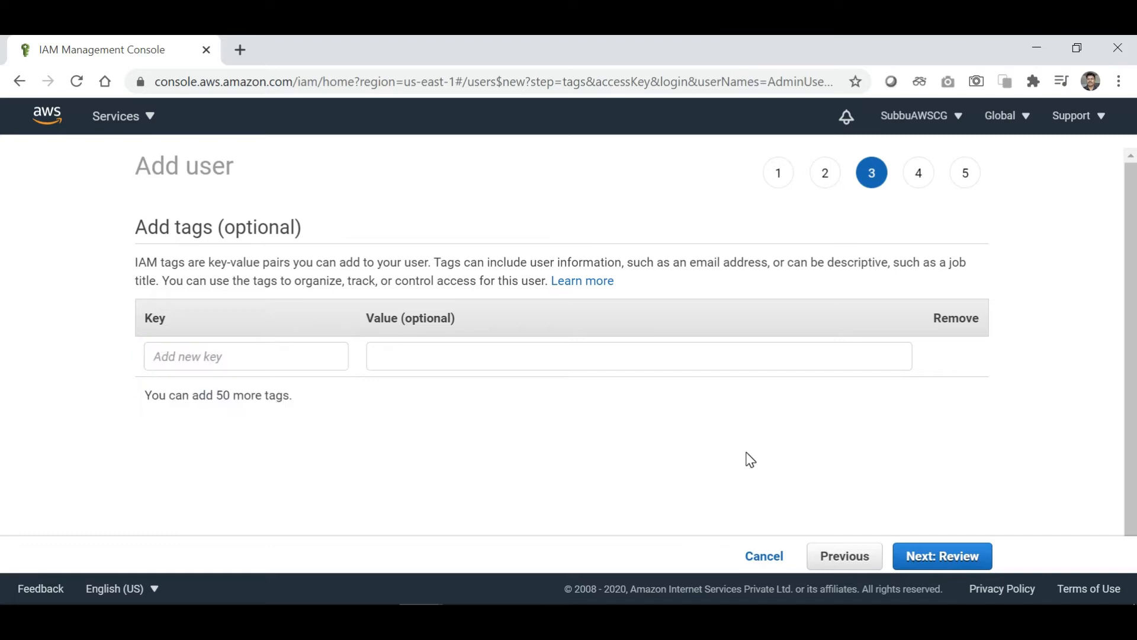
{"action": "left_click", "coordinate": [944, 564]}
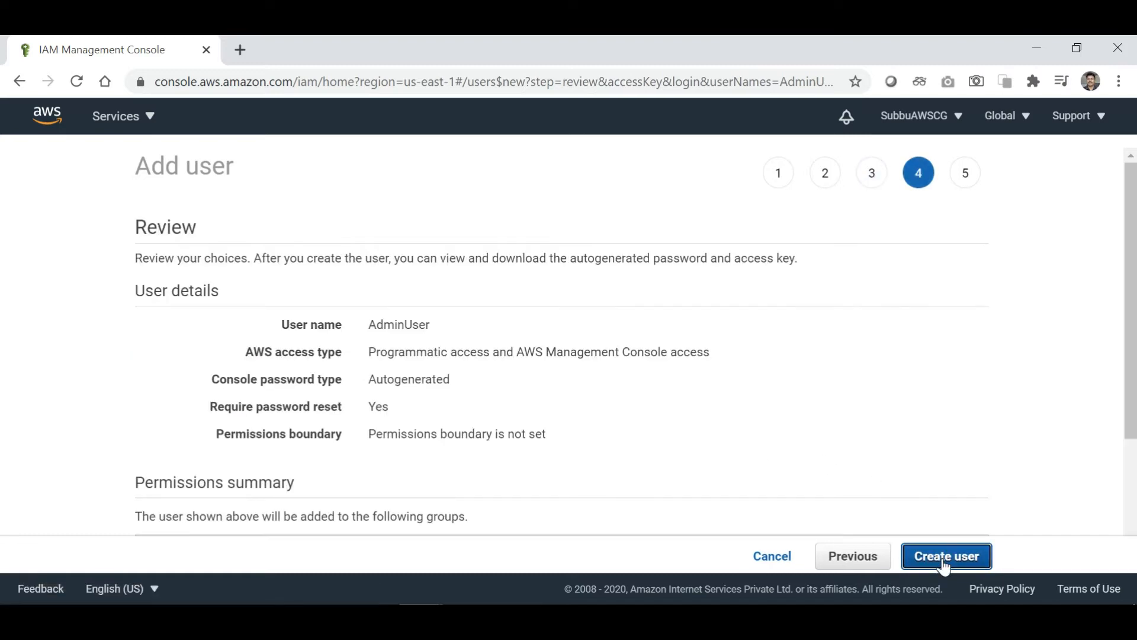
Review AdminUser's details, AdminGroup membership and IAMUserChangePassword policy, then create the user.
{"action": "scroll", "coordinate": [1027, 475], "scroll_direction": "down", "scroll_amount": 2}
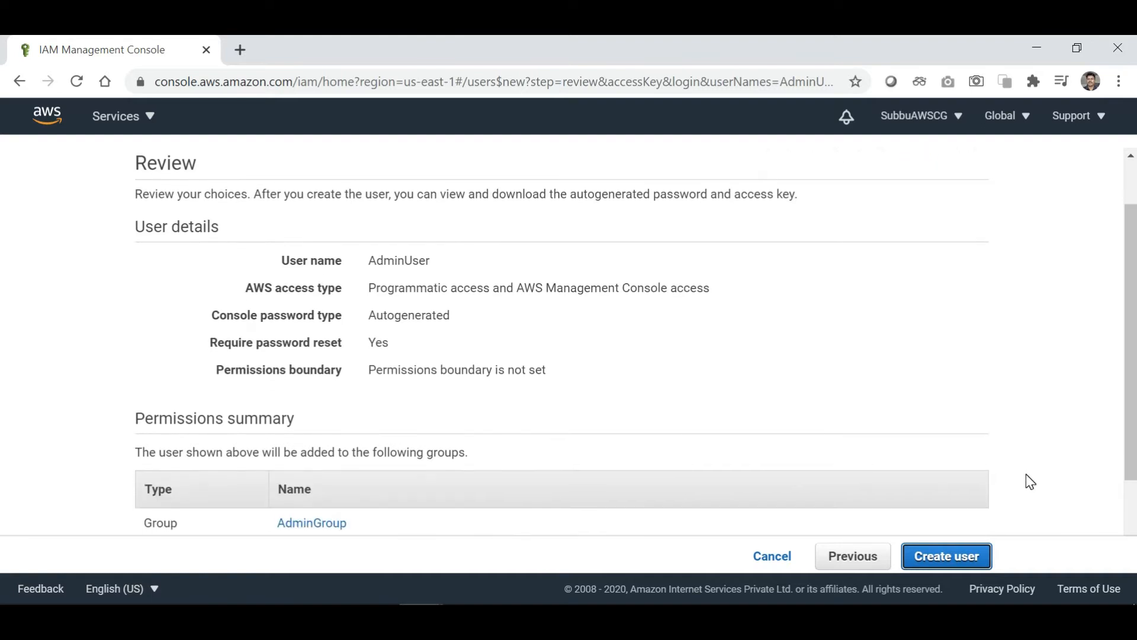
{"action": "scroll", "coordinate": [1027, 474], "scroll_direction": "up", "scroll_amount": 3}
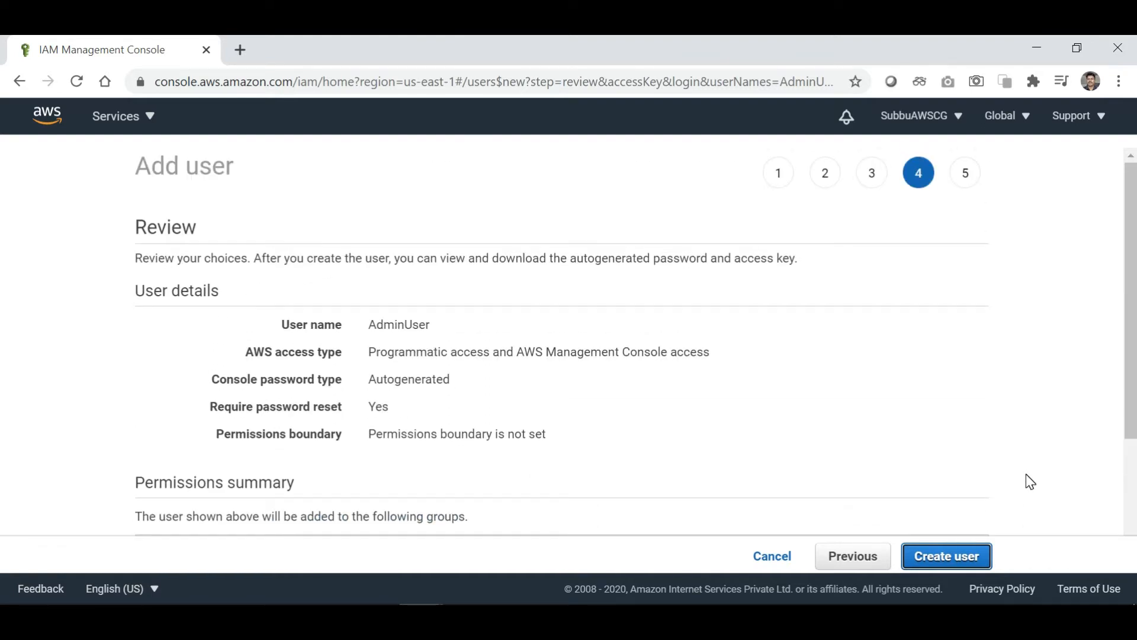
{"action": "scroll", "coordinate": [1026, 475], "scroll_direction": "down", "scroll_amount": 3}
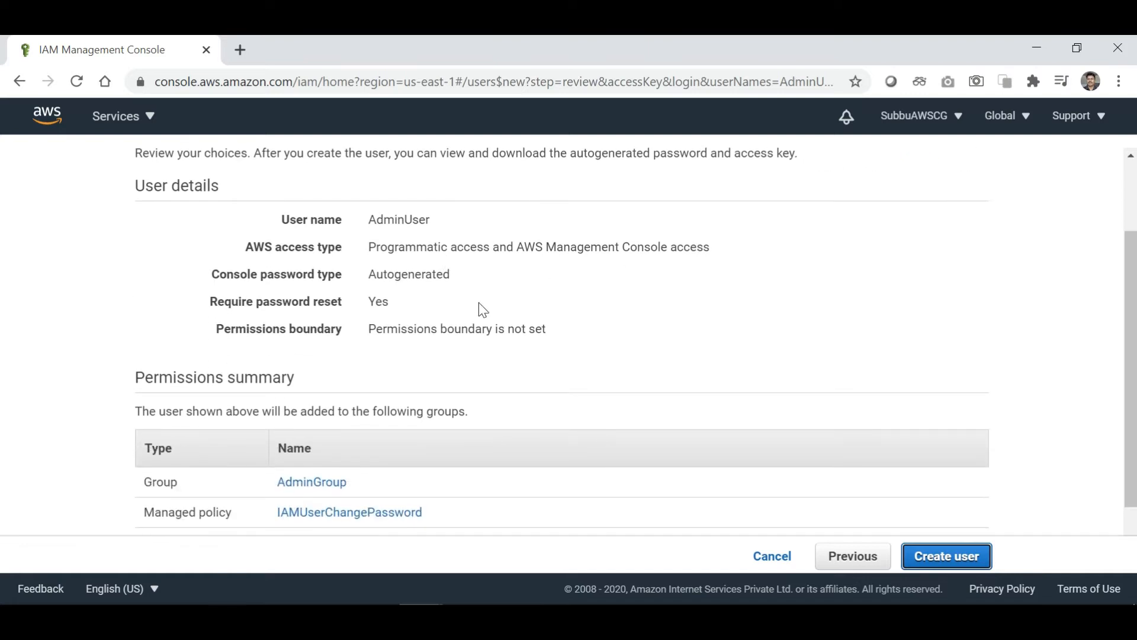
{"action": "scroll", "coordinate": [528, 406], "scroll_direction": "down", "scroll_amount": 1}
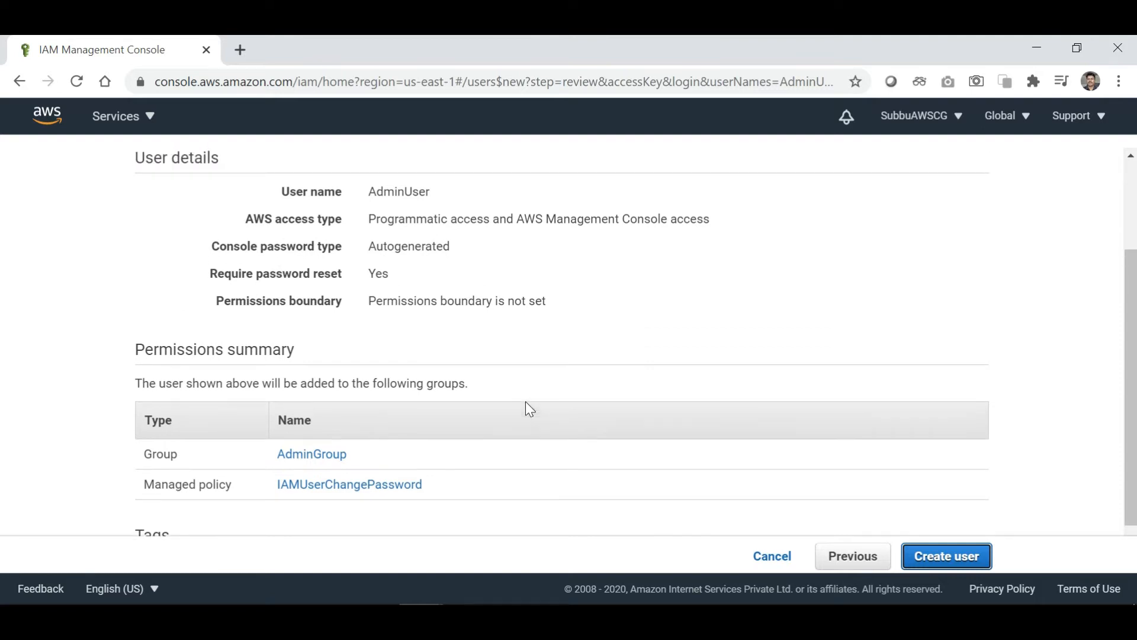
{"action": "scroll", "coordinate": [525, 402], "scroll_direction": "down", "scroll_amount": 1}
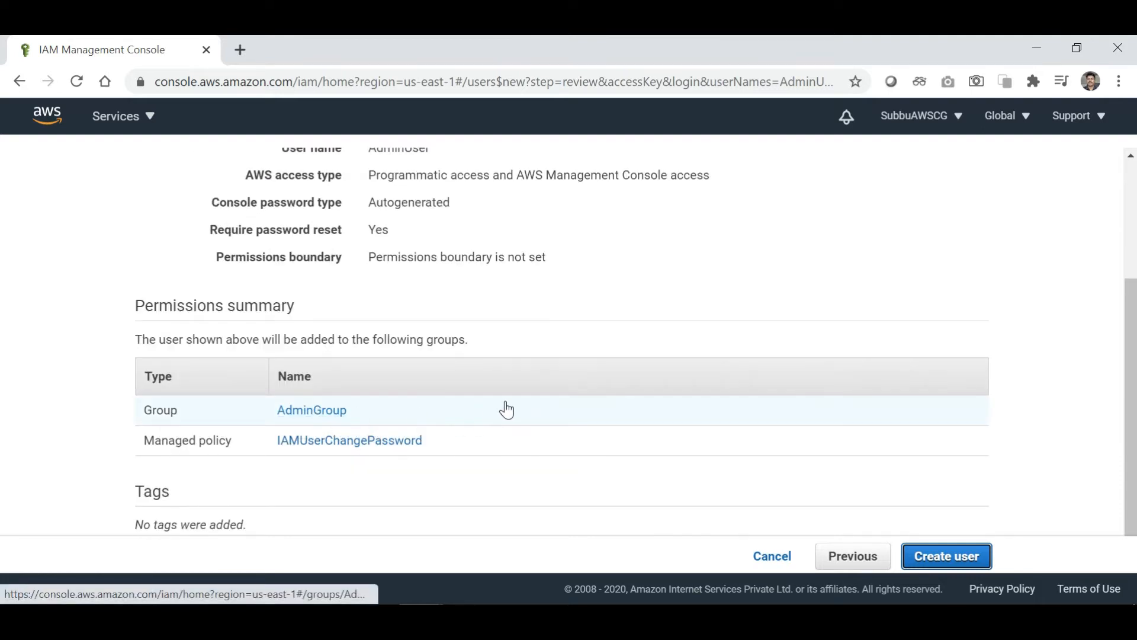
{"action": "scroll", "coordinate": [503, 407], "scroll_direction": "up", "scroll_amount": 4}
{"action": "scroll", "coordinate": [617, 397], "scroll_direction": "down", "scroll_amount": 4}
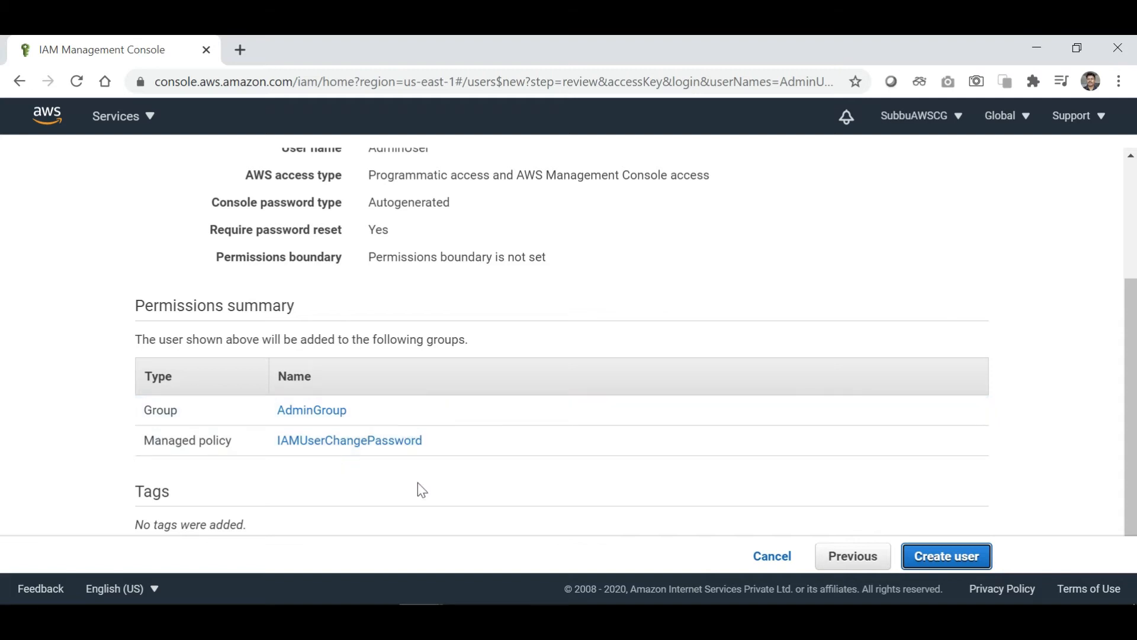
{"action": "scroll", "coordinate": [505, 323], "scroll_direction": "up", "scroll_amount": 2}
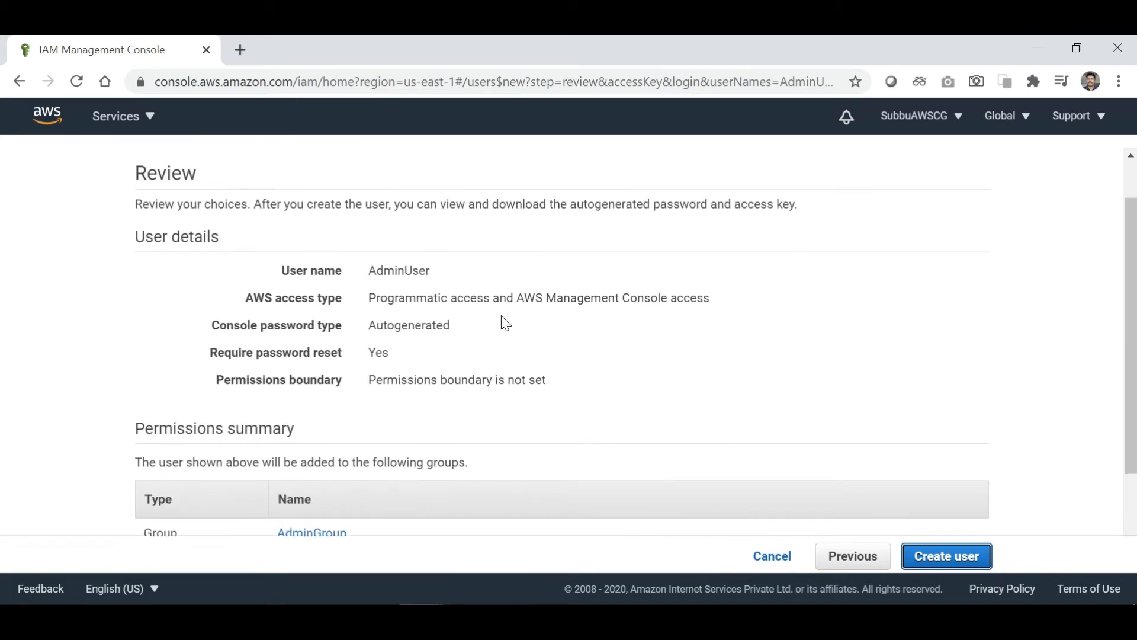
{"action": "scroll", "coordinate": [505, 322], "scroll_direction": "down", "scroll_amount": 2}
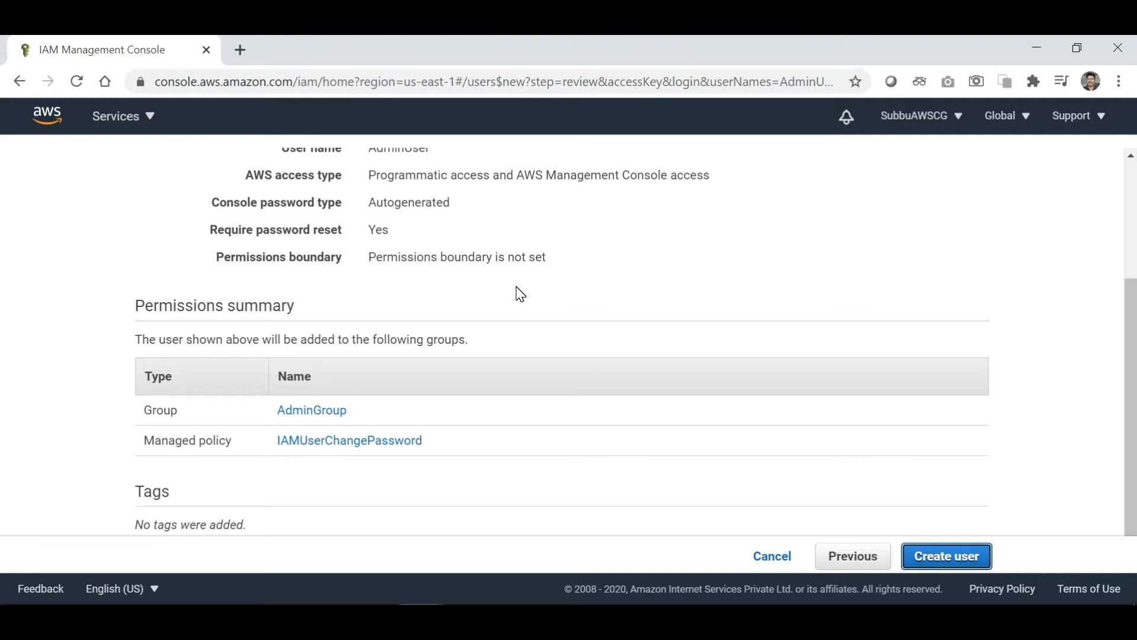
{"action": "scroll", "coordinate": [520, 295], "scroll_direction": "up", "scroll_amount": 1}
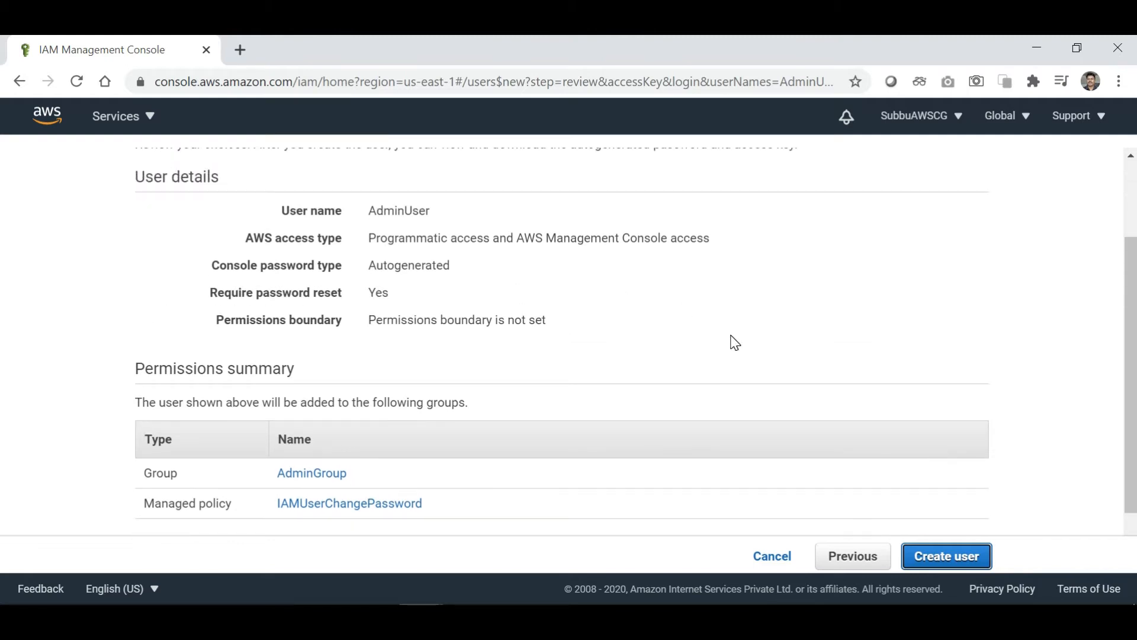
{"action": "left_click", "coordinate": [948, 560]}
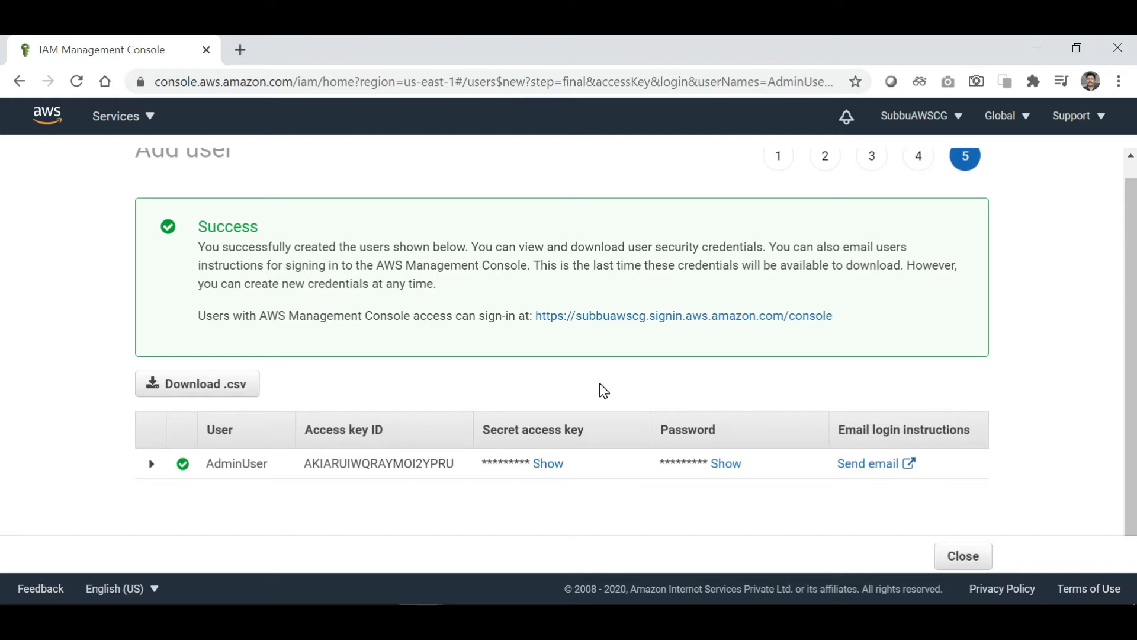
Download AdminUser's credentials as a .csv file from the success page.
{"action": "scroll", "coordinate": [603, 391], "scroll_direction": "up", "scroll_amount": 1}
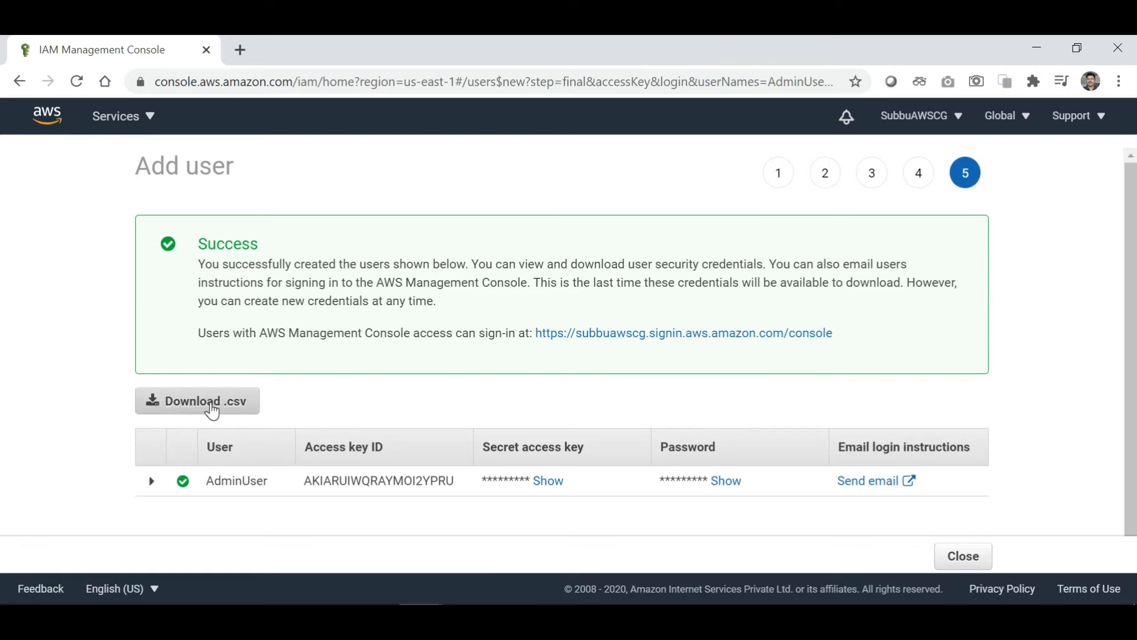
{"action": "left_click", "coordinate": [212, 409]}
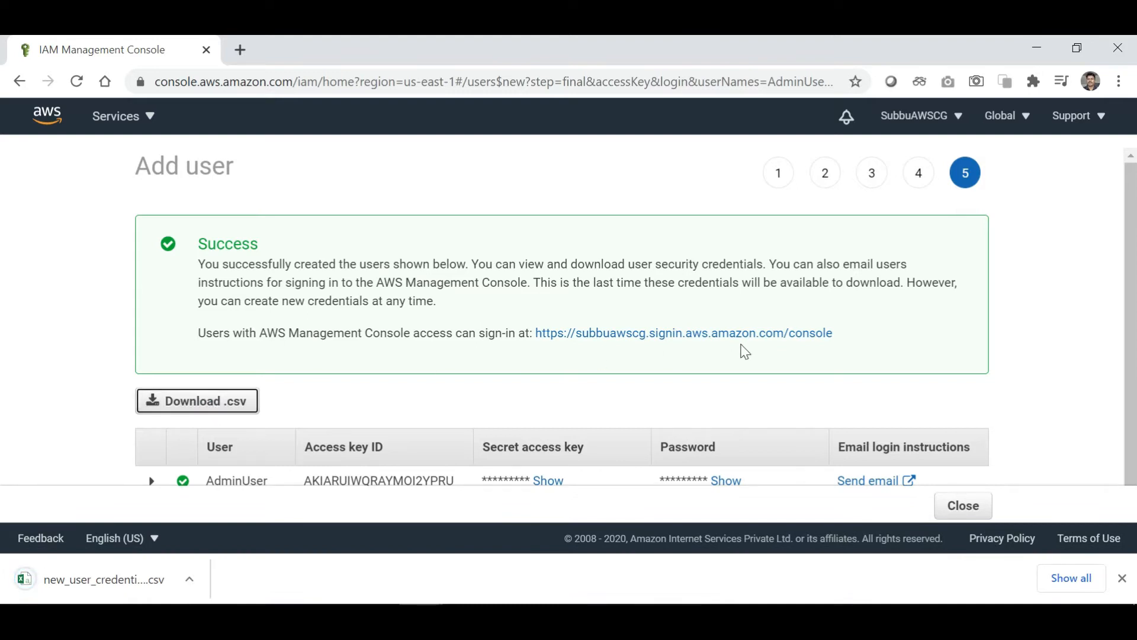
{"action": "scroll", "coordinate": [1059, 391], "scroll_direction": "down", "scroll_amount": 1}
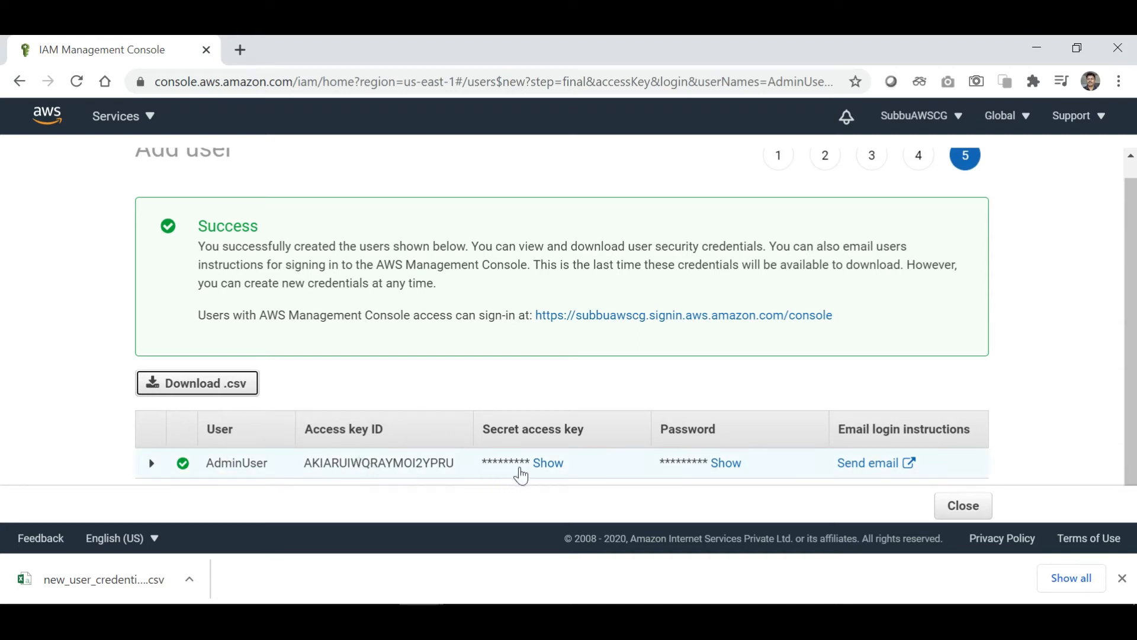
Reveal the secret access key and password, then open new_user_credentials (2).csv.
{"action": "double_click", "coordinate": [548, 464]}
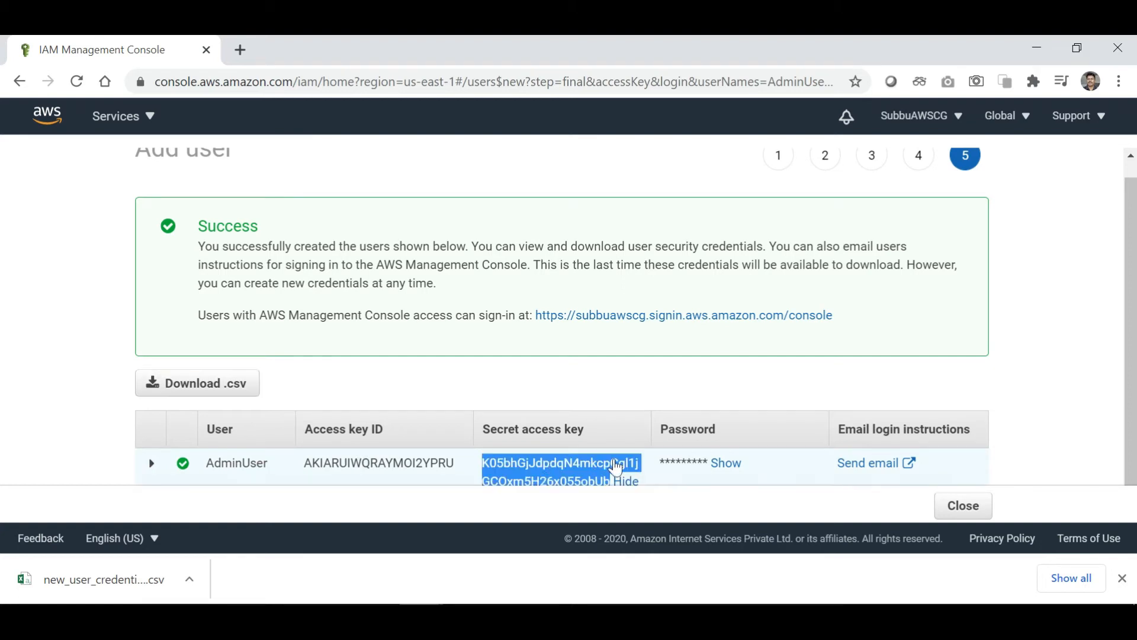
{"action": "left_click", "coordinate": [730, 466]}
{"action": "double_click", "coordinate": [730, 465]}
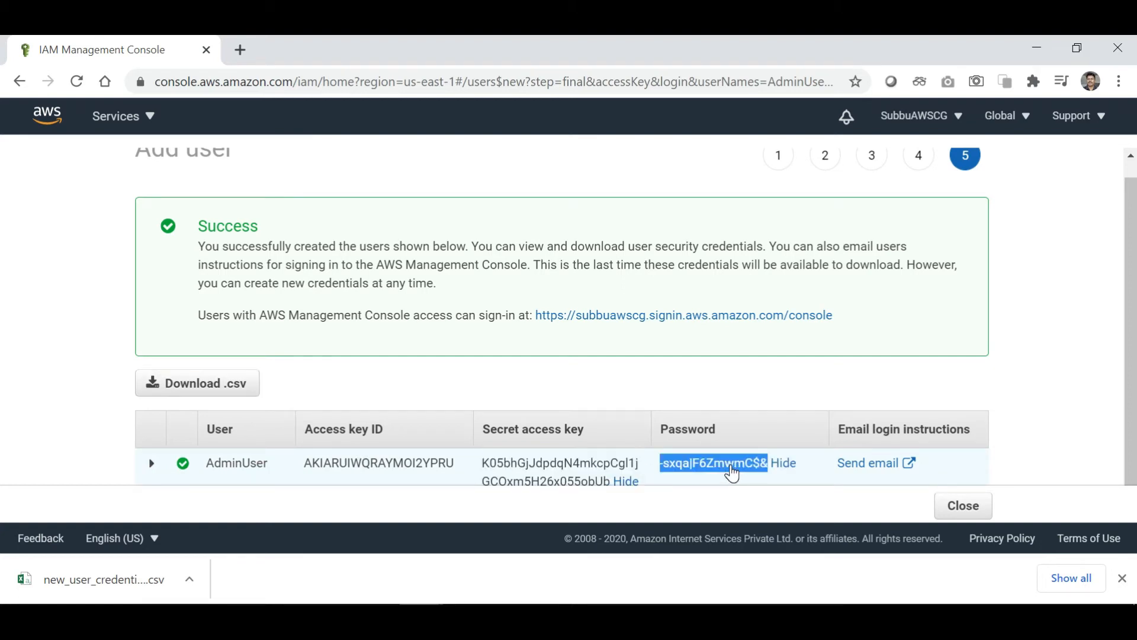
{"action": "scroll", "coordinate": [1043, 435], "scroll_direction": "down", "scroll_amount": 1}
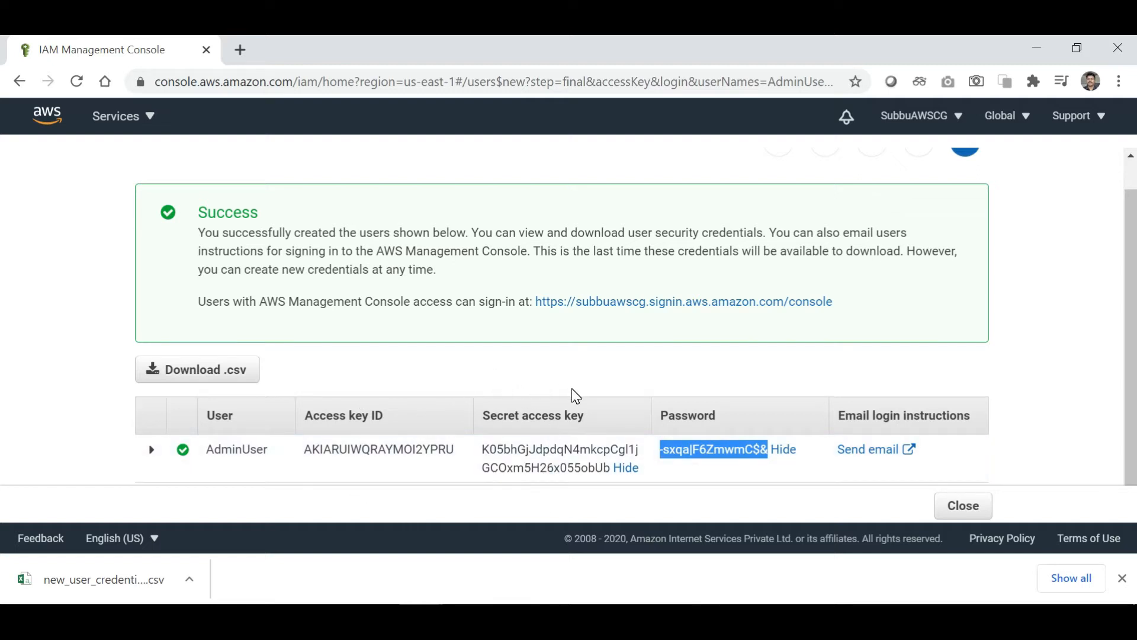
{"action": "scroll", "coordinate": [814, 332], "scroll_direction": "up", "scroll_amount": 1}
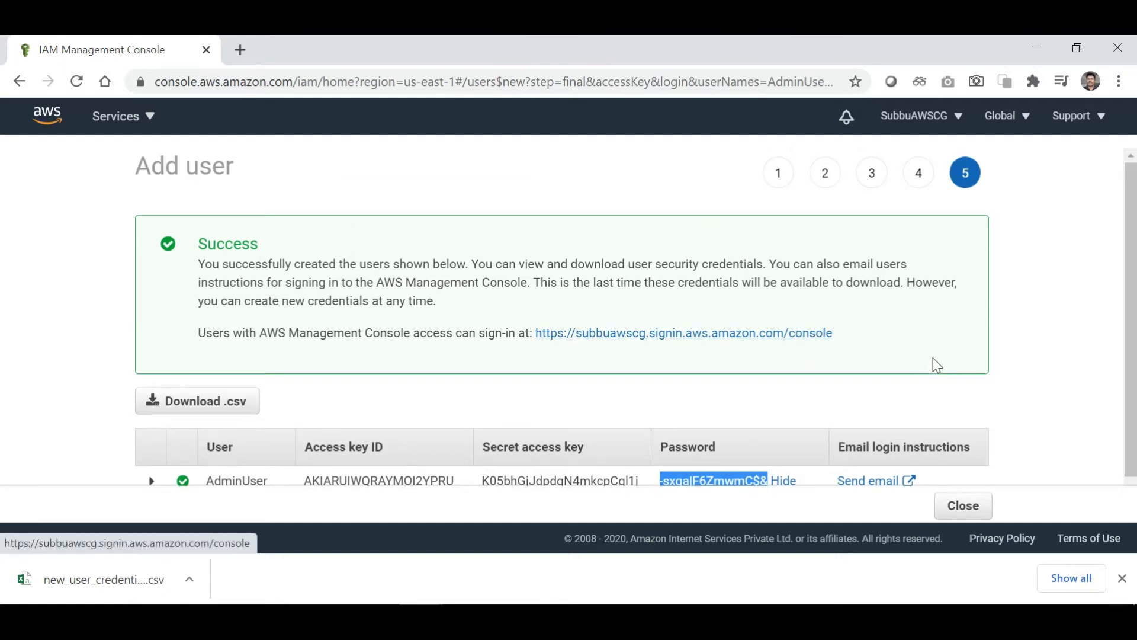
{"action": "scroll", "coordinate": [939, 417], "scroll_direction": "down", "scroll_amount": 1}
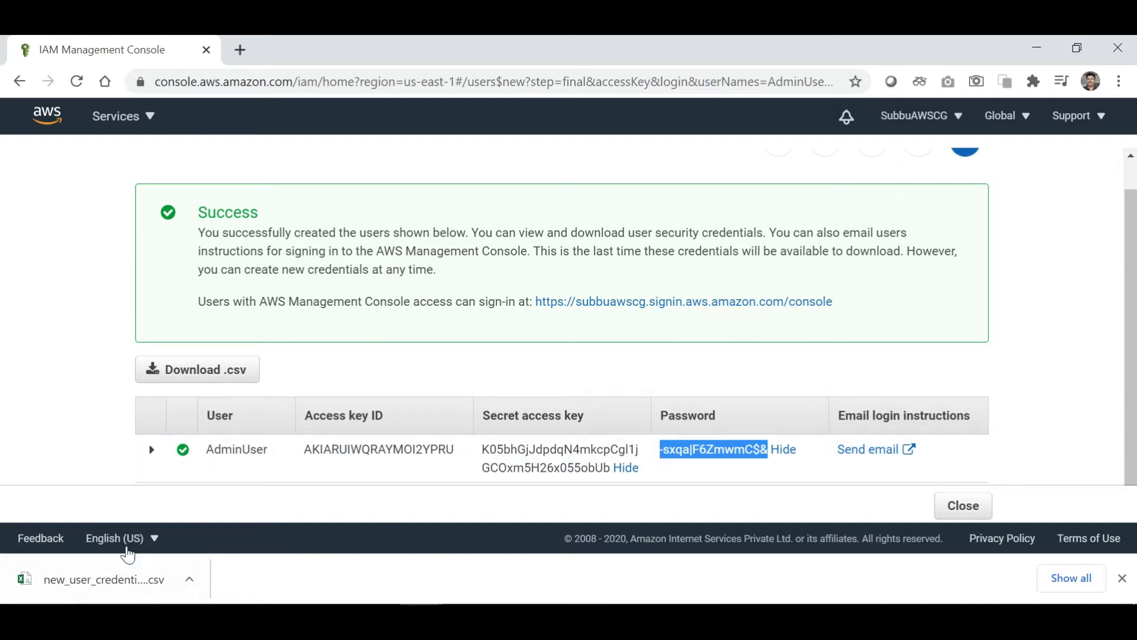
{"action": "left_click", "coordinate": [96, 572]}
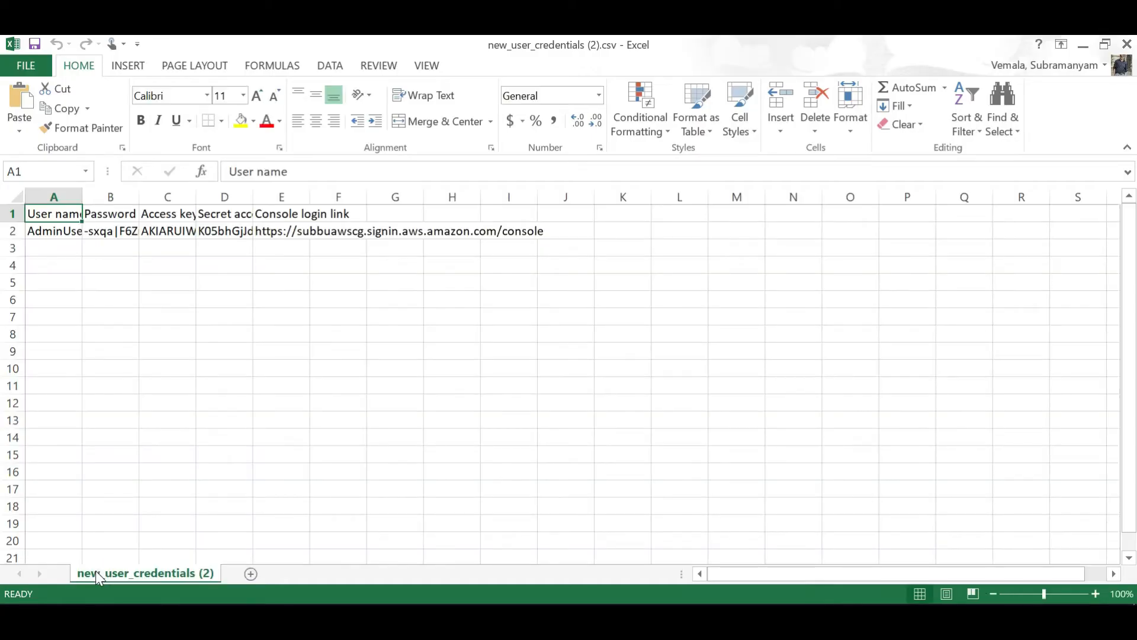
Autofit columns A through E to show the password, keys and console link.
{"action": "double_click", "coordinate": [83, 197]}
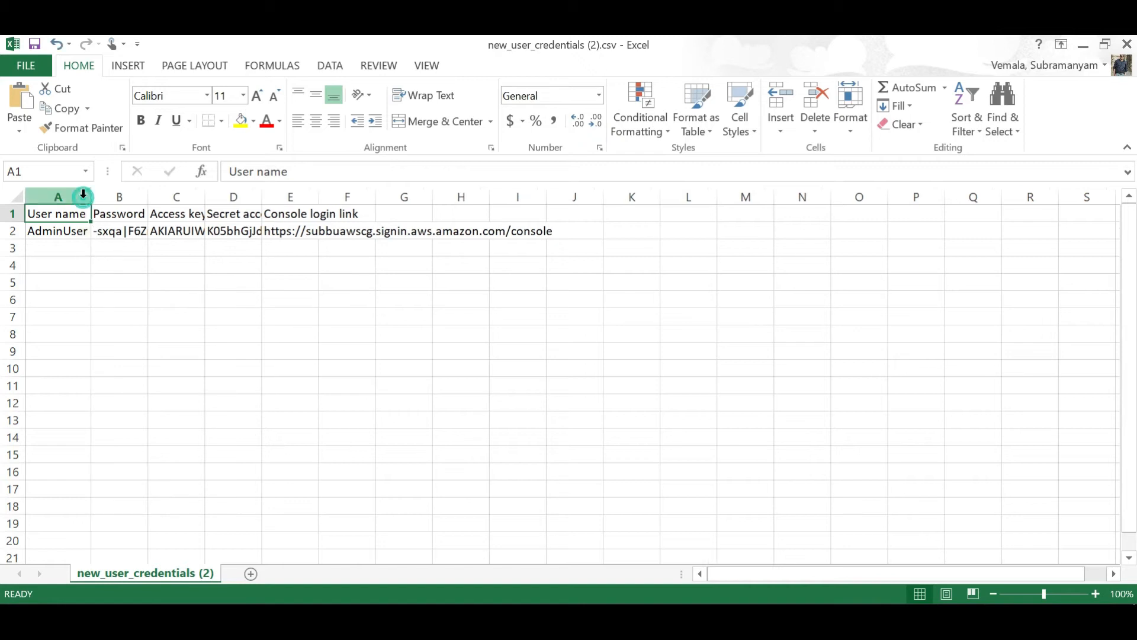
{"action": "double_click", "coordinate": [148, 197]}
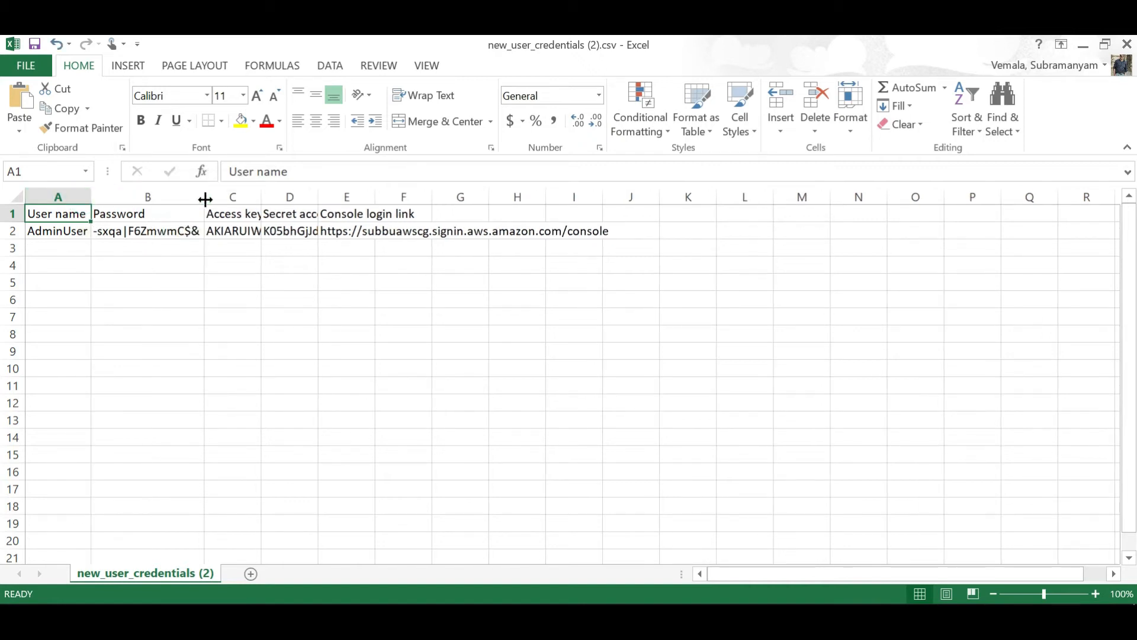
{"action": "double_click", "coordinate": [259, 199]}
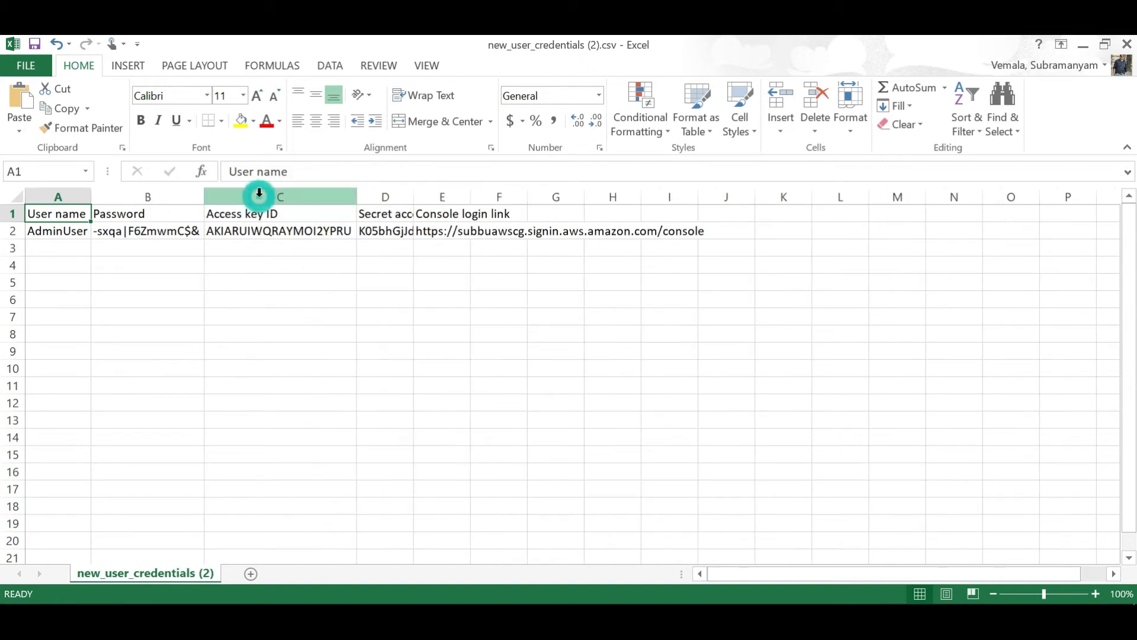
{"action": "double_click", "coordinate": [413, 197]}
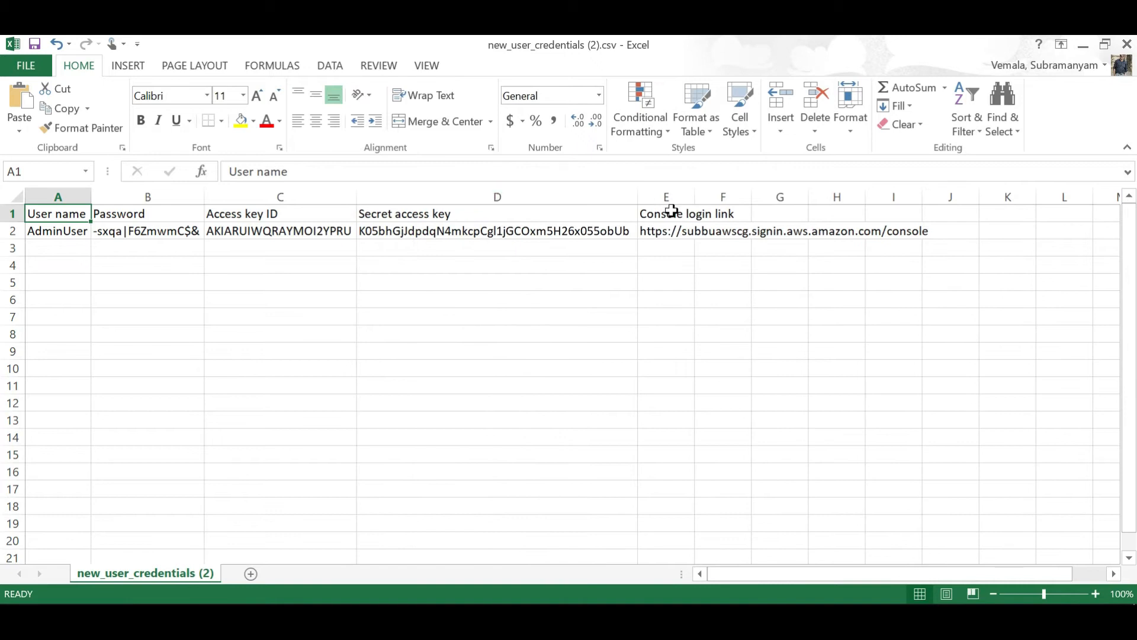
{"action": "double_click", "coordinate": [694, 196]}
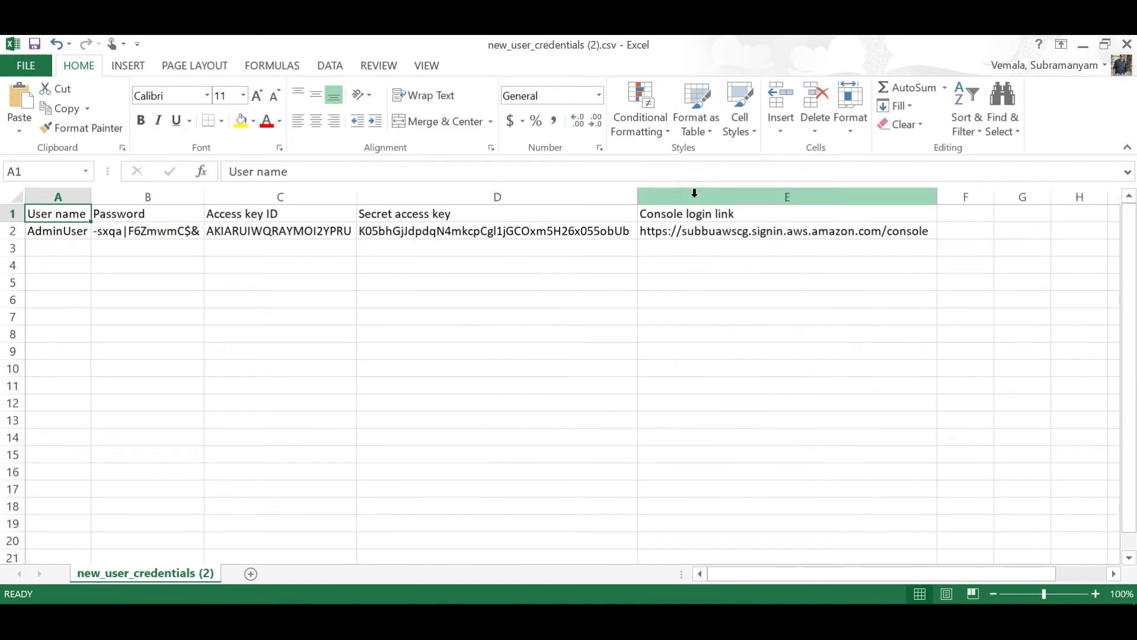
Copy the console login link from cell E2.
{"action": "left_click", "coordinate": [708, 237]}
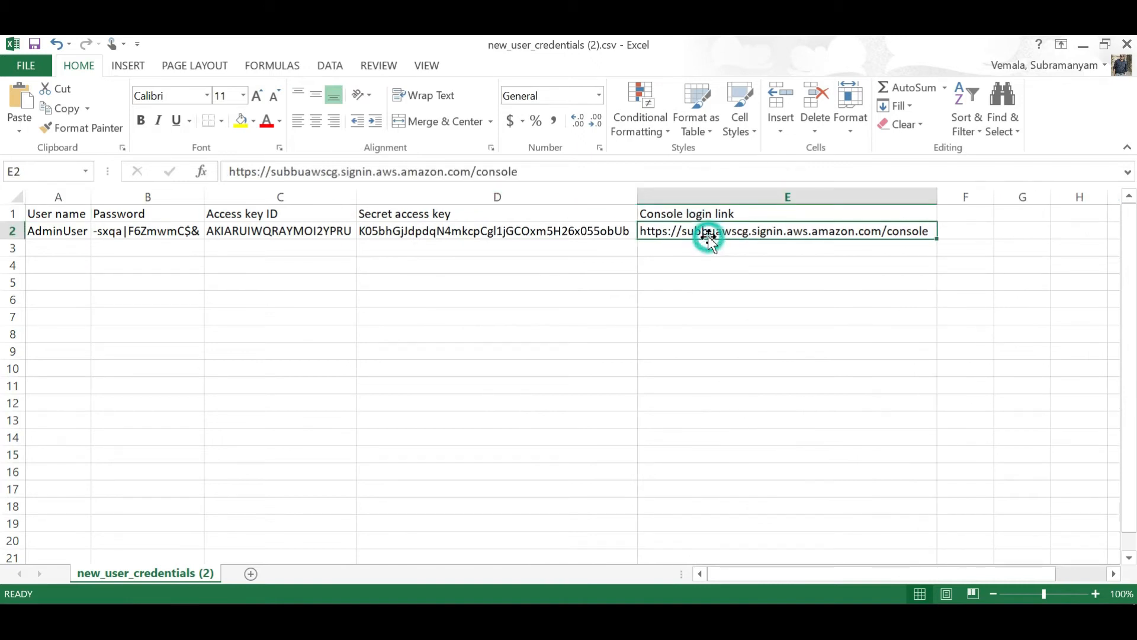
{"action": "key", "text": "ctrl+c"}
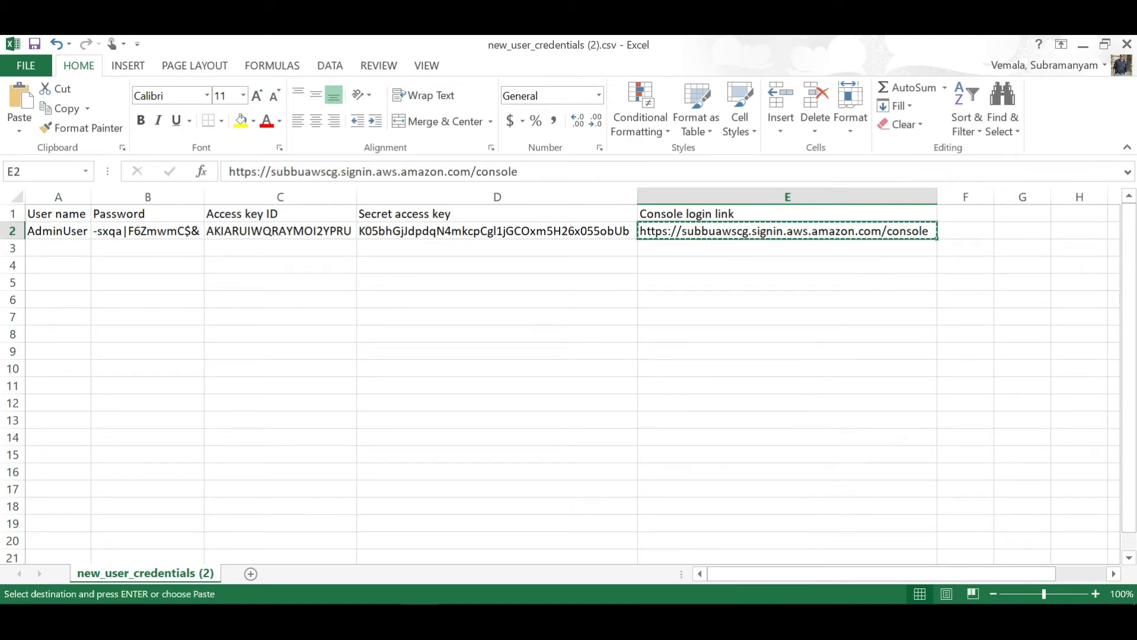
{"action": "right_click", "coordinate": [422, 618]}
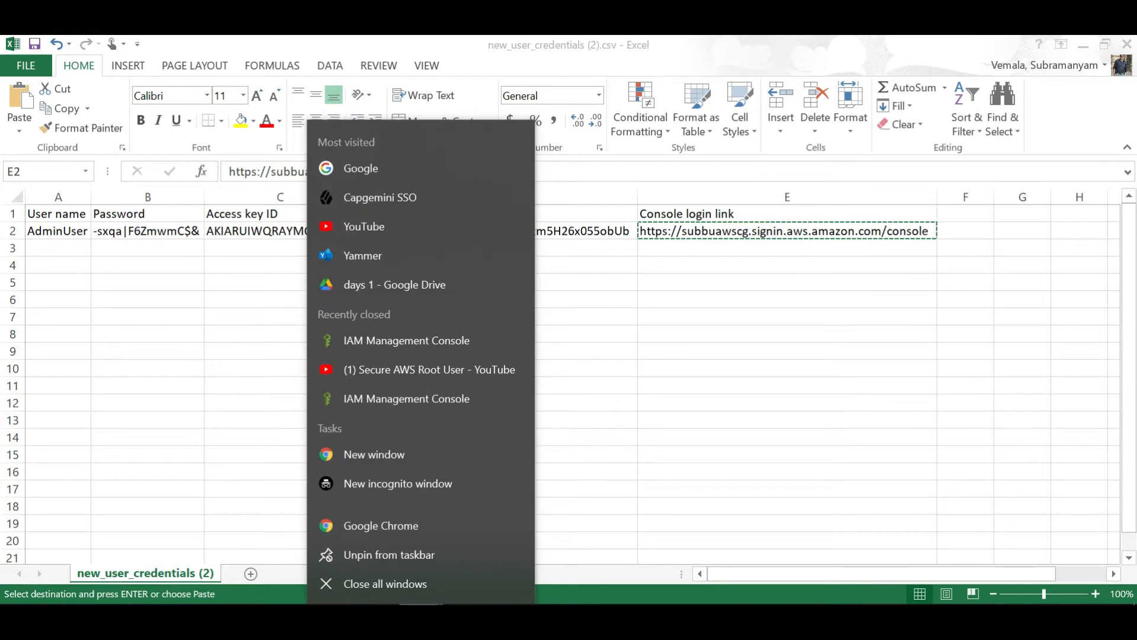
Open a new incognito Chrome window and load the copied console login link there.
{"action": "left_click", "coordinate": [418, 484]}
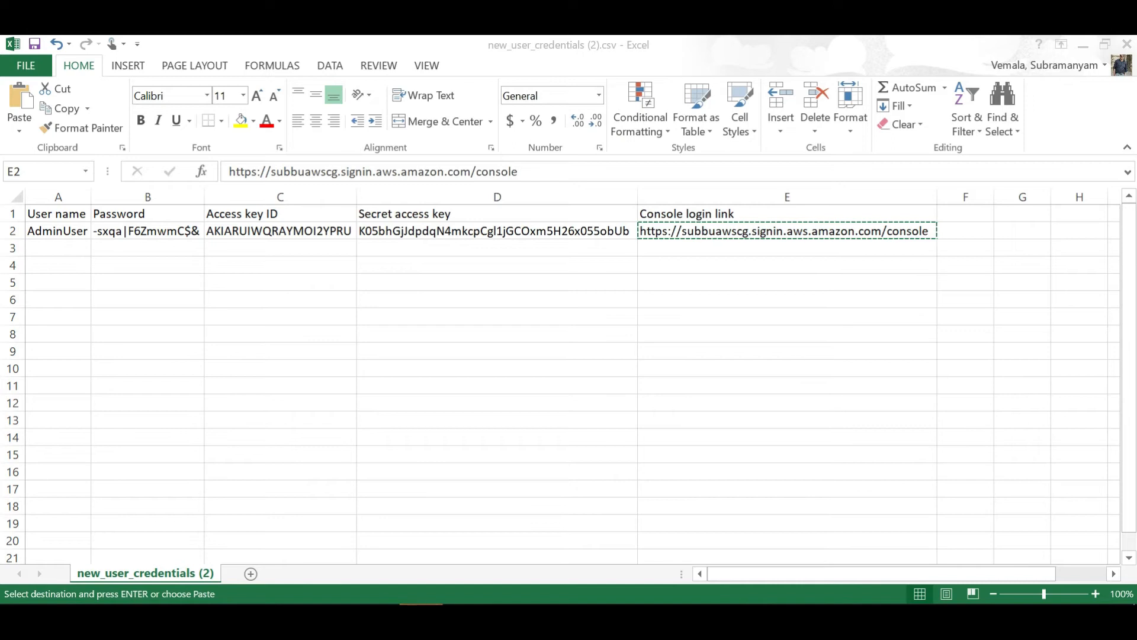
{"action": "mouse_move", "coordinate": [418, 622]}
{"action": "left_click", "coordinate": [568, 553]}
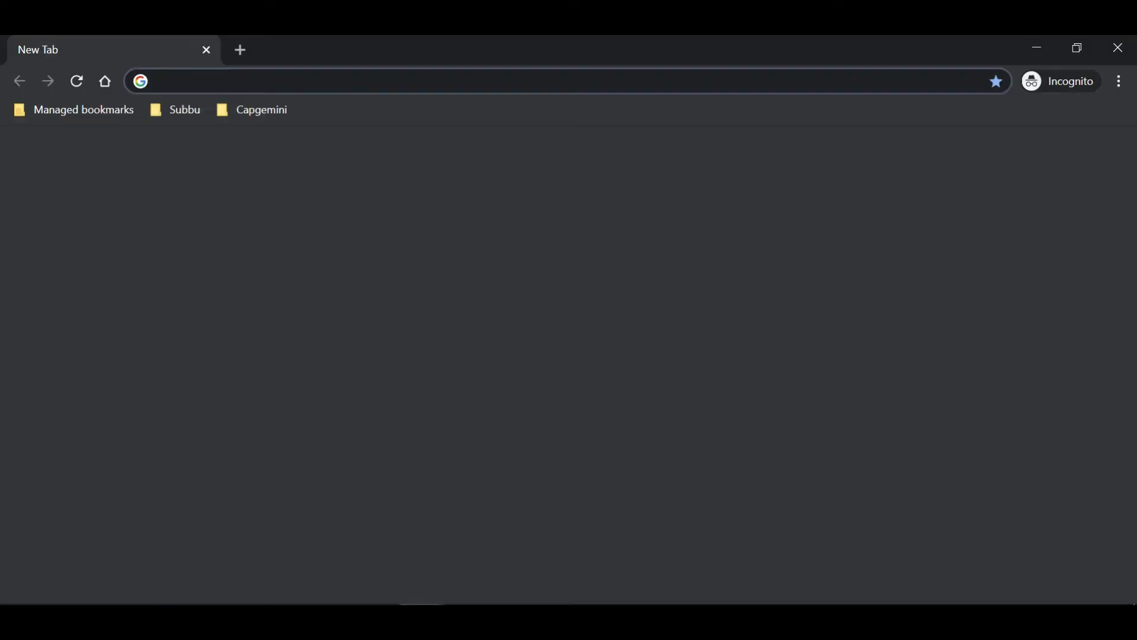
{"action": "key", "text": "ctrl+v"}
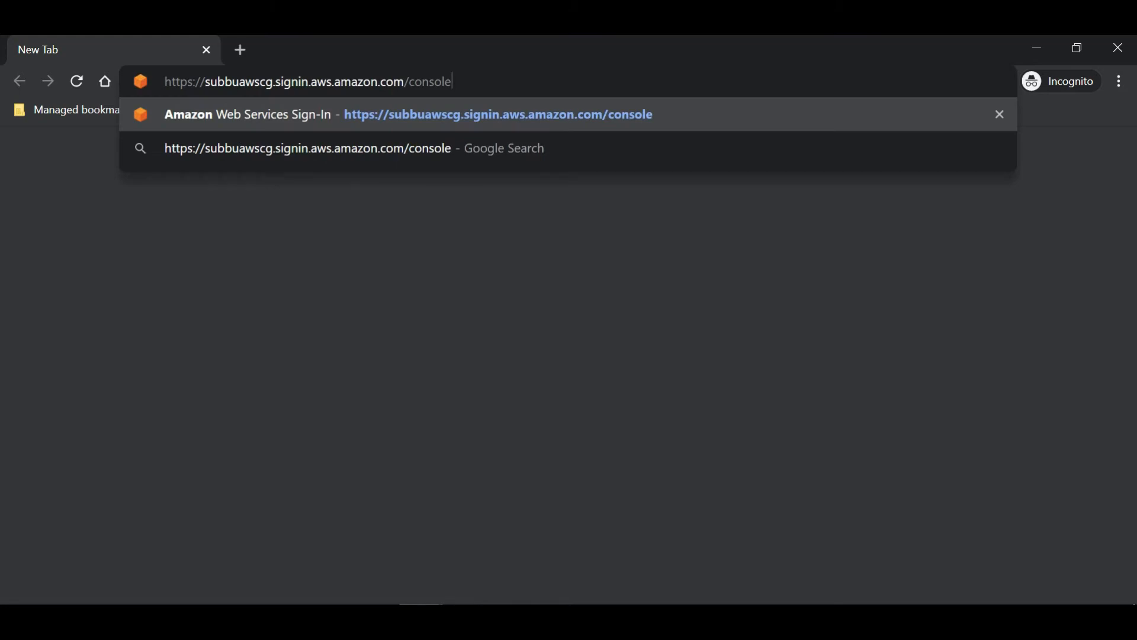
{"action": "key", "text": "Return"}
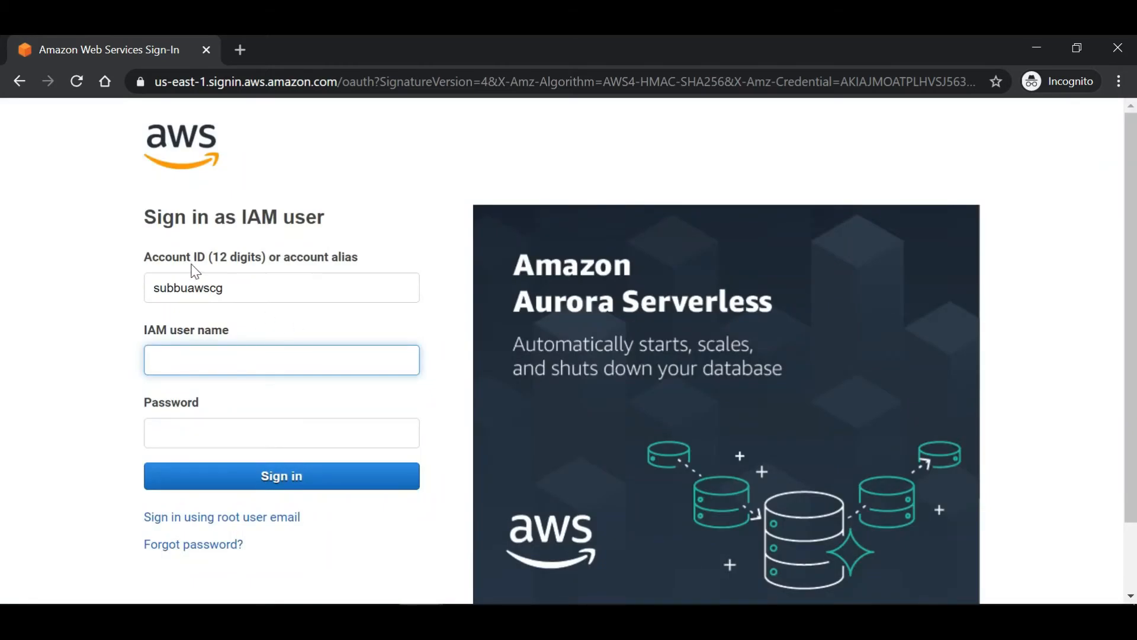
Check the prefilled account alias on the IAM sign-in page, then return to the credentials spreadsheet.
{"action": "left_click", "coordinate": [247, 295]}
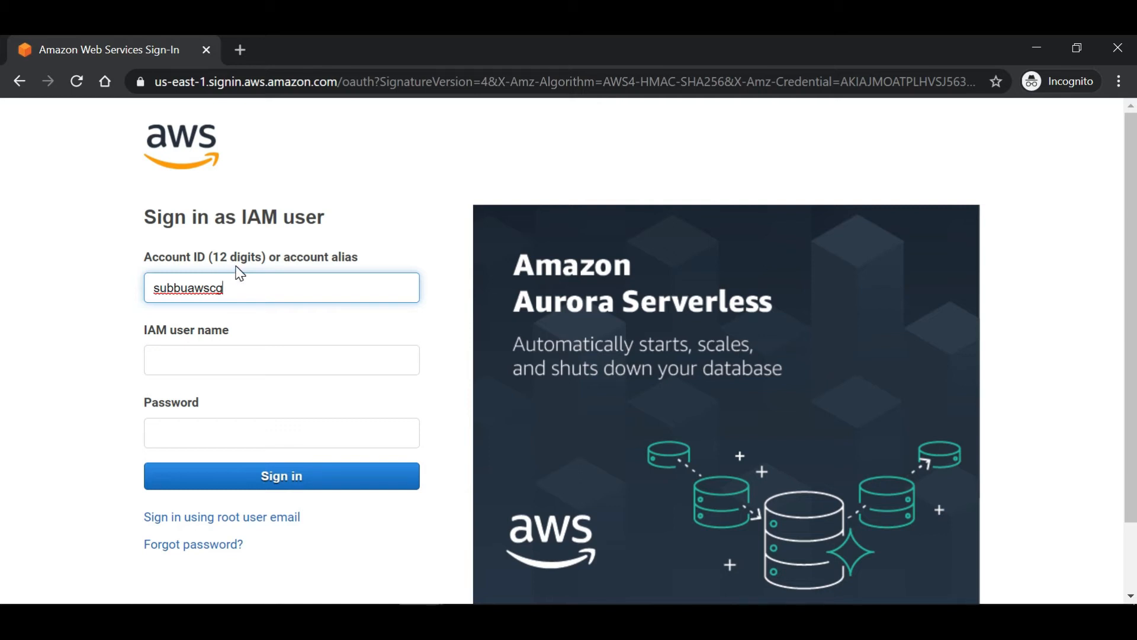
{"action": "left_click", "coordinate": [238, 296]}
{"action": "left_click", "coordinate": [260, 296]}
{"action": "mouse_move", "coordinate": [288, 620]}
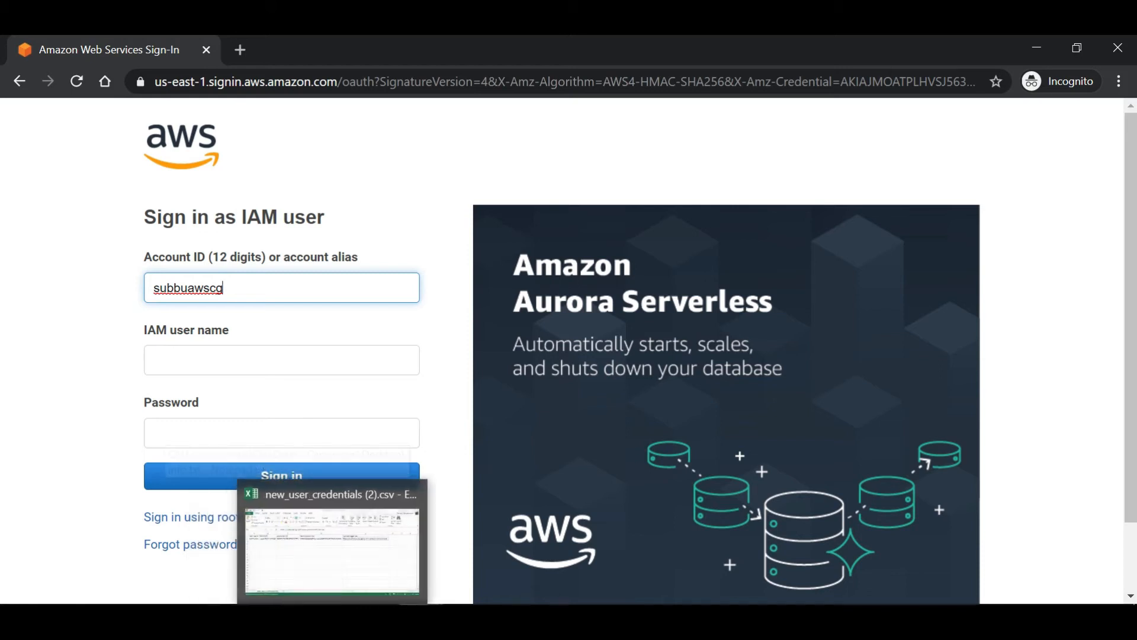
{"action": "left_click", "coordinate": [338, 621]}
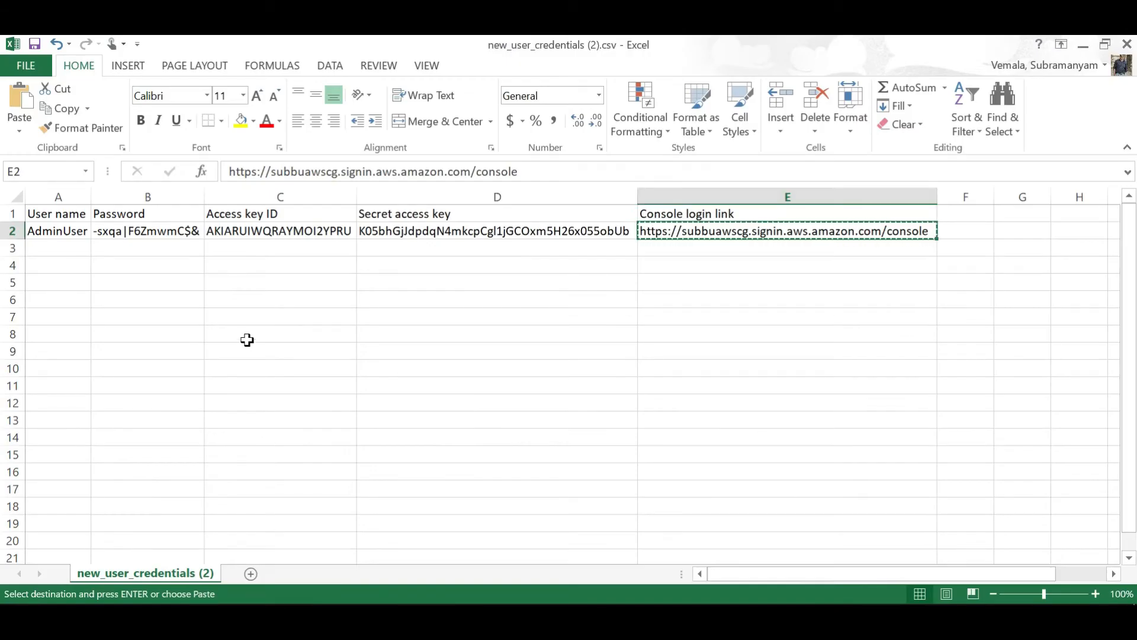
Copy the AdminUser name from cell A2 into the IAM sign-in user name field.
{"action": "left_click", "coordinate": [55, 230]}
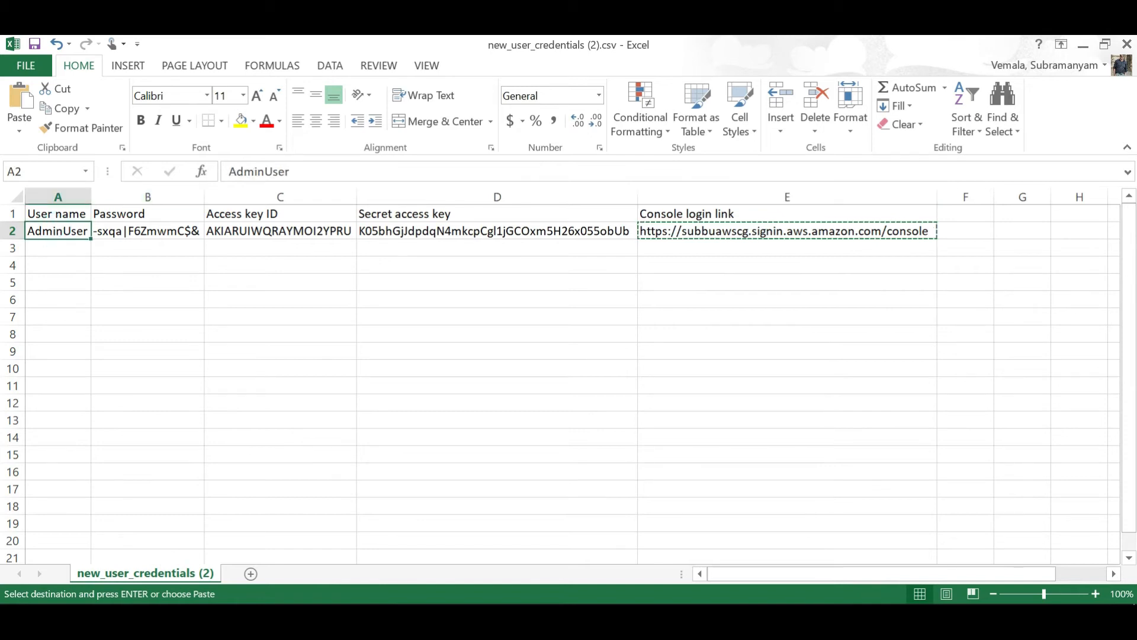
{"action": "double_click", "coordinate": [258, 171]}
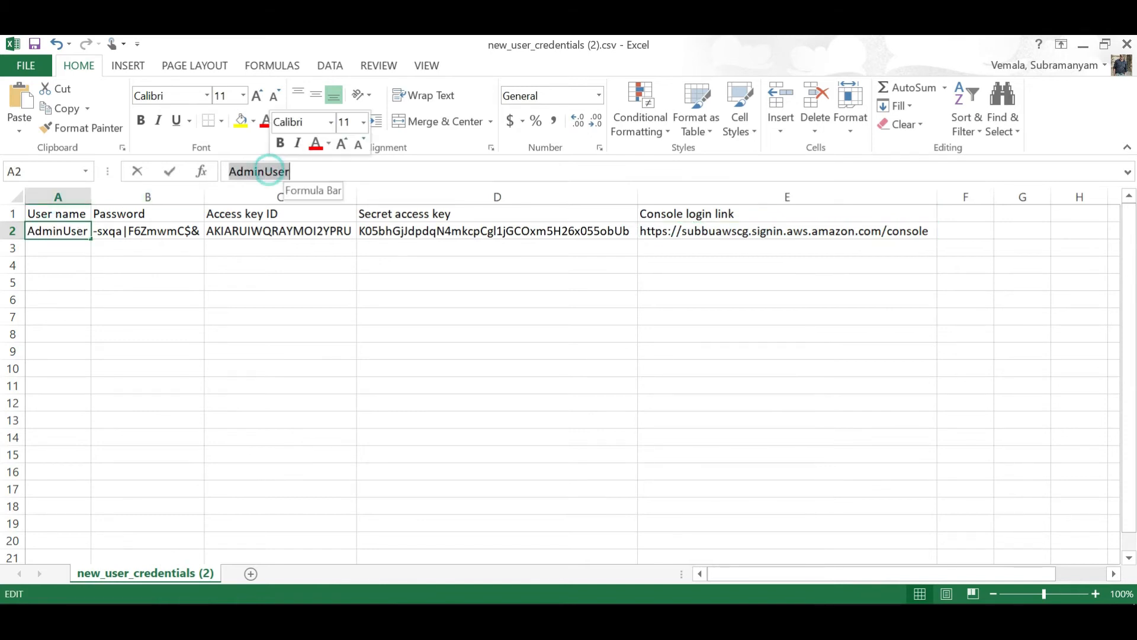
{"action": "key", "text": "ctrl+c"}
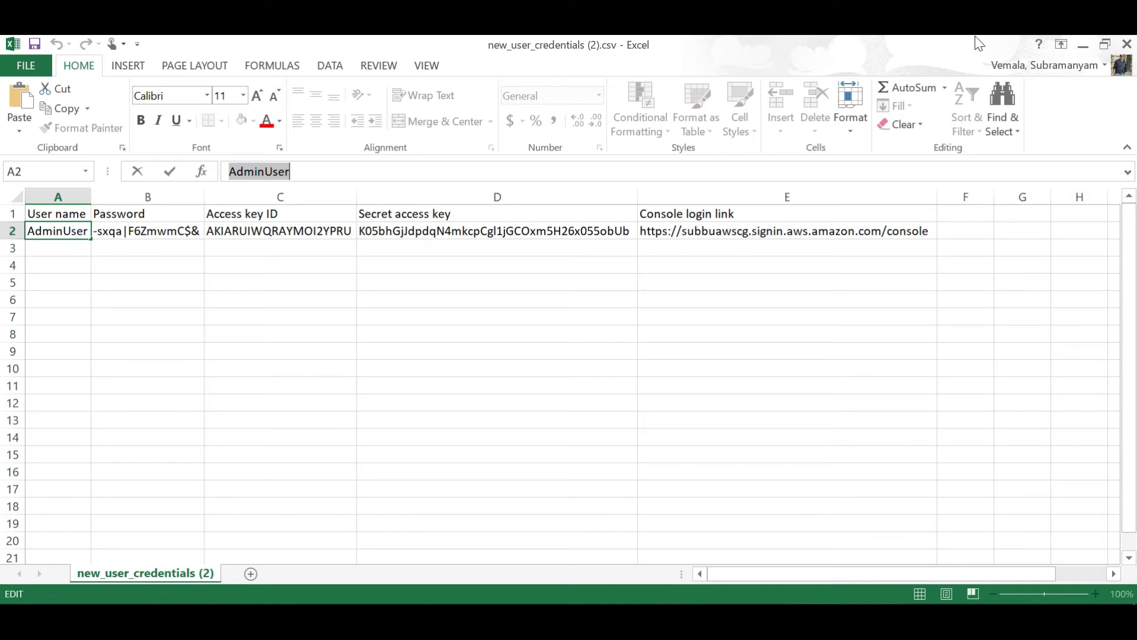
{"action": "left_click", "coordinate": [1083, 45]}
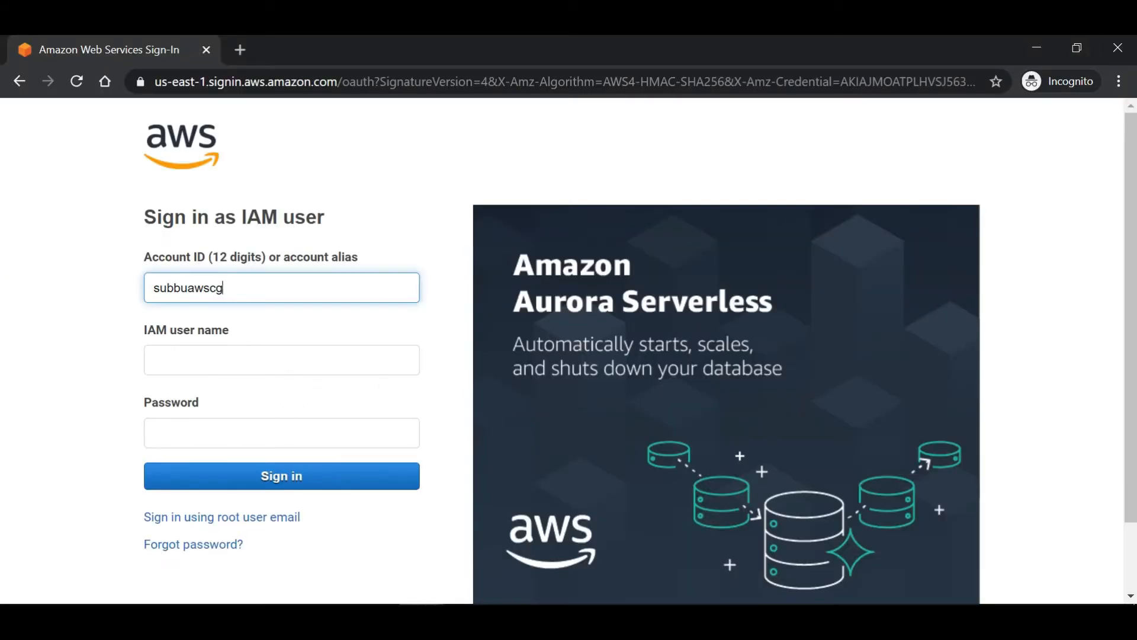
{"action": "left_click", "coordinate": [230, 356]}
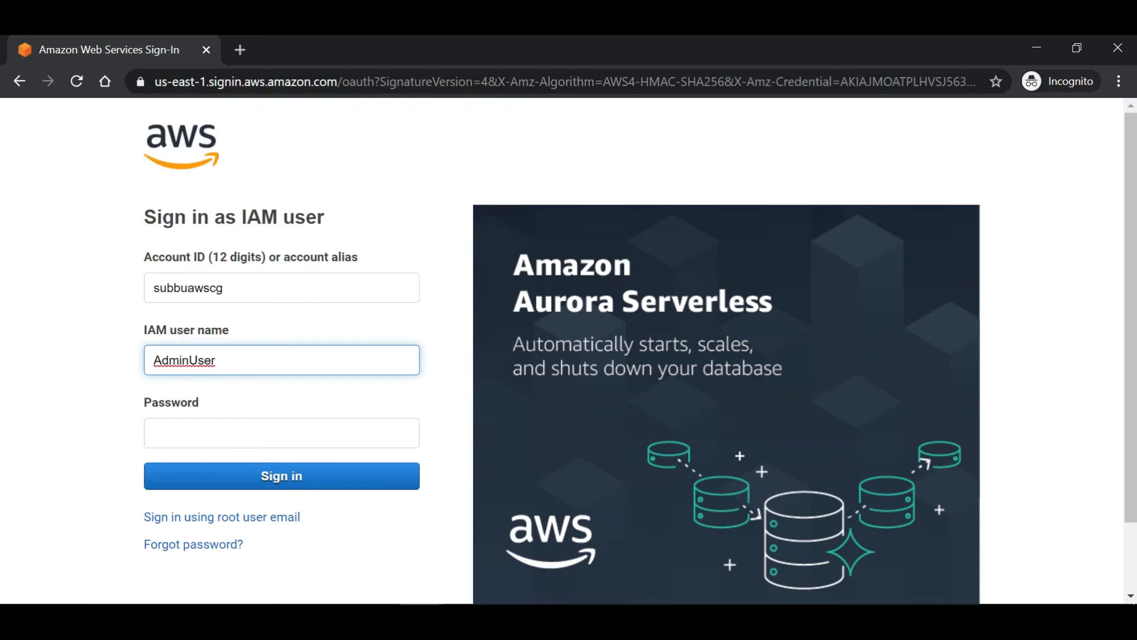
{"action": "key", "text": "Tab"}
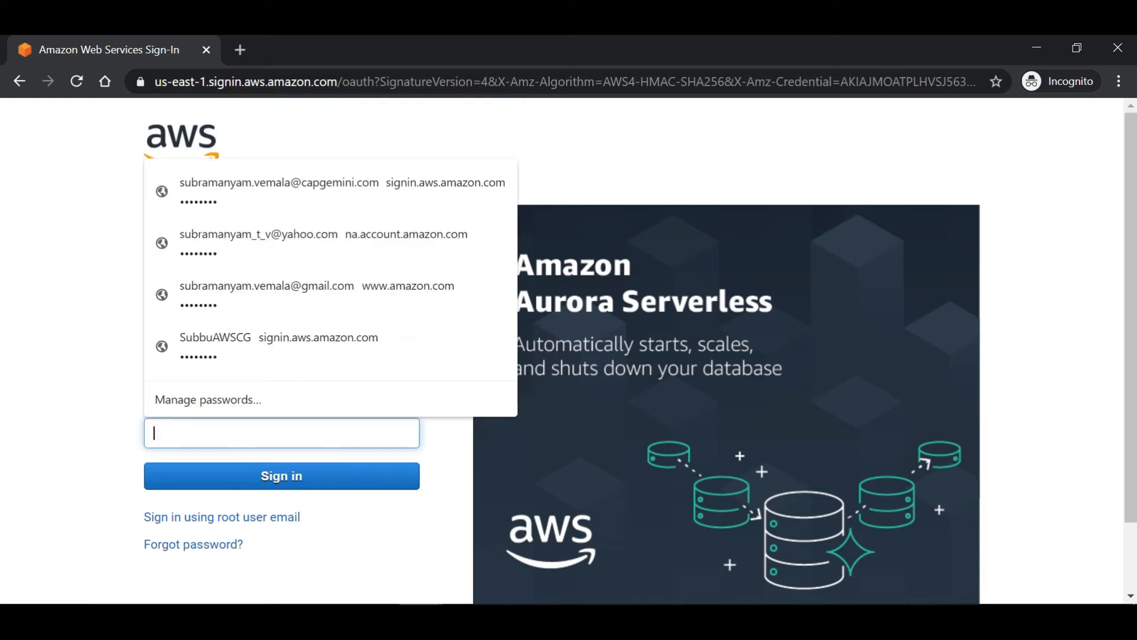
Copy the password from cell B2 into the Password field and sign in.
{"action": "key", "text": "alt+Tab"}
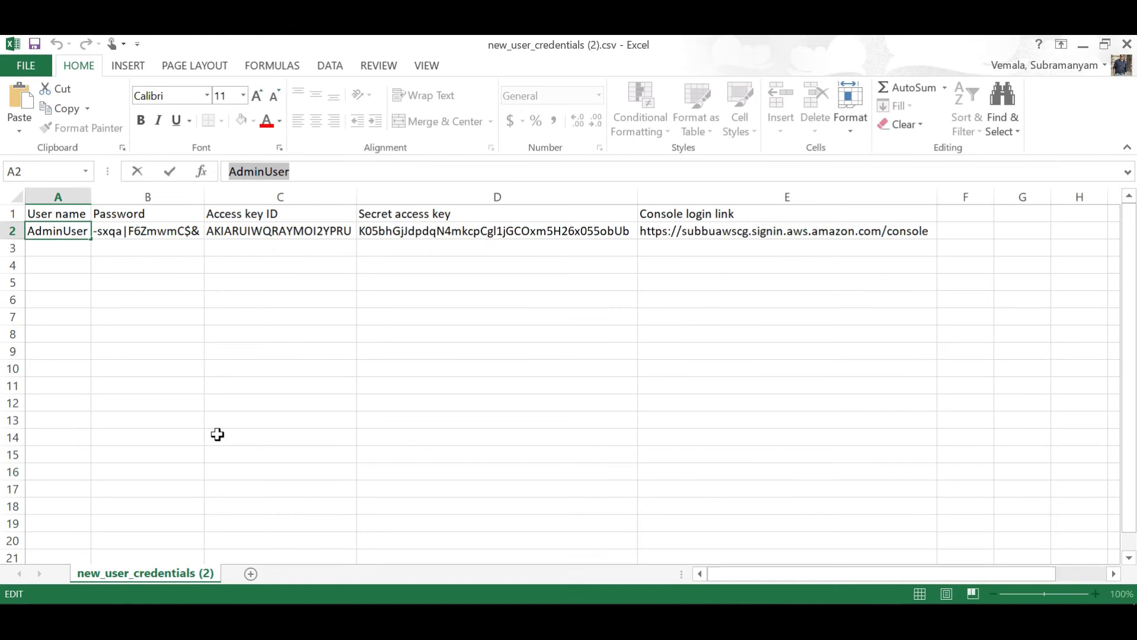
{"action": "left_click", "coordinate": [156, 231]}
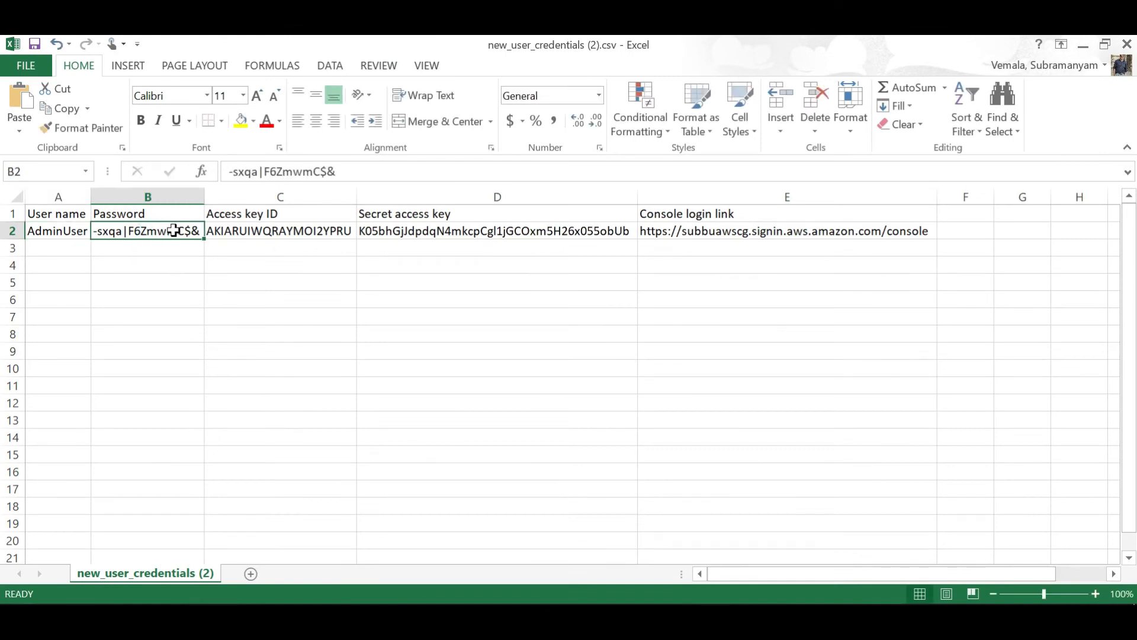
{"action": "right_click", "coordinate": [175, 231]}
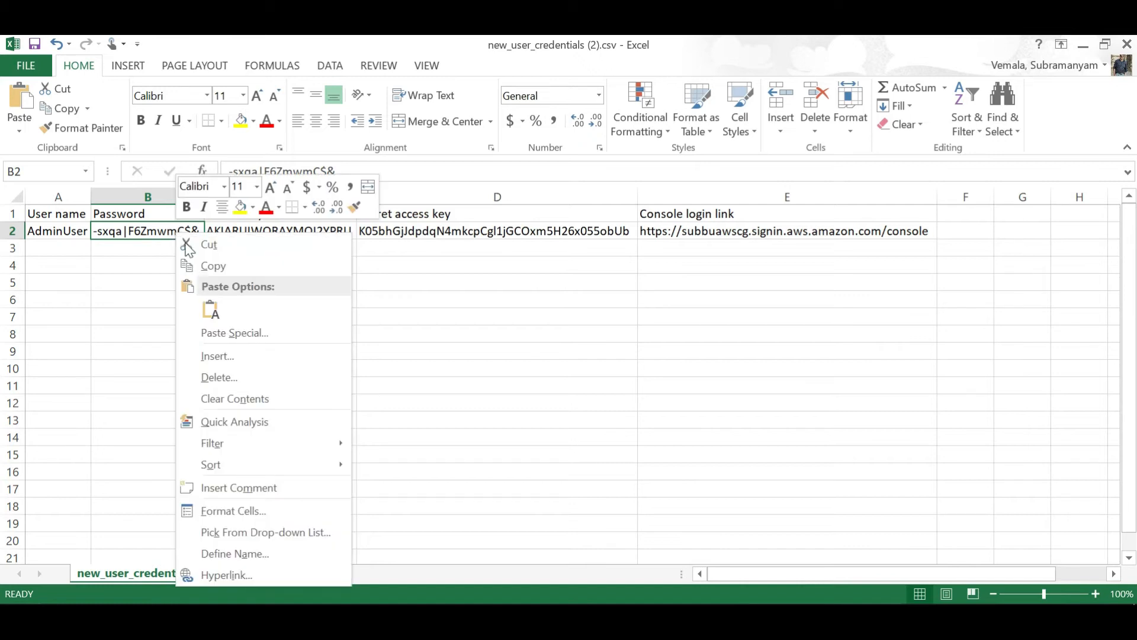
{"action": "left_click", "coordinate": [229, 267]}
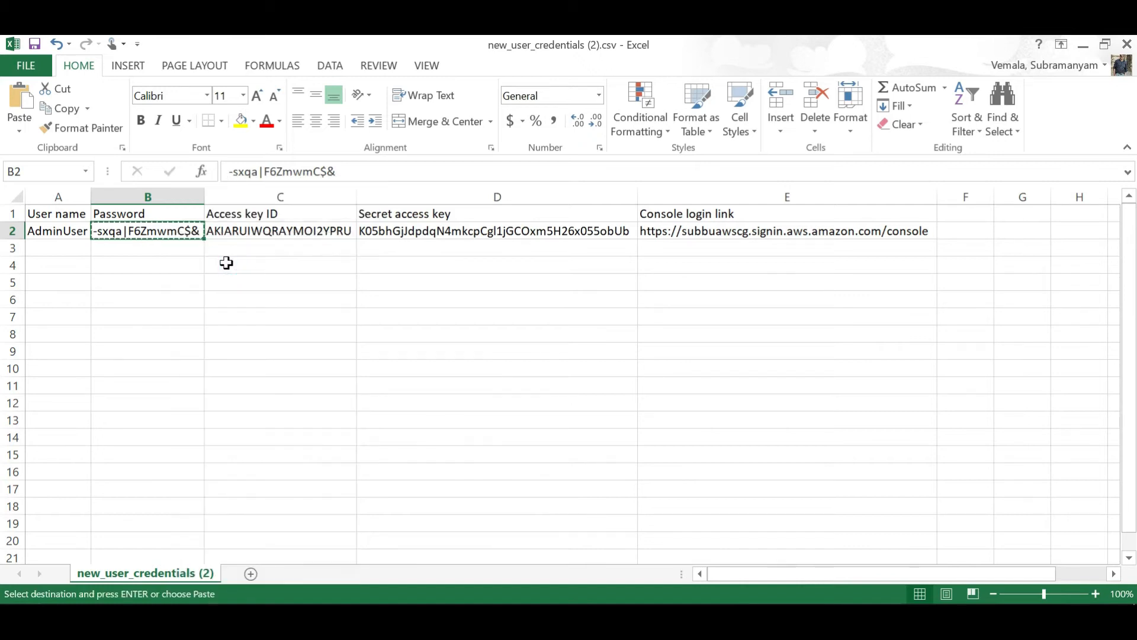
{"action": "left_click_drag", "start_coordinate": [349, 171], "coordinate": [229, 171]}
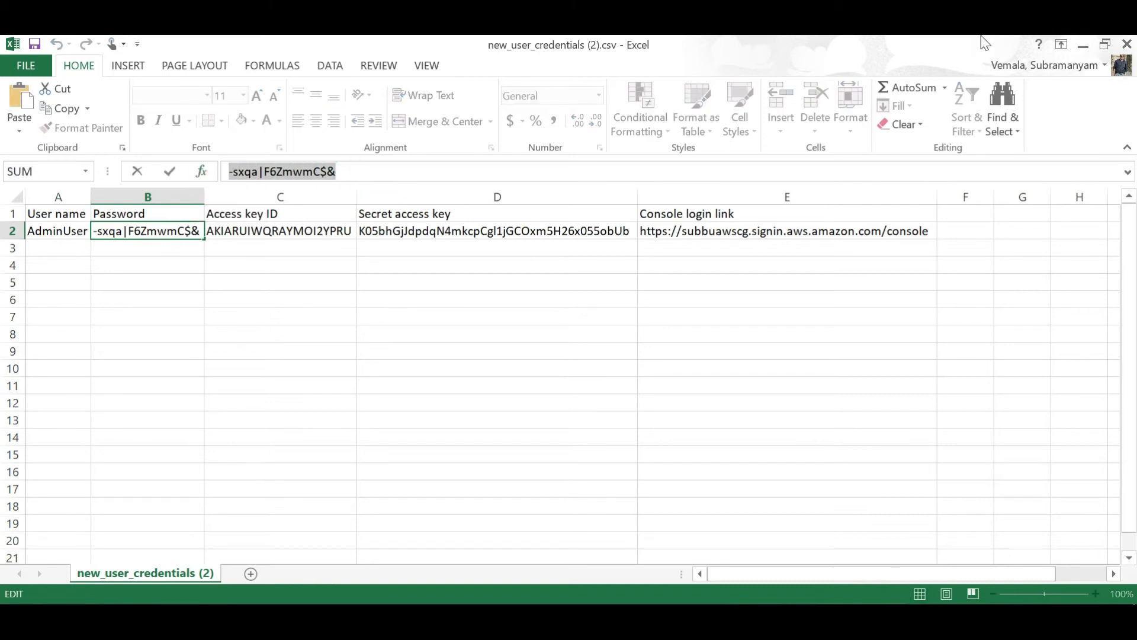
{"action": "left_click", "coordinate": [1084, 44]}
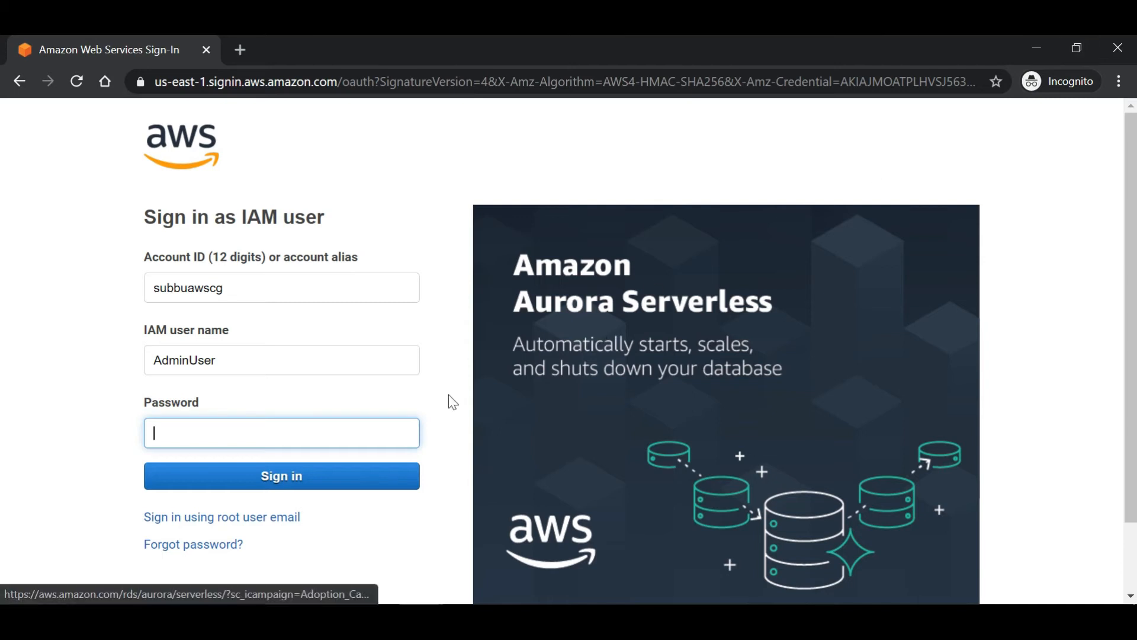
{"action": "key", "text": "ctrl+v"}
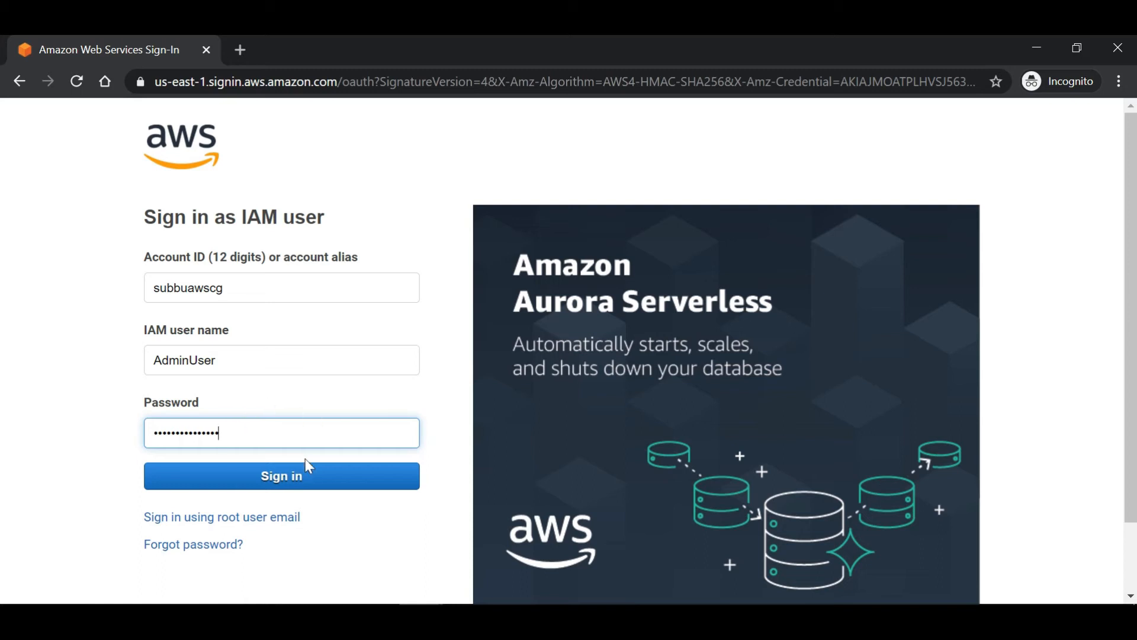
{"action": "left_click", "coordinate": [304, 487]}
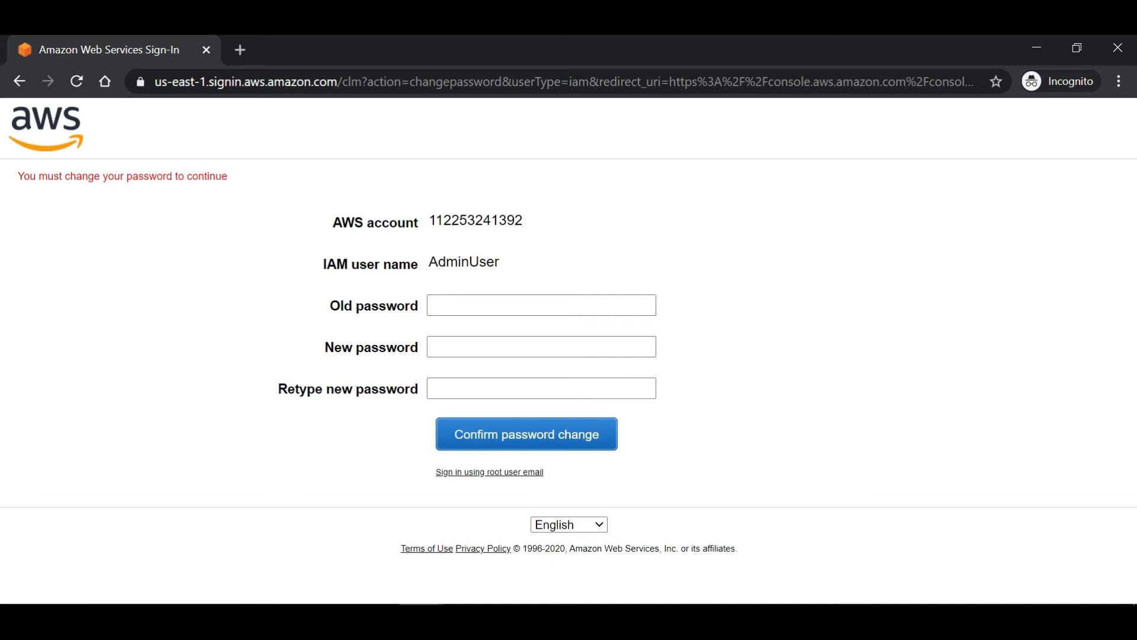
Paste the initial password as the old one, enter a new password twice, and confirm the change.
{"action": "double_click", "coordinate": [495, 223]}
{"action": "left_click", "coordinate": [524, 261]}
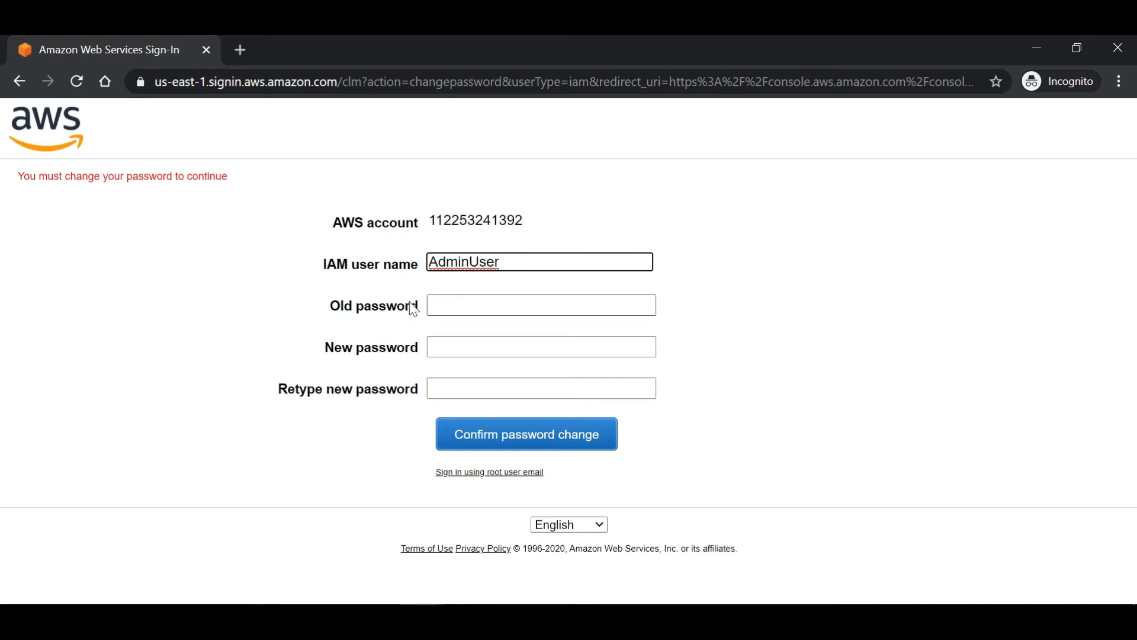
{"action": "left_click", "coordinate": [482, 305]}
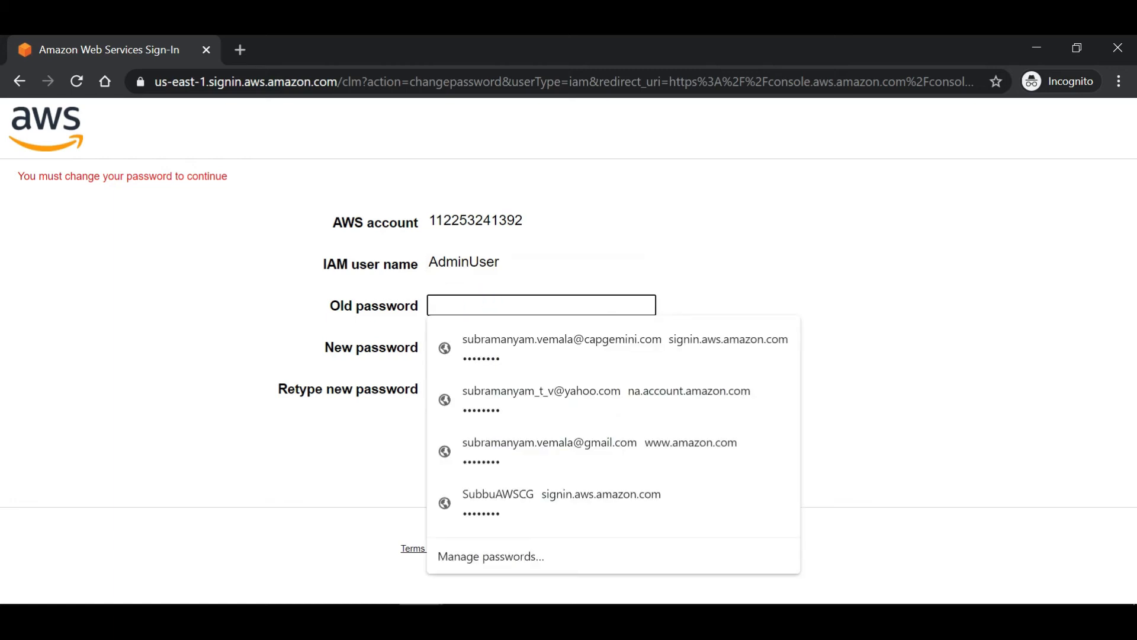
{"action": "key", "text": "ctrl+v"}
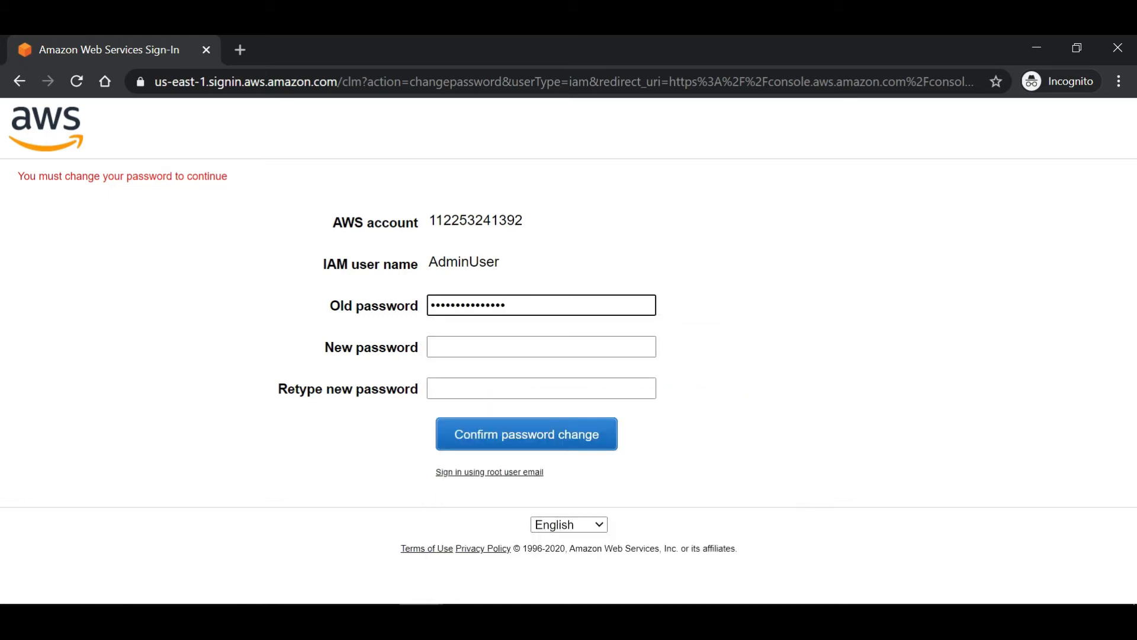
{"action": "left_click", "coordinate": [497, 349]}
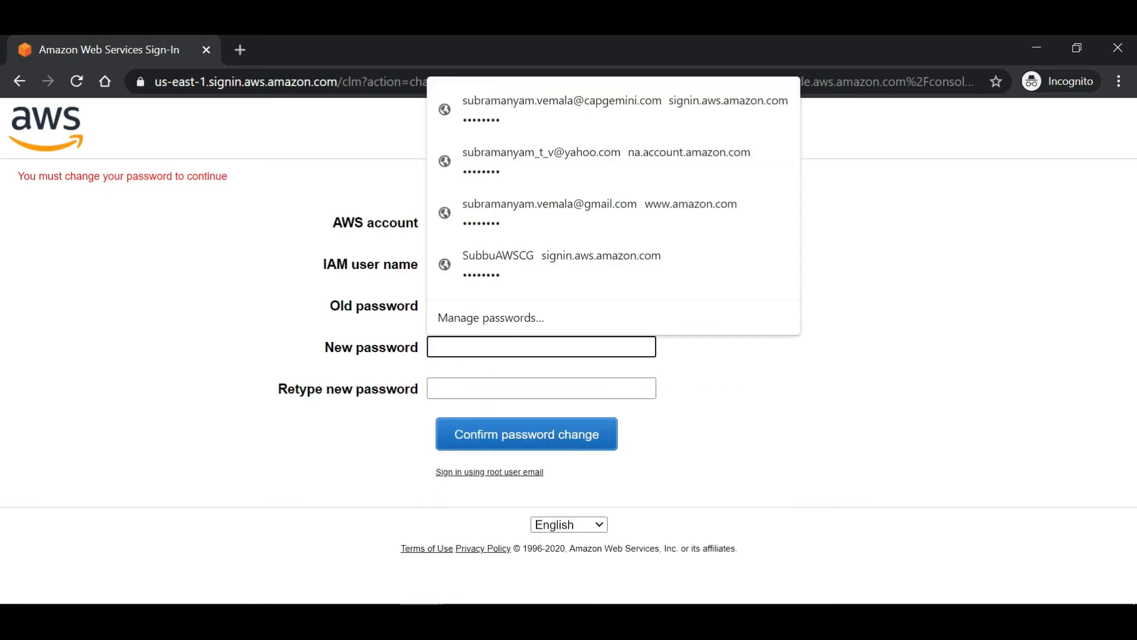
{"action": "type", "text": "••••••"}
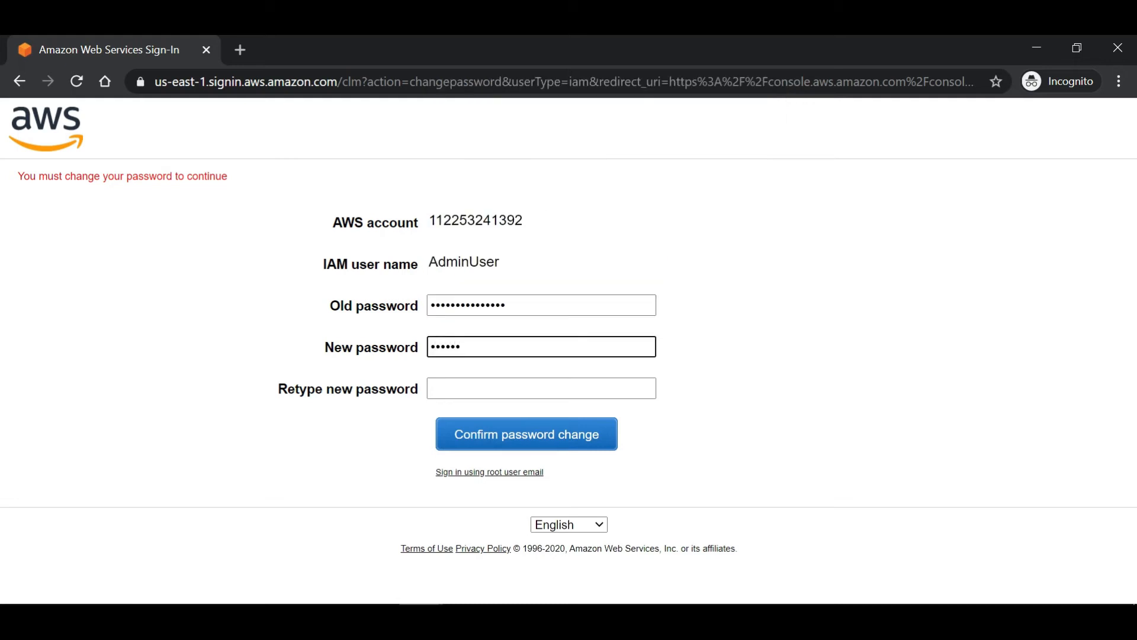
{"action": "type", "text": "••"}
{"action": "left_click", "coordinate": [498, 391]}
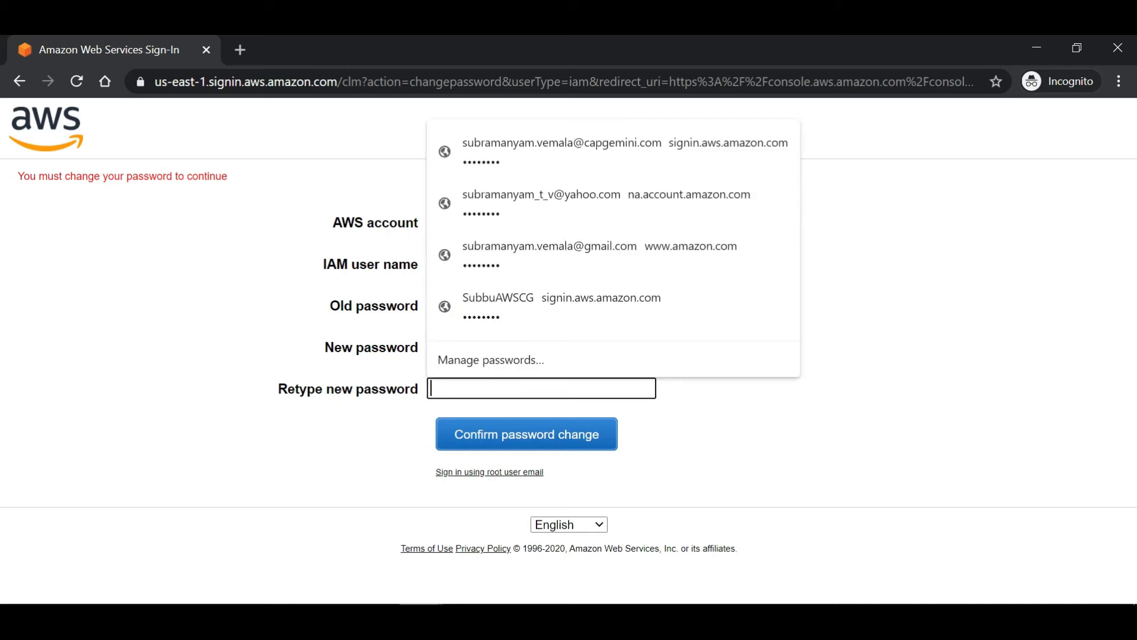
{"action": "type", "text": "••••••"}
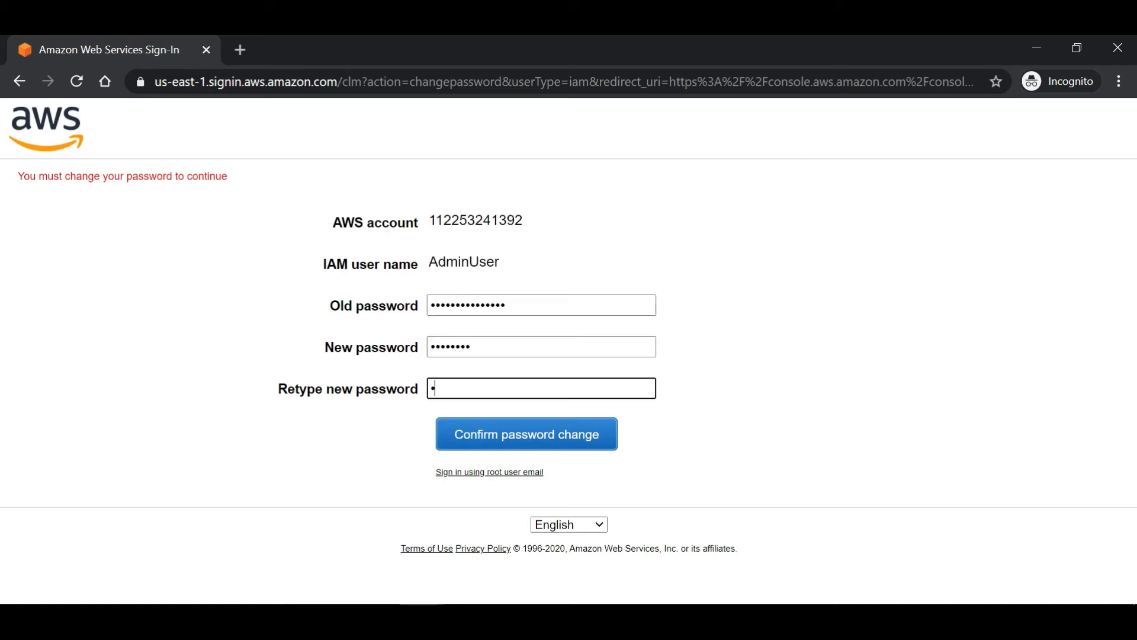
{"action": "type", "text": "••"}
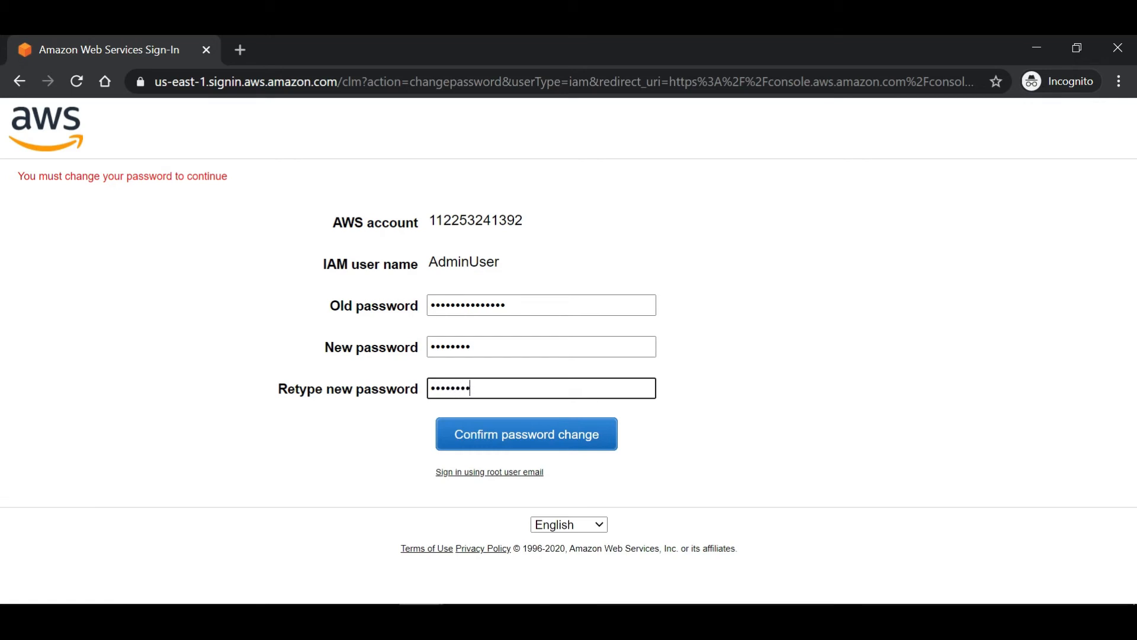
{"action": "left_click", "coordinate": [518, 451]}
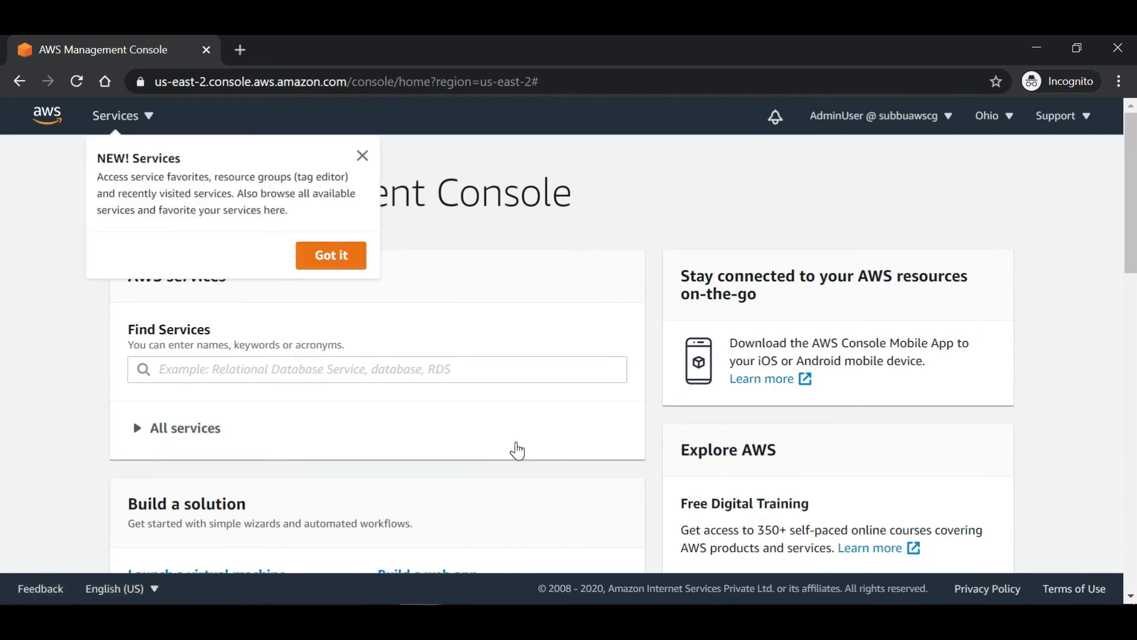
Dismiss the NEW! Services announcement on the console home page.
{"action": "left_click", "coordinate": [345, 259]}
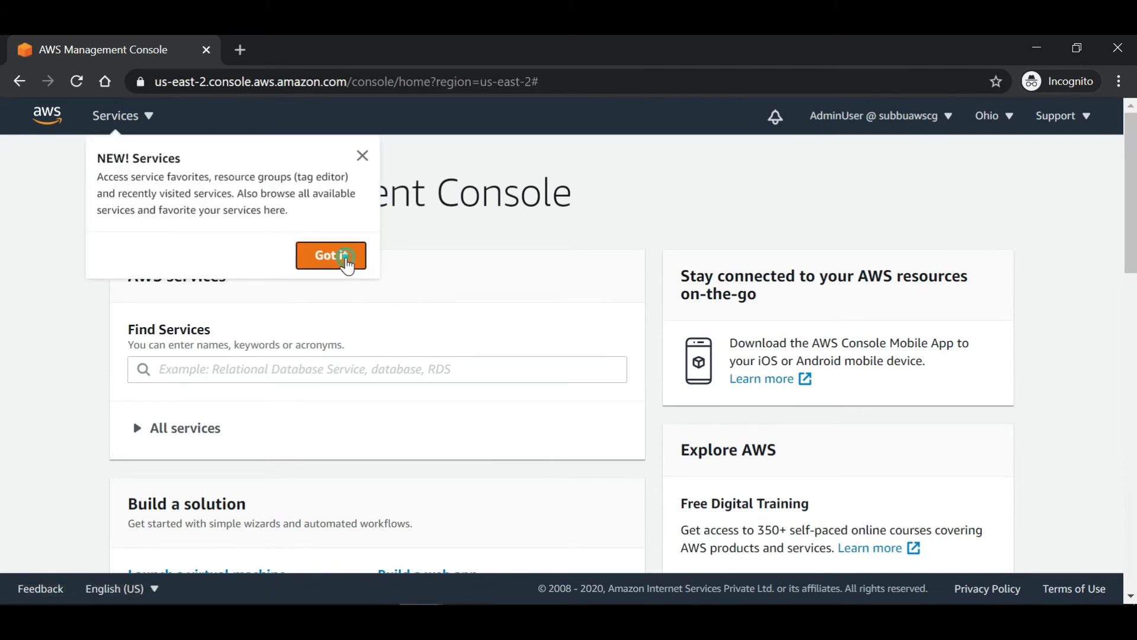
{"action": "scroll", "coordinate": [622, 236], "scroll_direction": "down", "scroll_amount": 2}
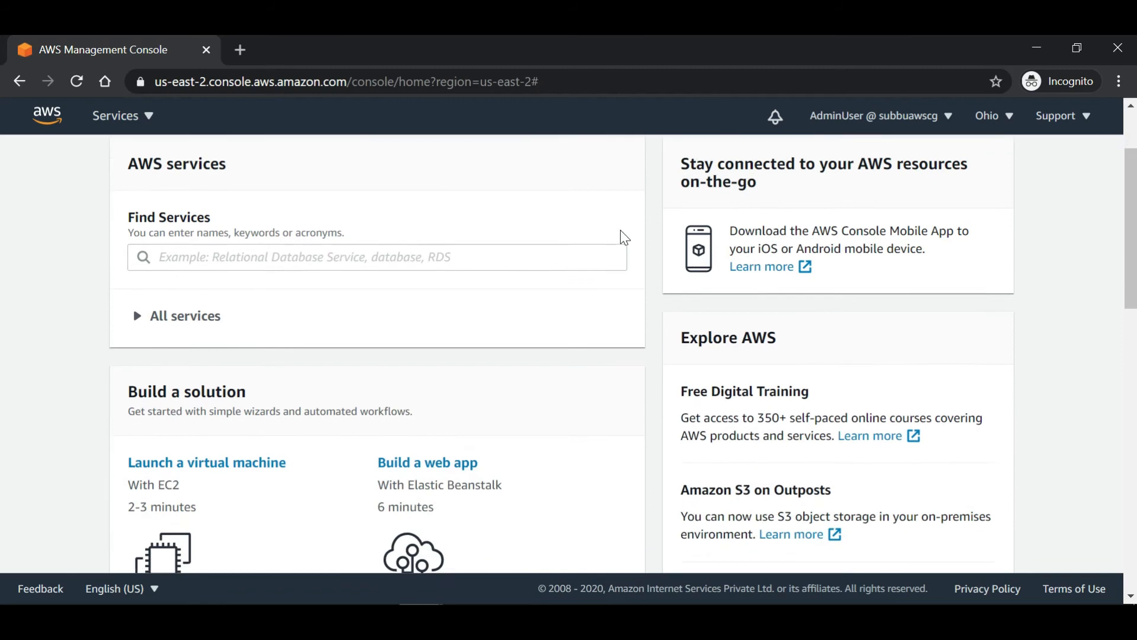
{"action": "scroll", "coordinate": [621, 236], "scroll_direction": "down", "scroll_amount": 2}
{"action": "scroll", "coordinate": [622, 236], "scroll_direction": "up", "scroll_amount": 4}
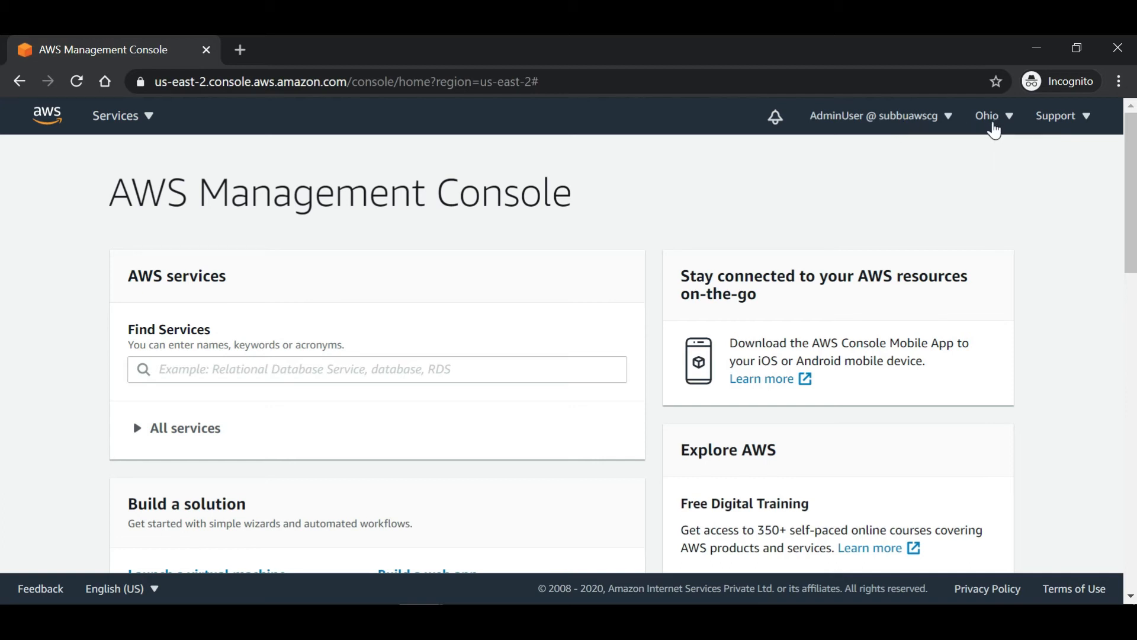
Search Find Services for 'ec2' and open EC2.
{"action": "left_click", "coordinate": [524, 368]}
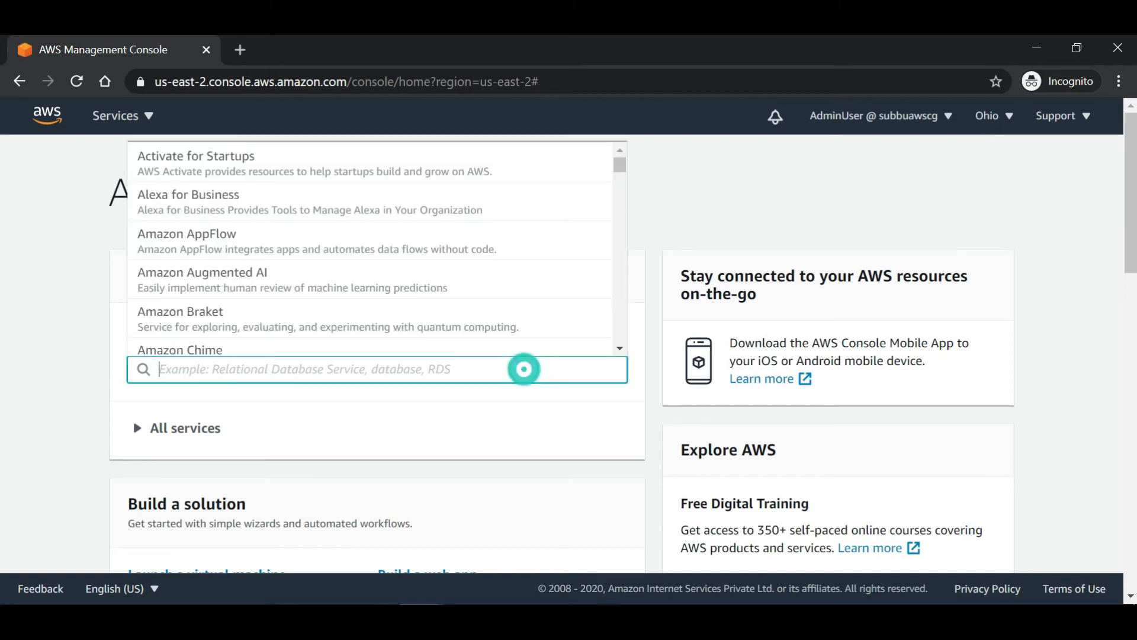
{"action": "type", "text": "ec2"}
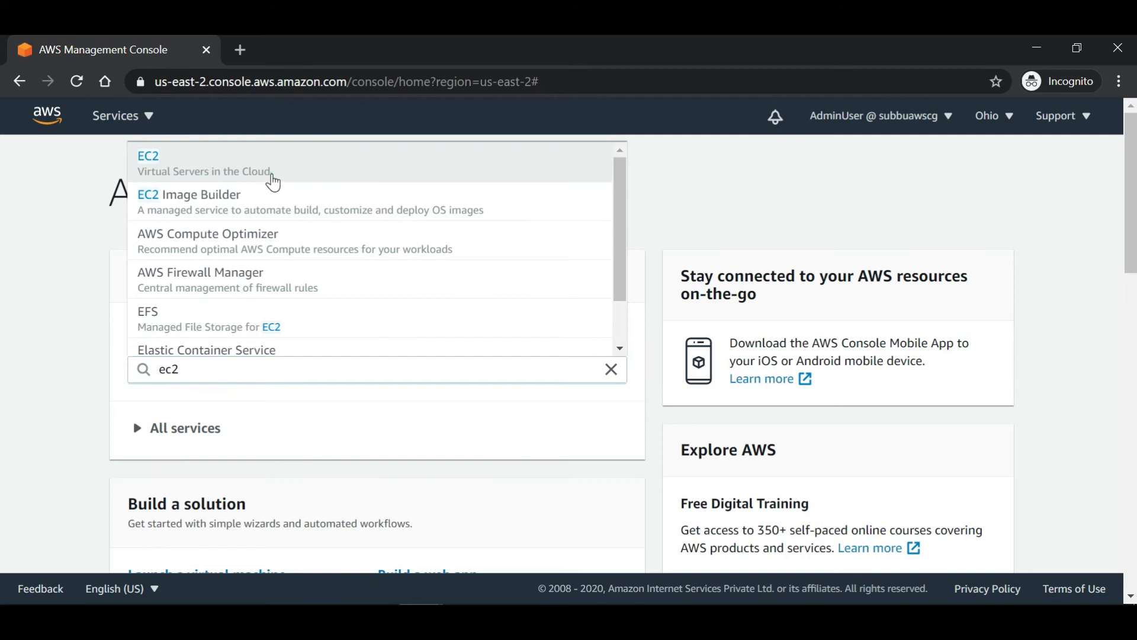
{"action": "left_click", "coordinate": [272, 177]}
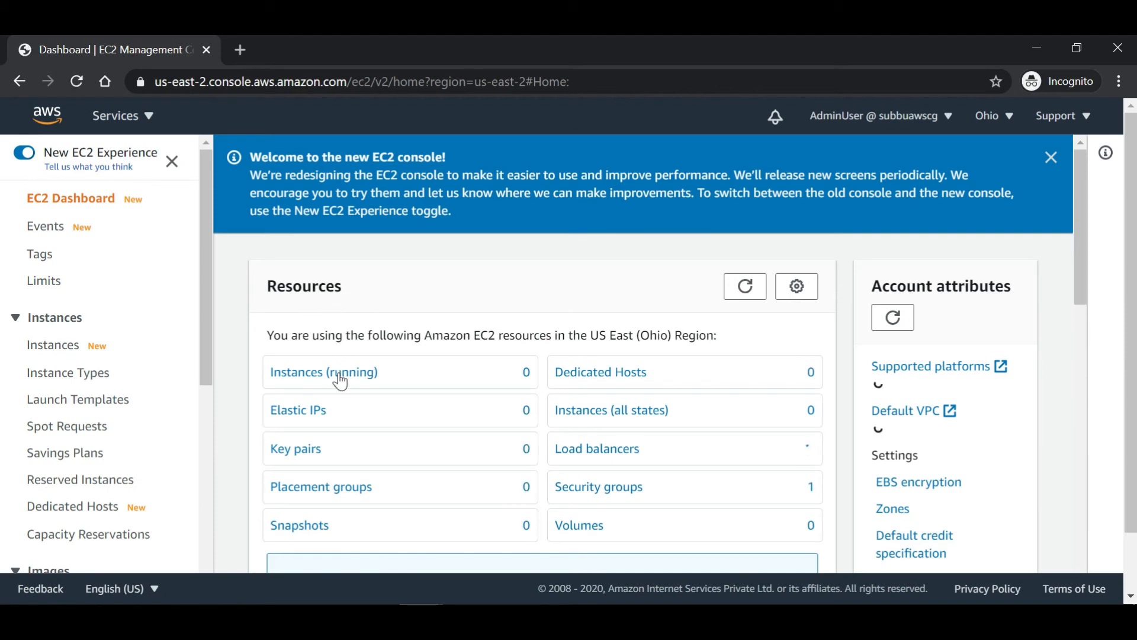
View running EC2 instances, start the launch-instance wizard, then minimize the EC2 window.
{"action": "left_click", "coordinate": [339, 373]}
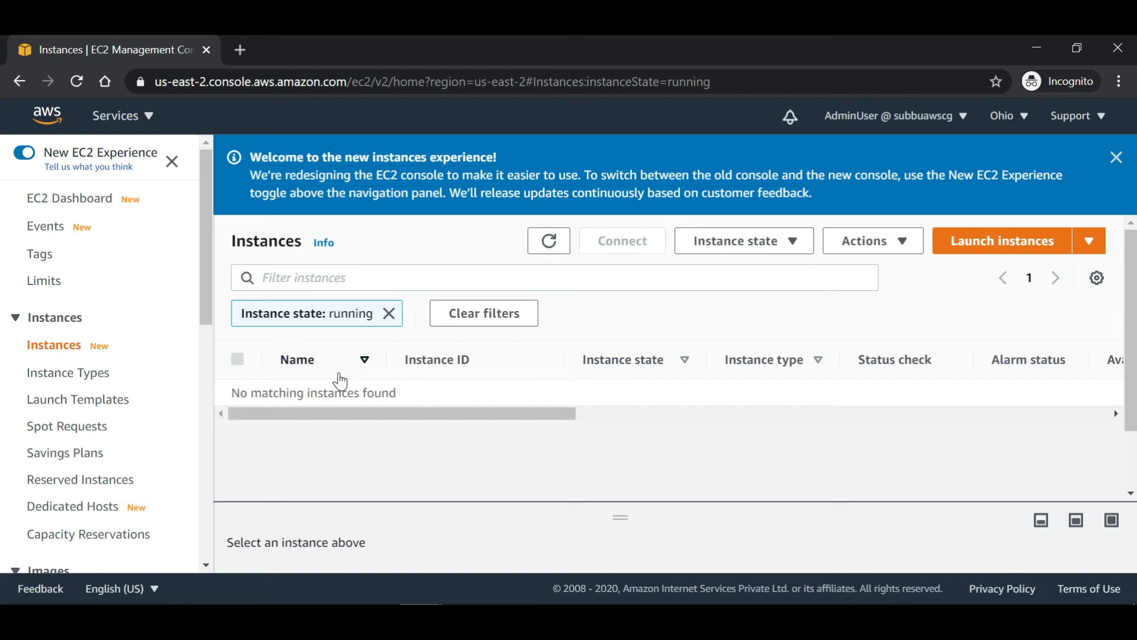
{"action": "left_click", "coordinate": [990, 256]}
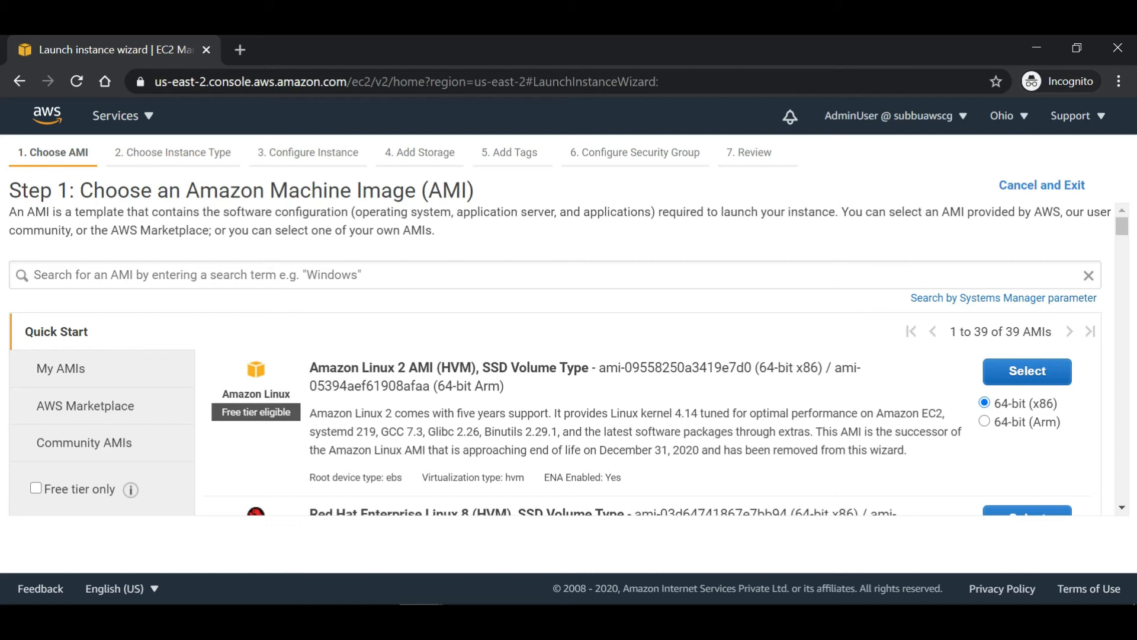
{"action": "left_click", "coordinate": [1034, 50]}
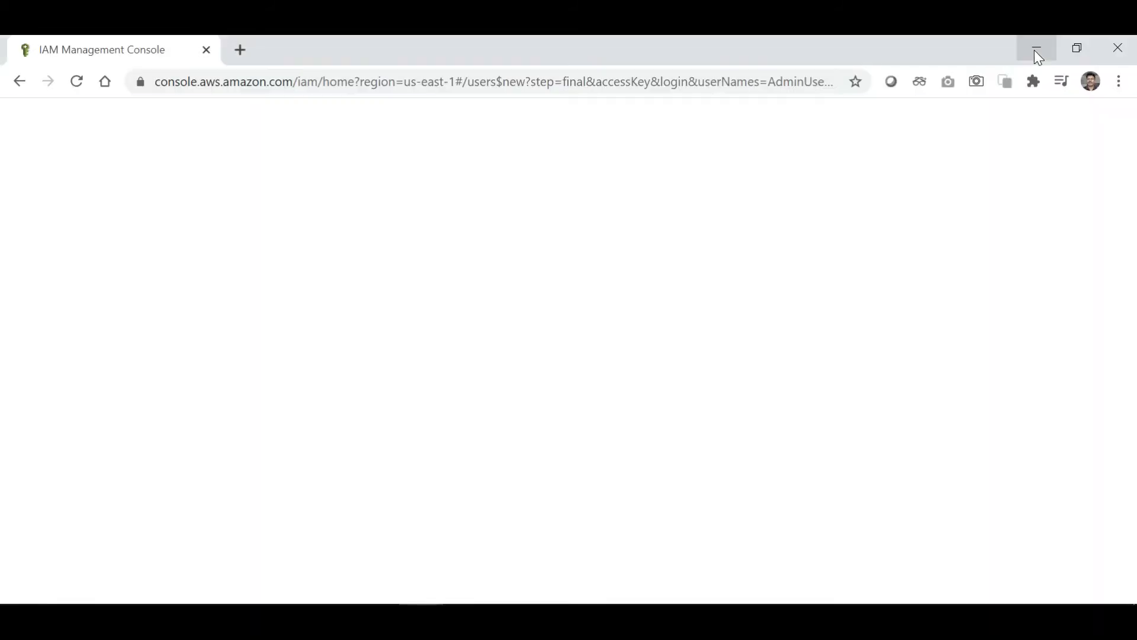
Close the Add user success page and show the IAM Groups list.
{"action": "scroll", "coordinate": [714, 292], "scroll_direction": "up", "scroll_amount": 1}
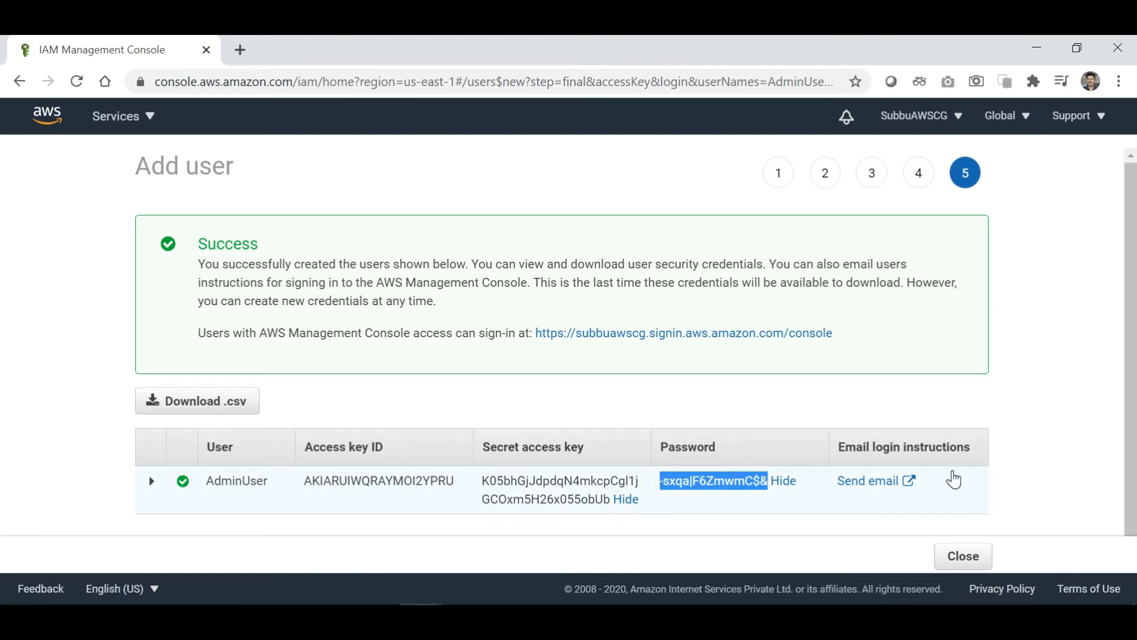
{"action": "scroll", "coordinate": [954, 479], "scroll_direction": "down", "scroll_amount": 1}
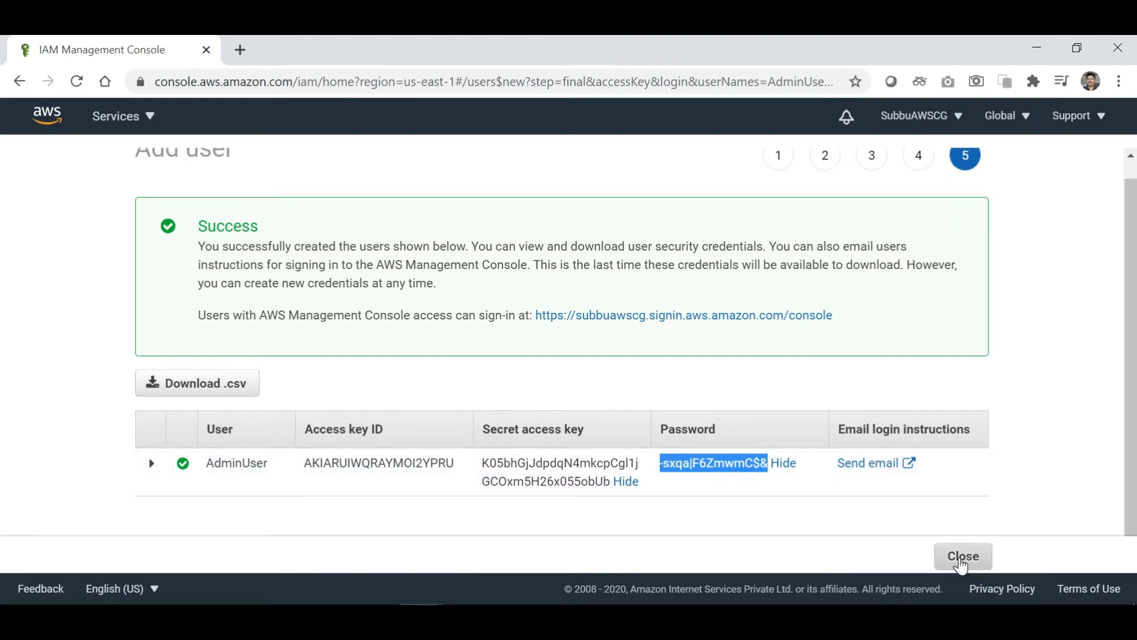
{"action": "left_click", "coordinate": [961, 561]}
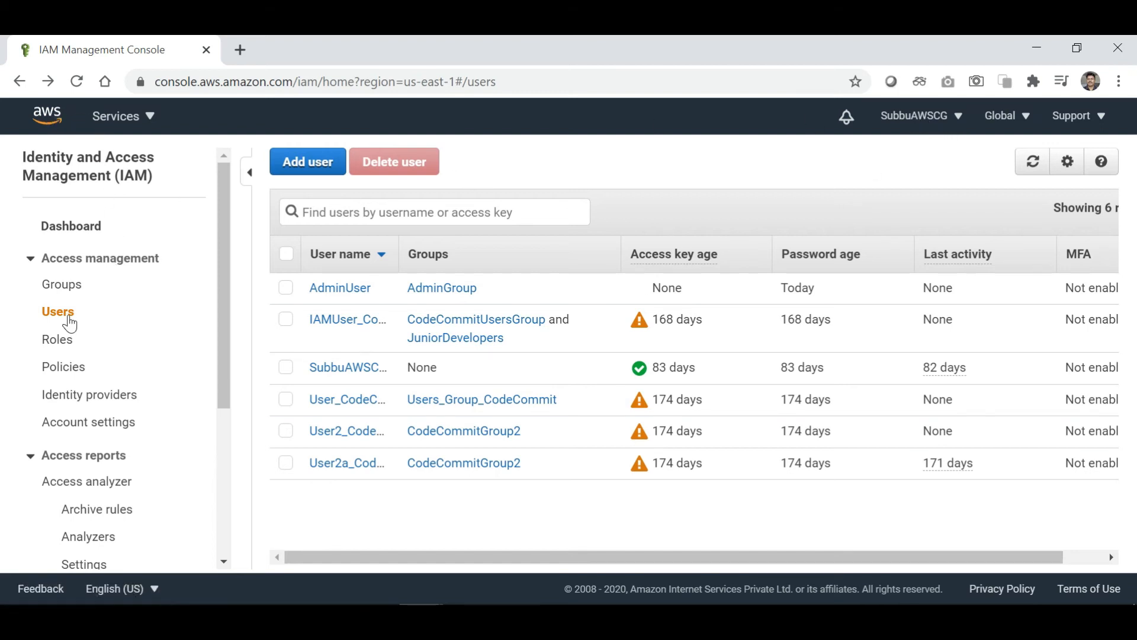
{"action": "left_click", "coordinate": [61, 286]}
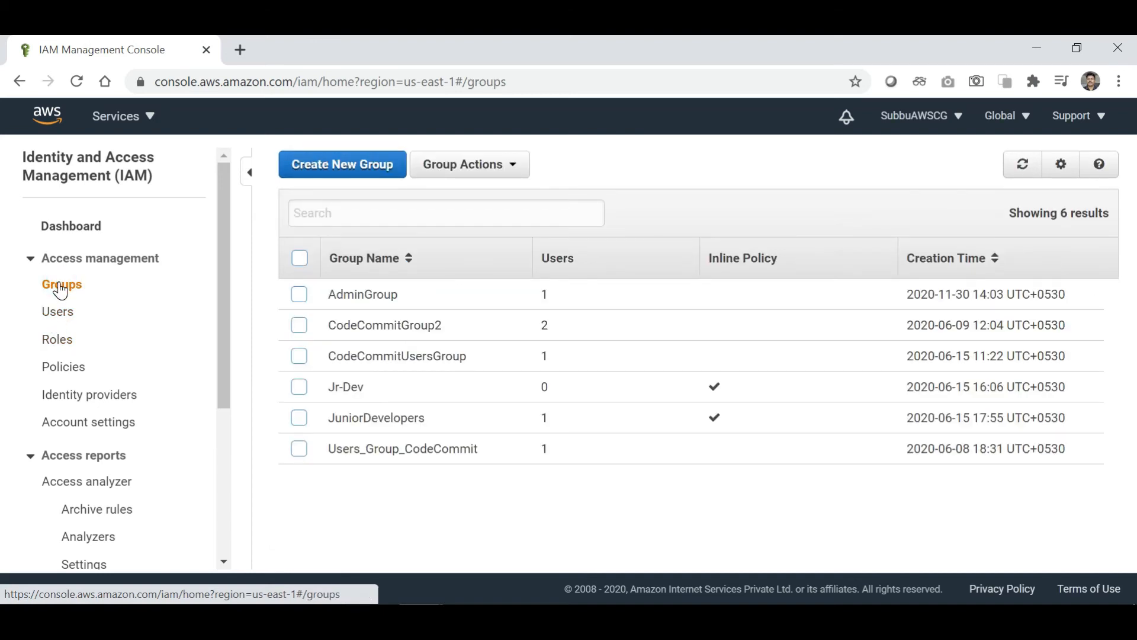
Open AdminGroup from the Groups list to see AdminUser as its only member.
{"action": "left_click", "coordinate": [377, 296]}
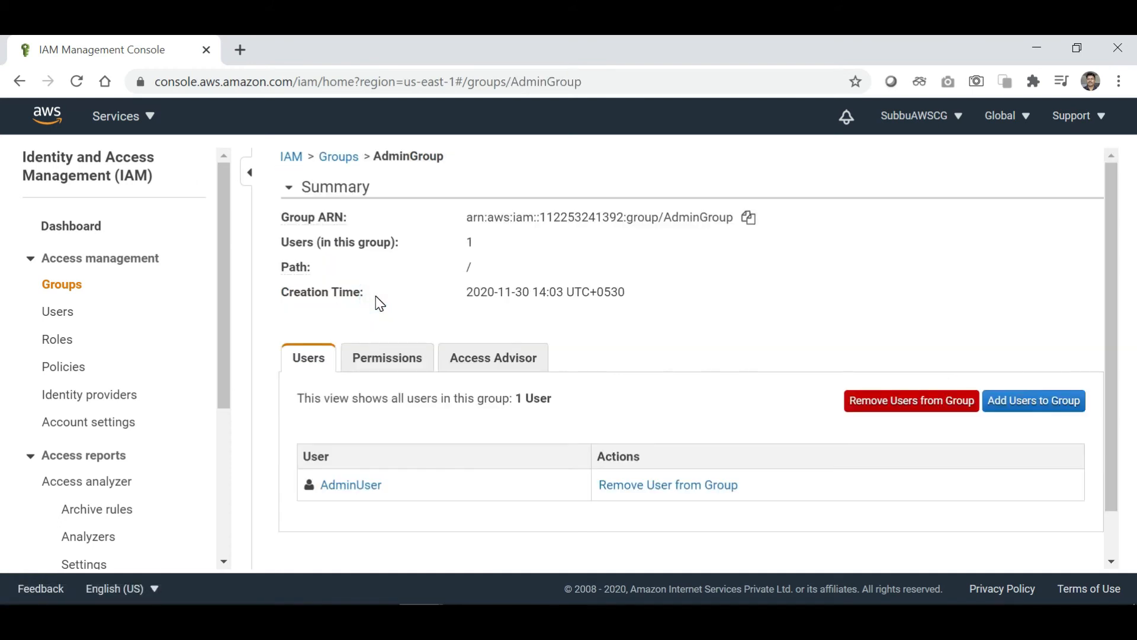
{"action": "scroll", "coordinate": [497, 513], "scroll_direction": "down", "scroll_amount": 1}
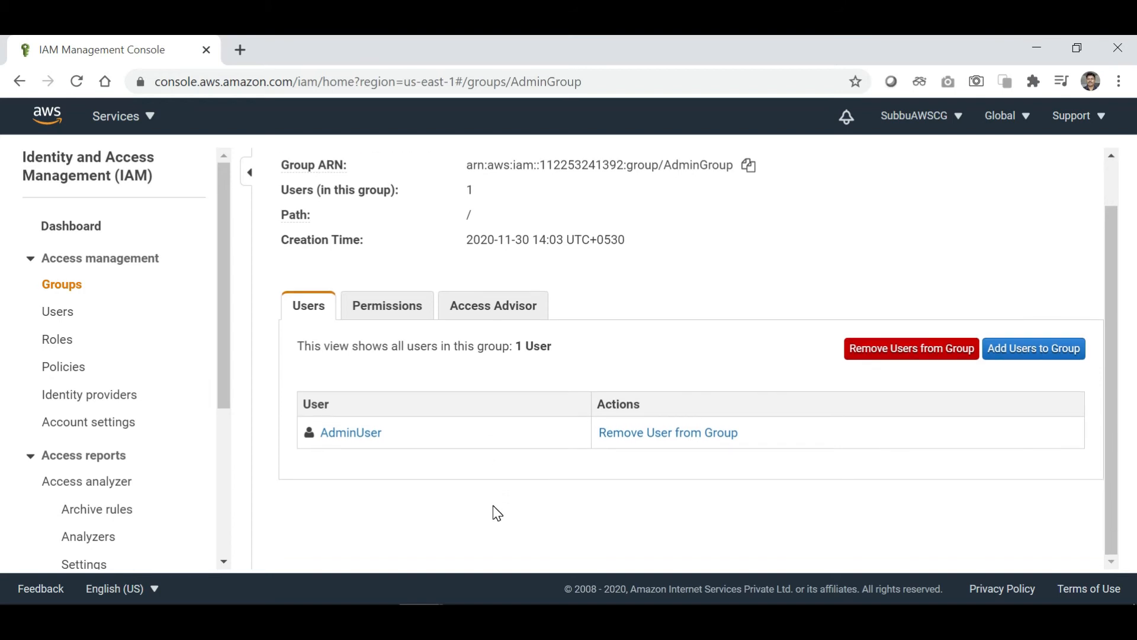
{"action": "scroll", "coordinate": [497, 513], "scroll_direction": "up", "scroll_amount": 1}
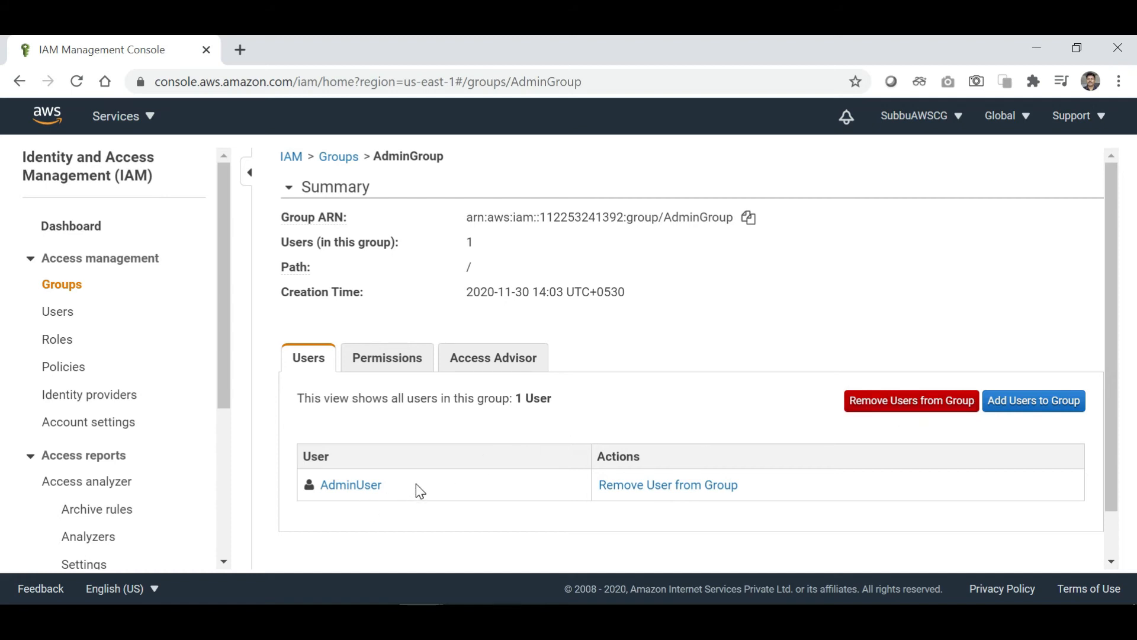
Check the policies attached to AdminGroup on its Permissions tab.
{"action": "left_click", "coordinate": [388, 367]}
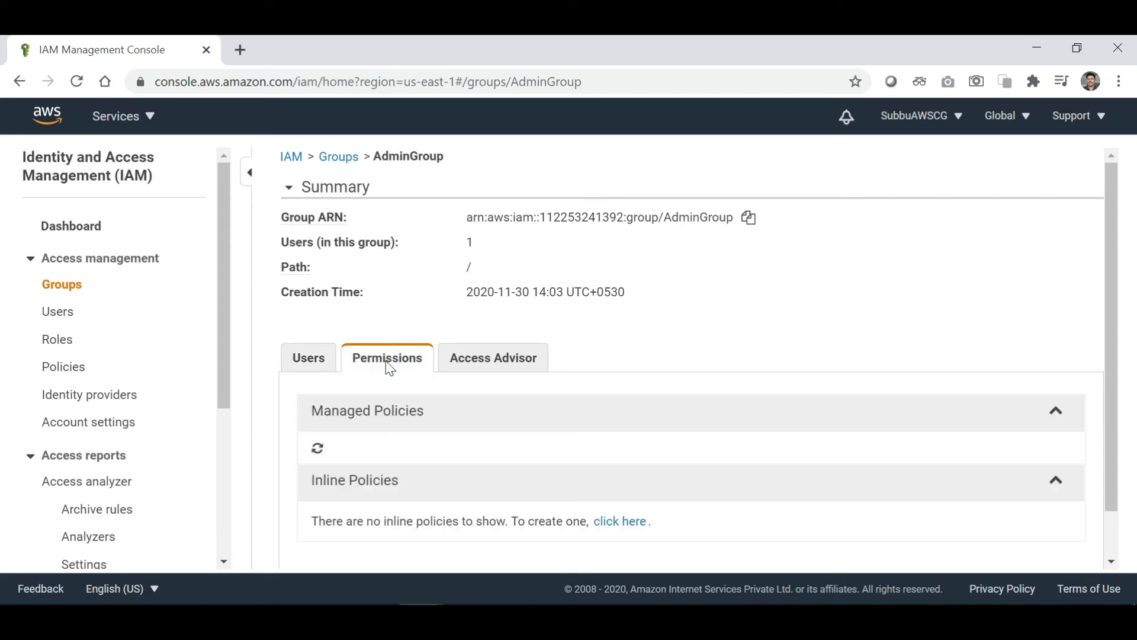
{"action": "scroll", "coordinate": [492, 466], "scroll_direction": "down", "scroll_amount": 2}
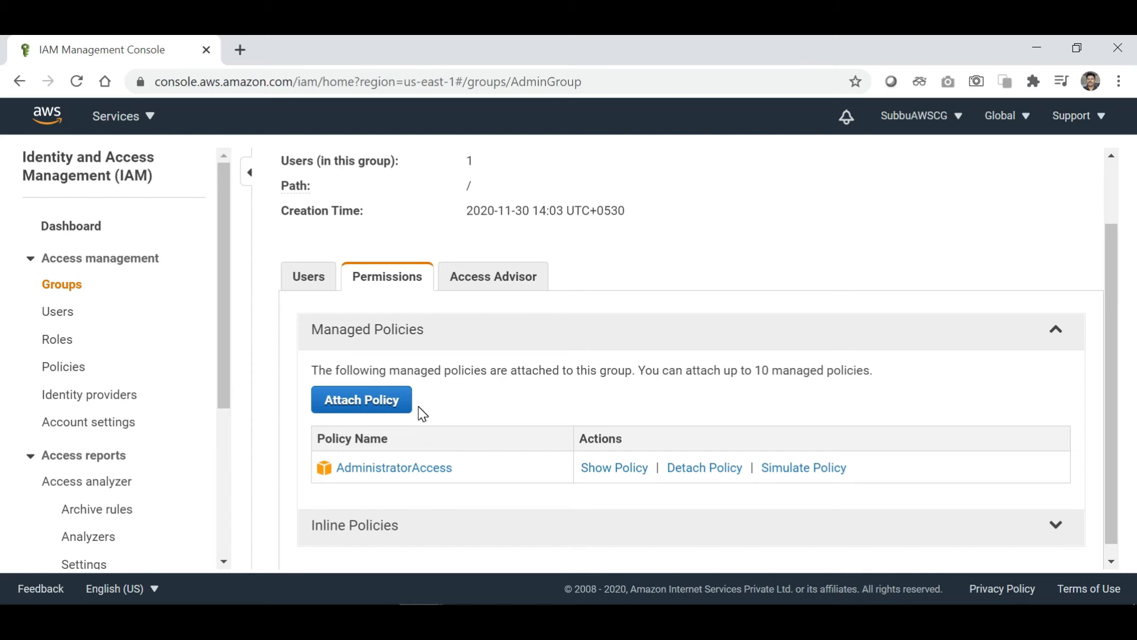
{"action": "scroll", "coordinate": [497, 400], "scroll_direction": "up", "scroll_amount": 2}
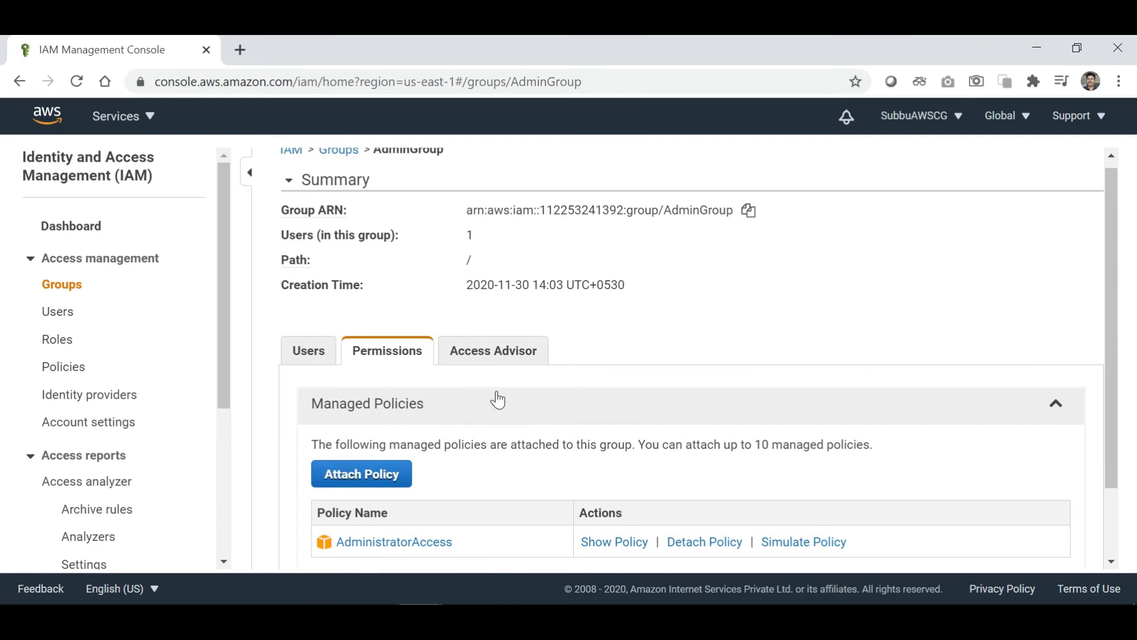
Scroll through AdminGroup's Access Advisor, listing 238 services granted through AdministratorAccess.
{"action": "left_click", "coordinate": [507, 361]}
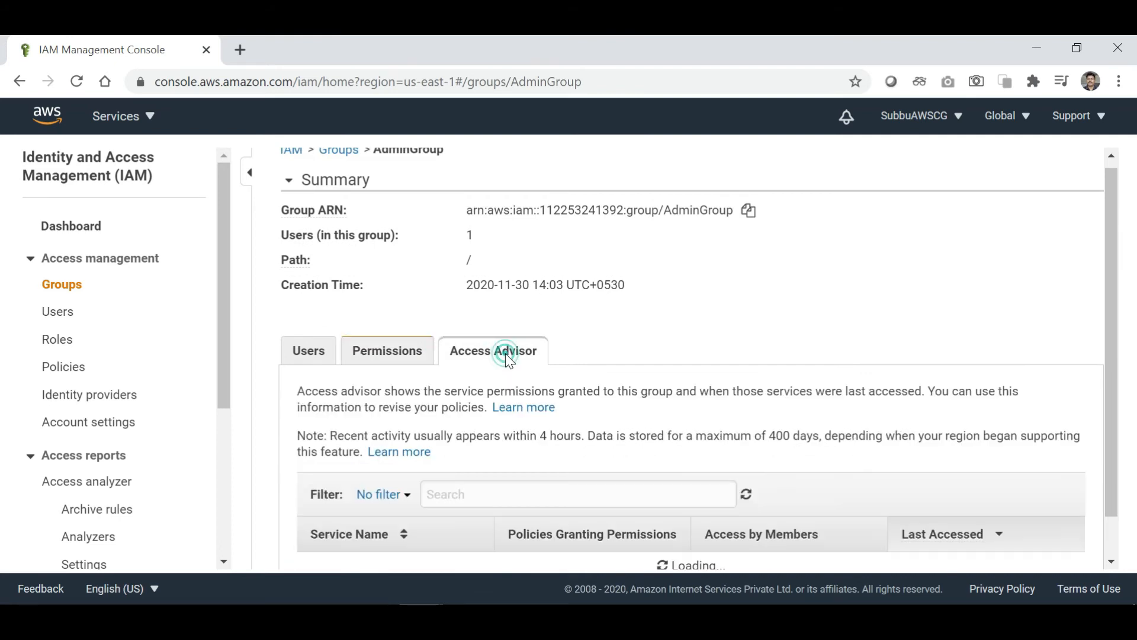
{"action": "scroll", "coordinate": [540, 456], "scroll_direction": "down", "scroll_amount": 1}
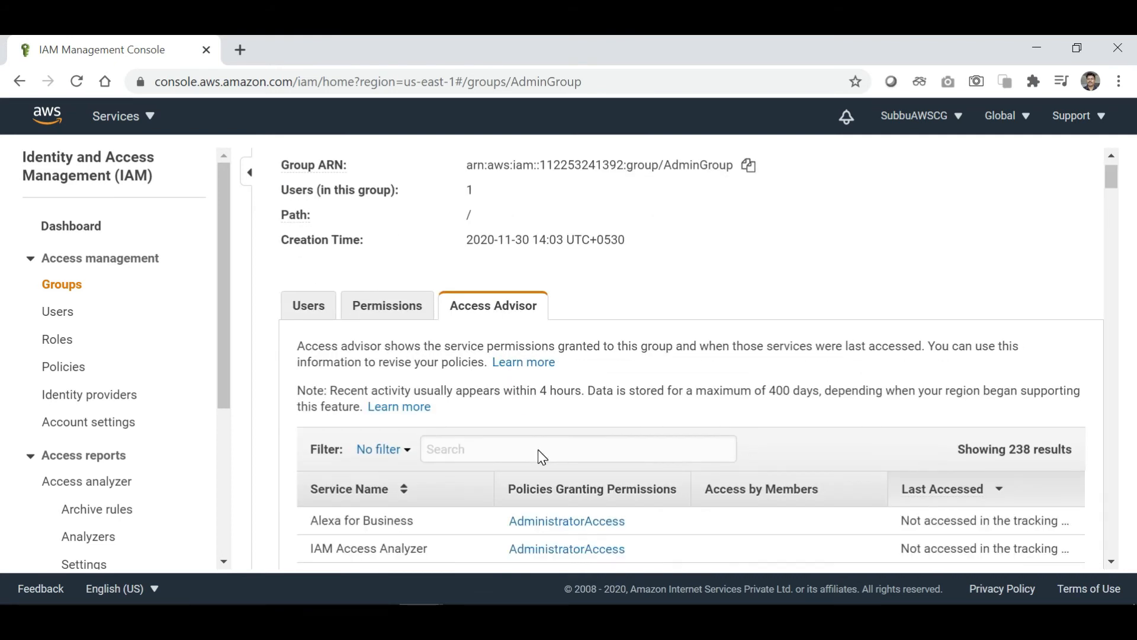
{"action": "scroll", "coordinate": [538, 449], "scroll_direction": "down", "scroll_amount": 2}
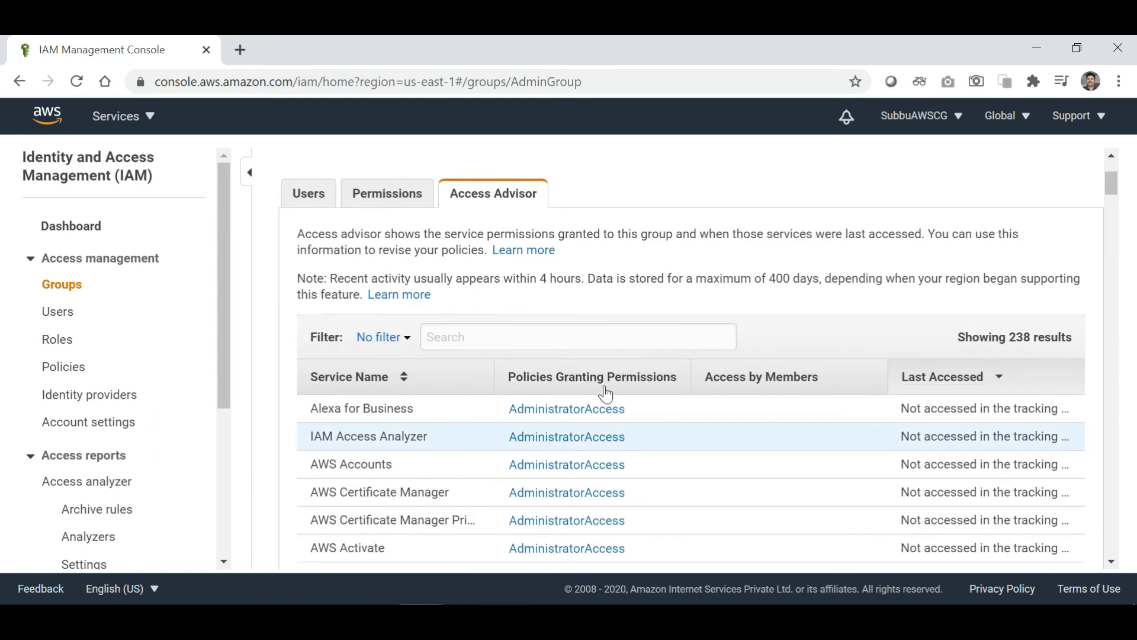
{"action": "scroll", "coordinate": [618, 373], "scroll_direction": "down", "scroll_amount": 1}
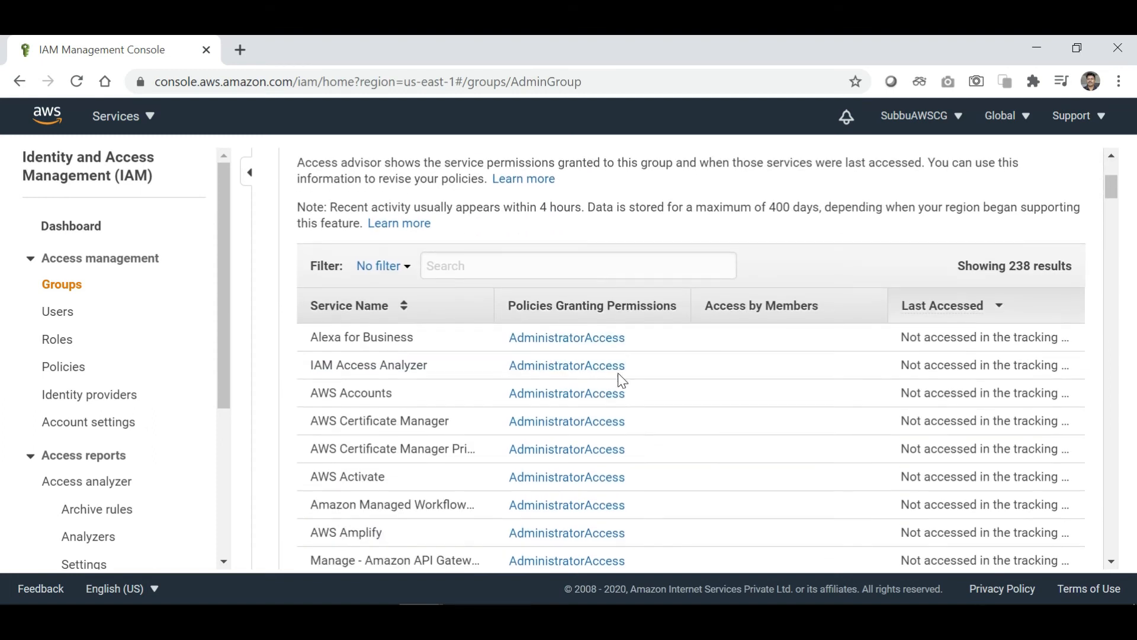
{"action": "scroll", "coordinate": [619, 381], "scroll_direction": "up", "scroll_amount": 2}
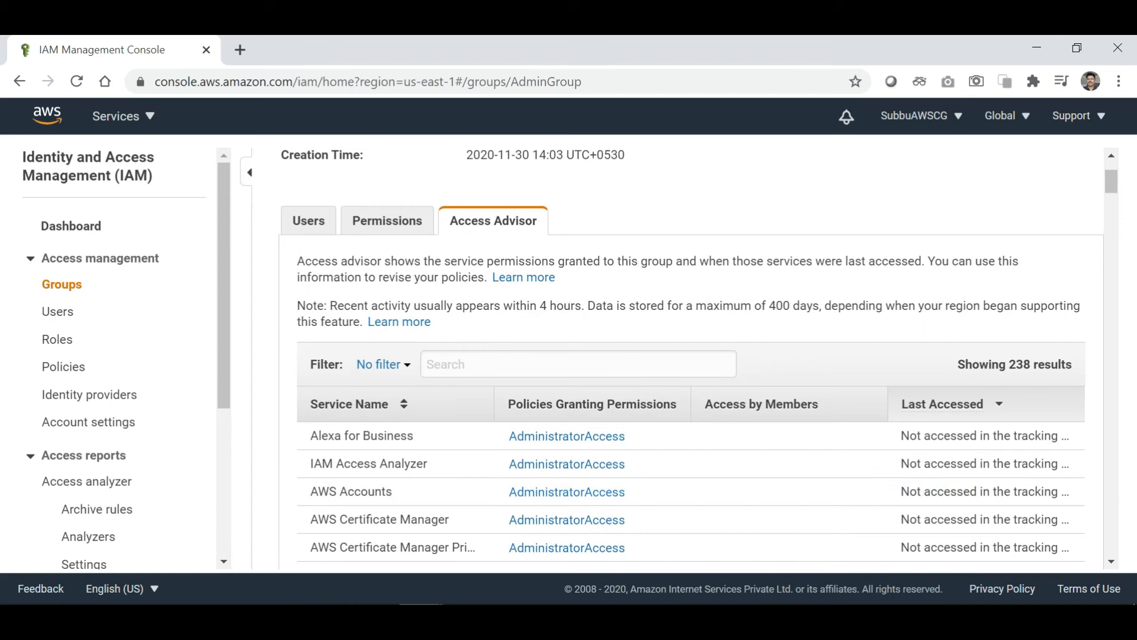
{"action": "scroll", "coordinate": [618, 381], "scroll_direction": "up", "scroll_amount": 1}
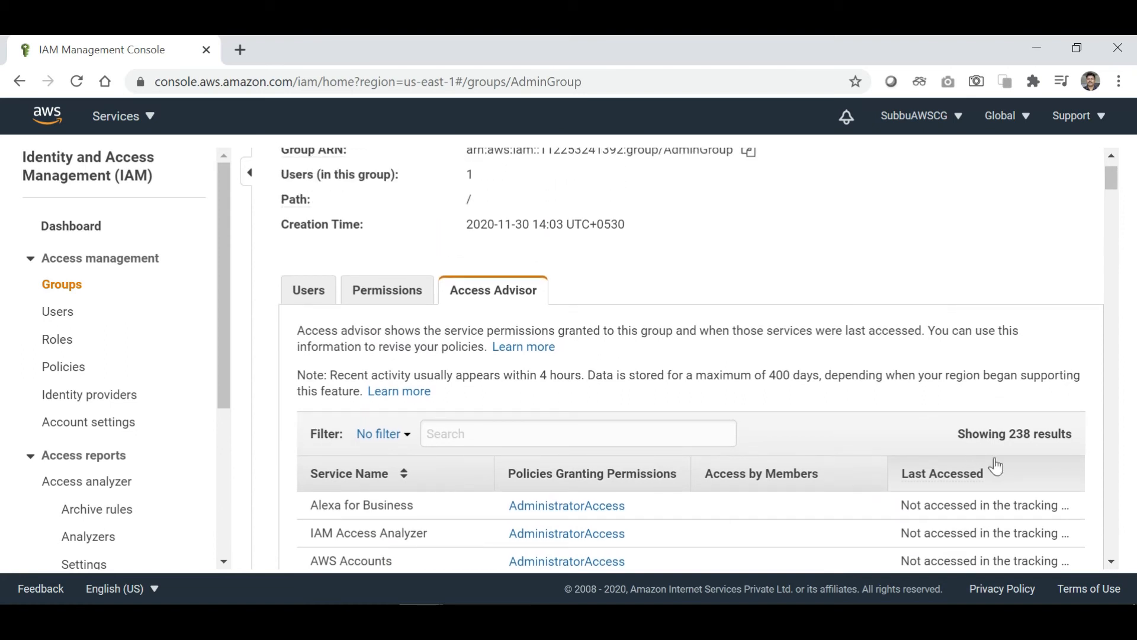
{"action": "scroll", "coordinate": [1024, 448], "scroll_direction": "down", "scroll_amount": 1}
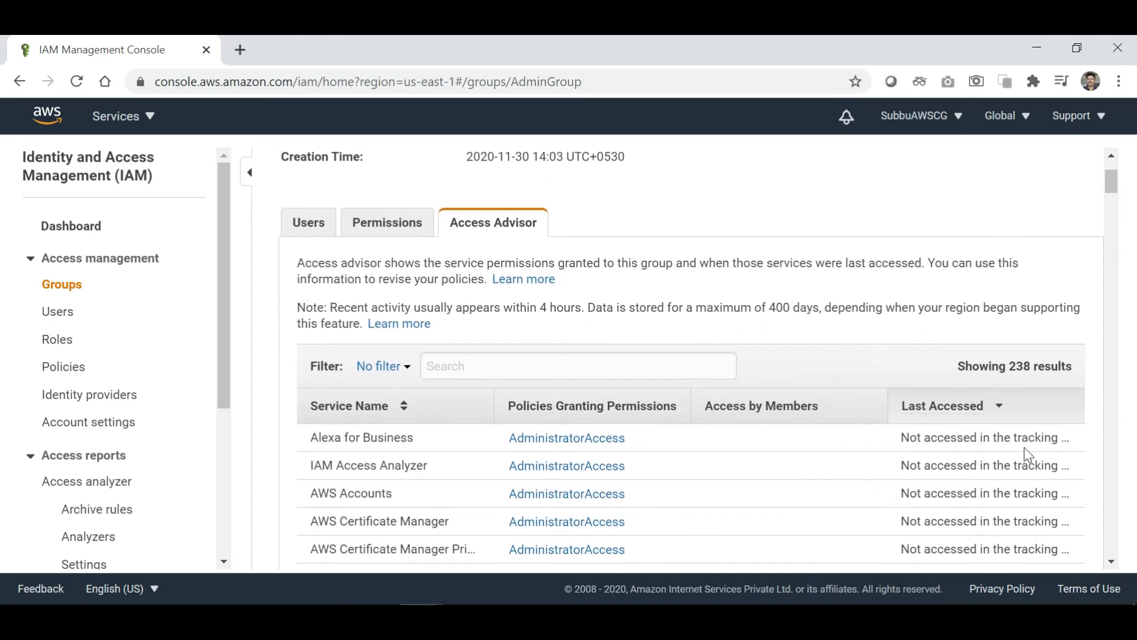
{"action": "scroll", "coordinate": [1026, 448], "scroll_direction": "down", "scroll_amount": 1}
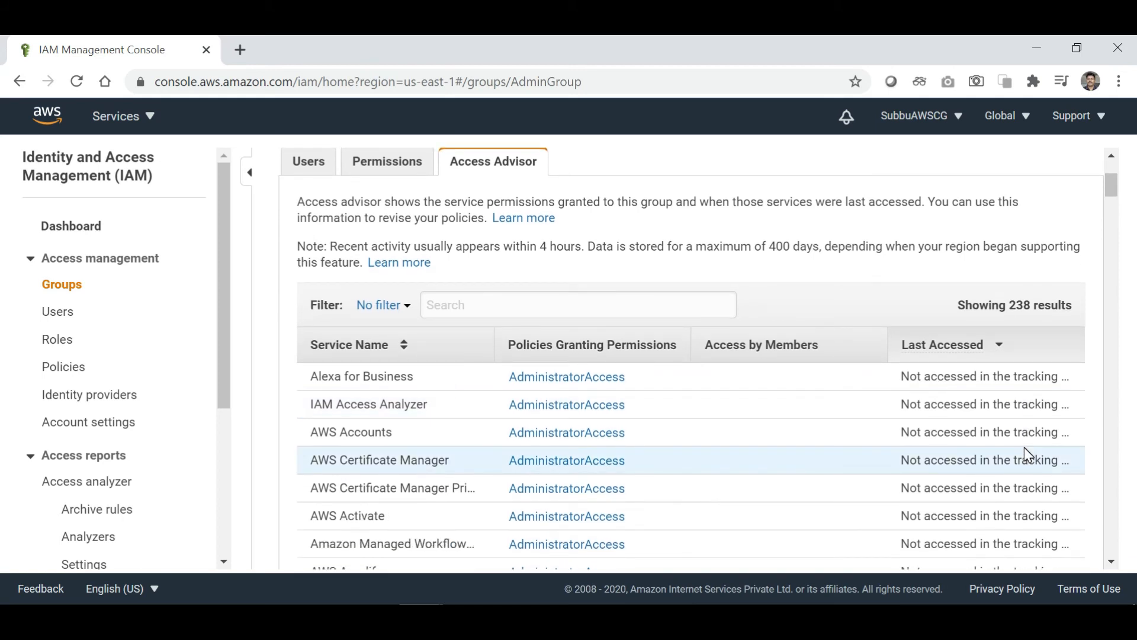
{"action": "scroll", "coordinate": [1025, 448], "scroll_direction": "down", "scroll_amount": 3}
{"action": "scroll", "coordinate": [1025, 448], "scroll_direction": "down", "scroll_amount": 2}
{"action": "scroll", "coordinate": [1025, 447], "scroll_direction": "up", "scroll_amount": 4}
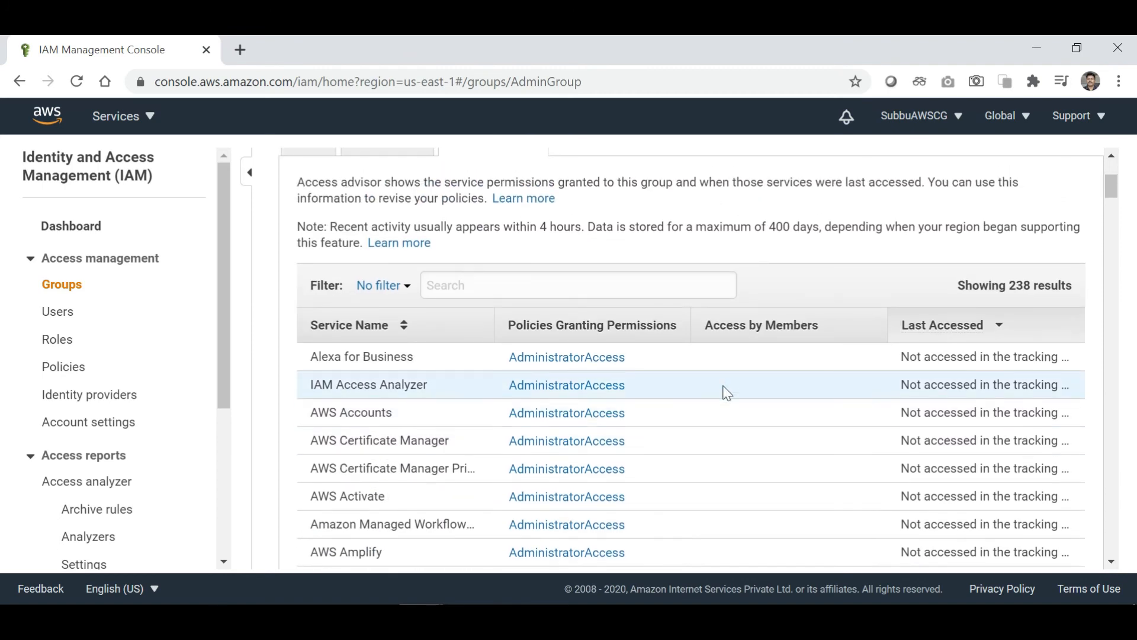
{"action": "scroll", "coordinate": [739, 476], "scroll_direction": "down", "scroll_amount": 5}
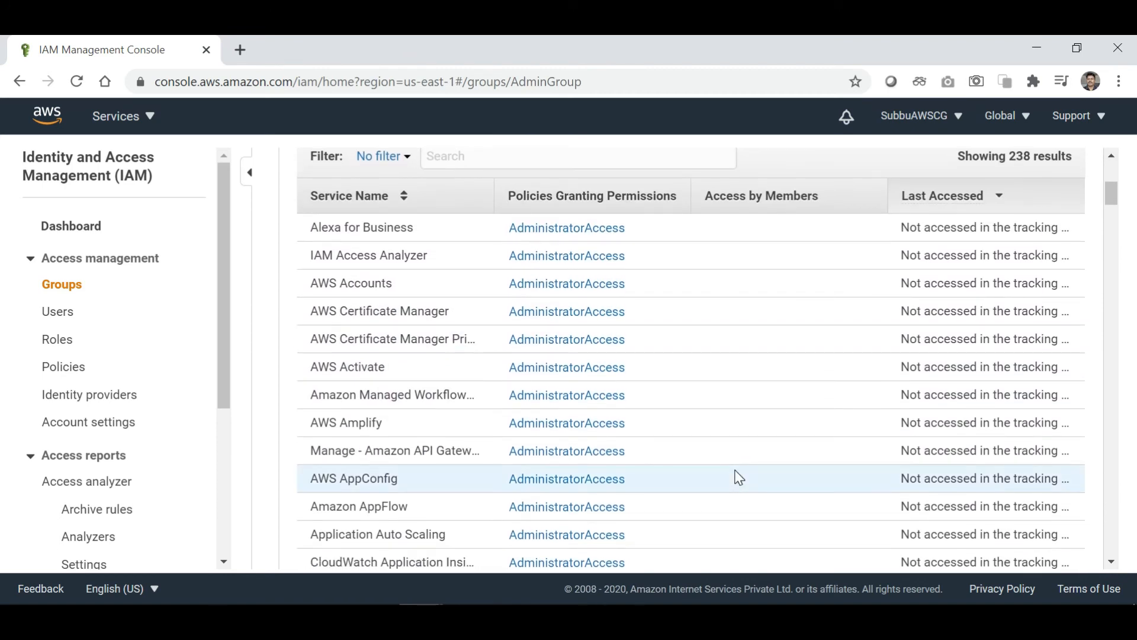
{"action": "scroll", "coordinate": [738, 477], "scroll_direction": "down", "scroll_amount": 12}
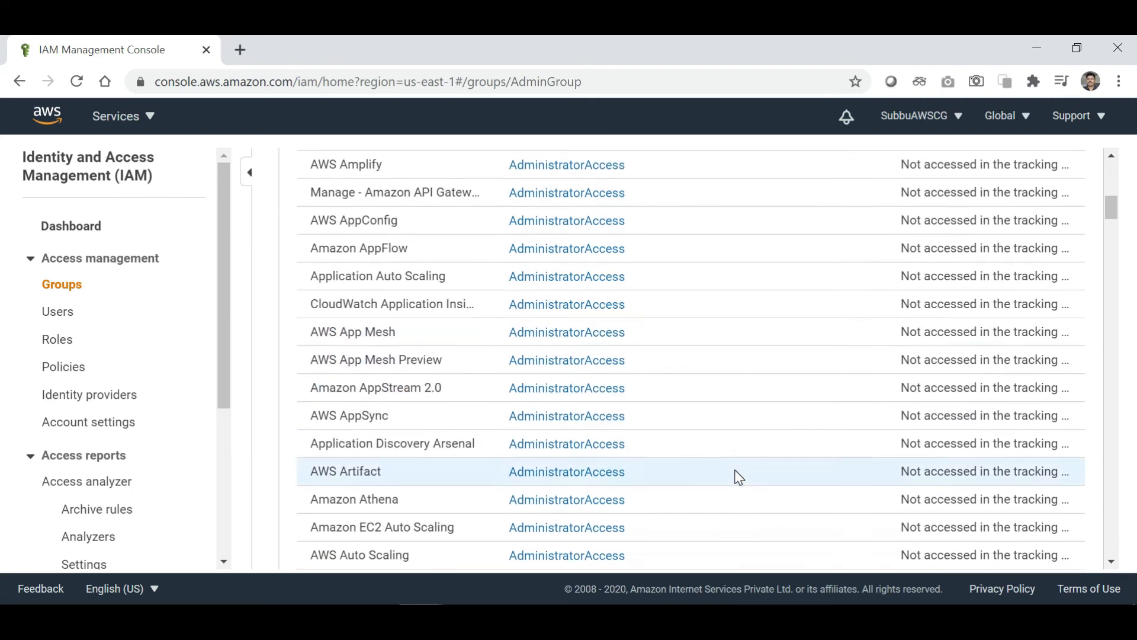
{"action": "scroll", "coordinate": [739, 477], "scroll_direction": "down", "scroll_amount": 20}
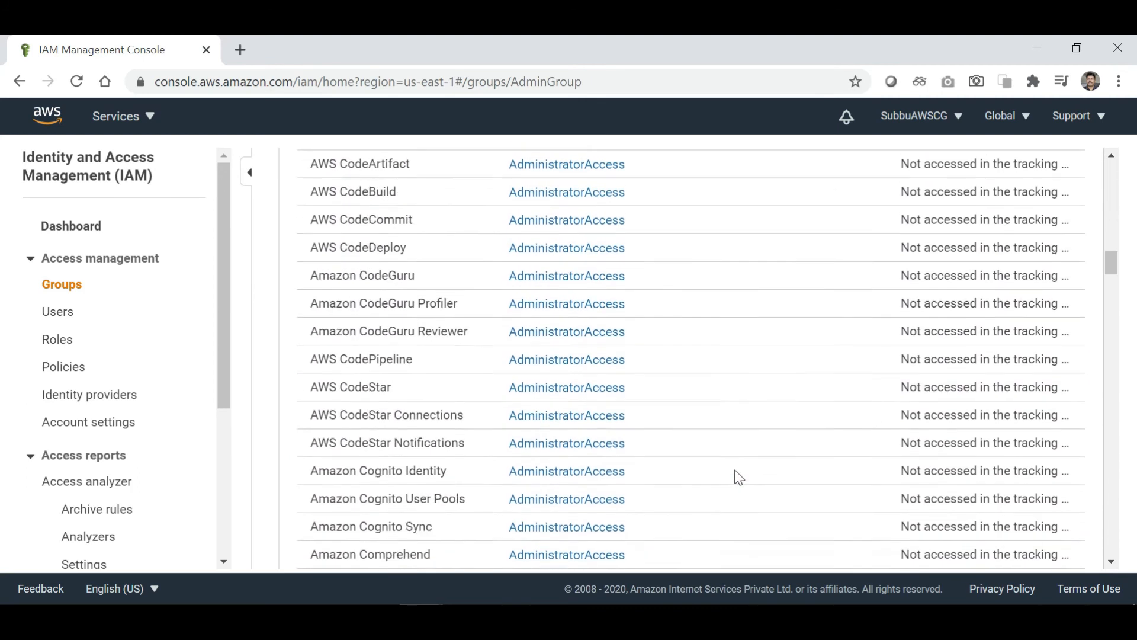
{"action": "scroll", "coordinate": [739, 477], "scroll_direction": "down", "scroll_amount": 4}
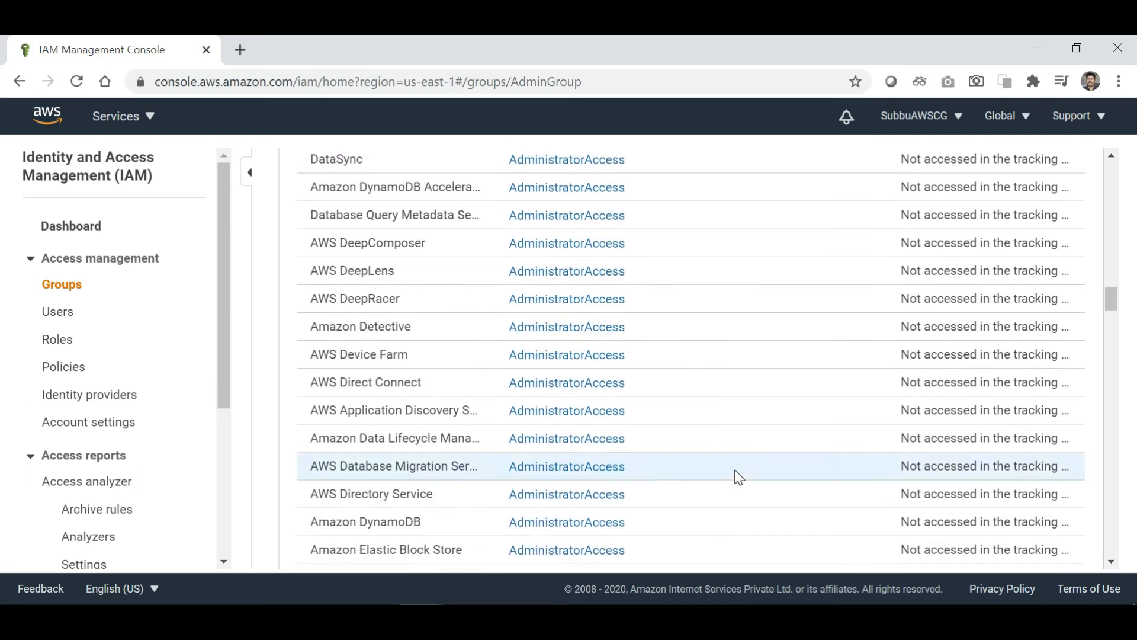
{"action": "scroll", "coordinate": [739, 477], "scroll_direction": "up", "scroll_amount": 18}
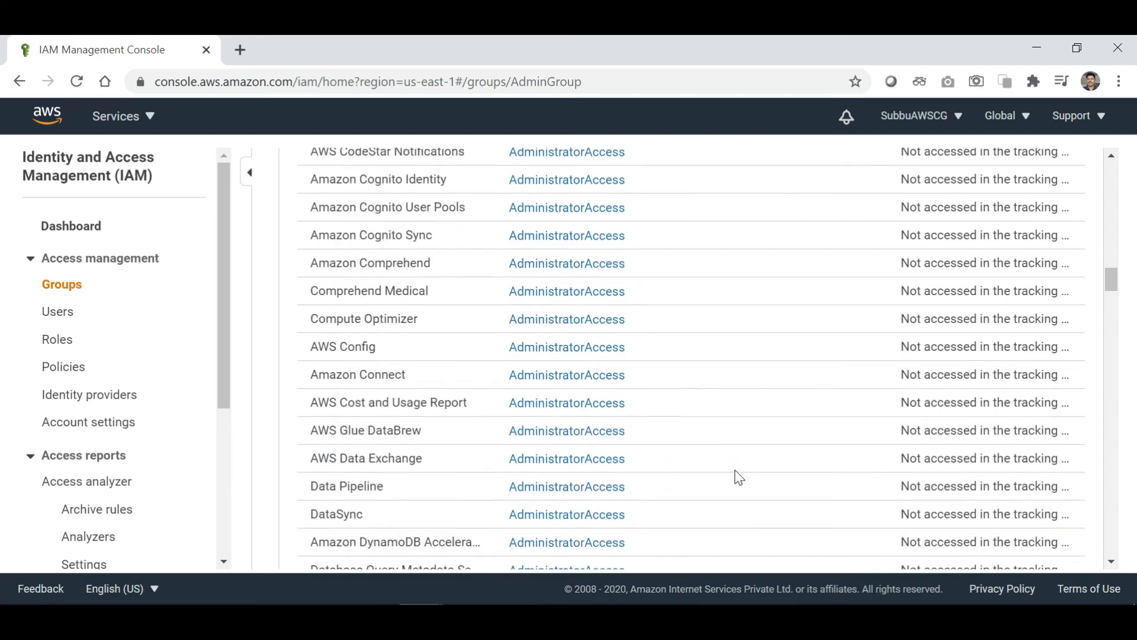
{"action": "scroll", "coordinate": [738, 477], "scroll_direction": "up", "scroll_amount": 10}
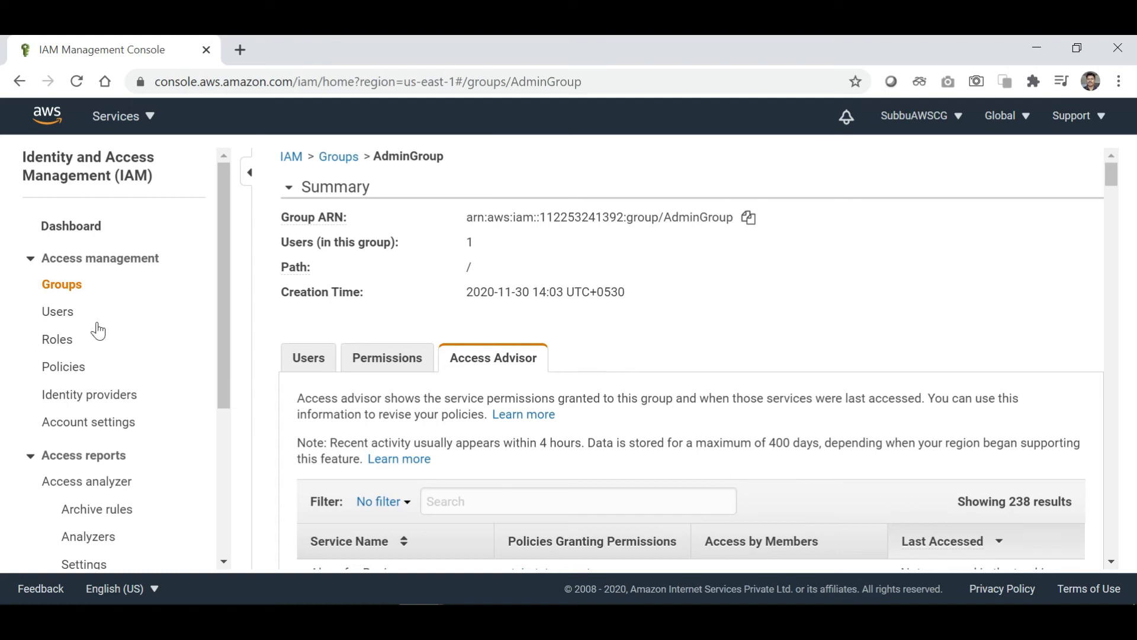
Open AdminUser from the Users list and review its two applied policies.
{"action": "left_click", "coordinate": [59, 312]}
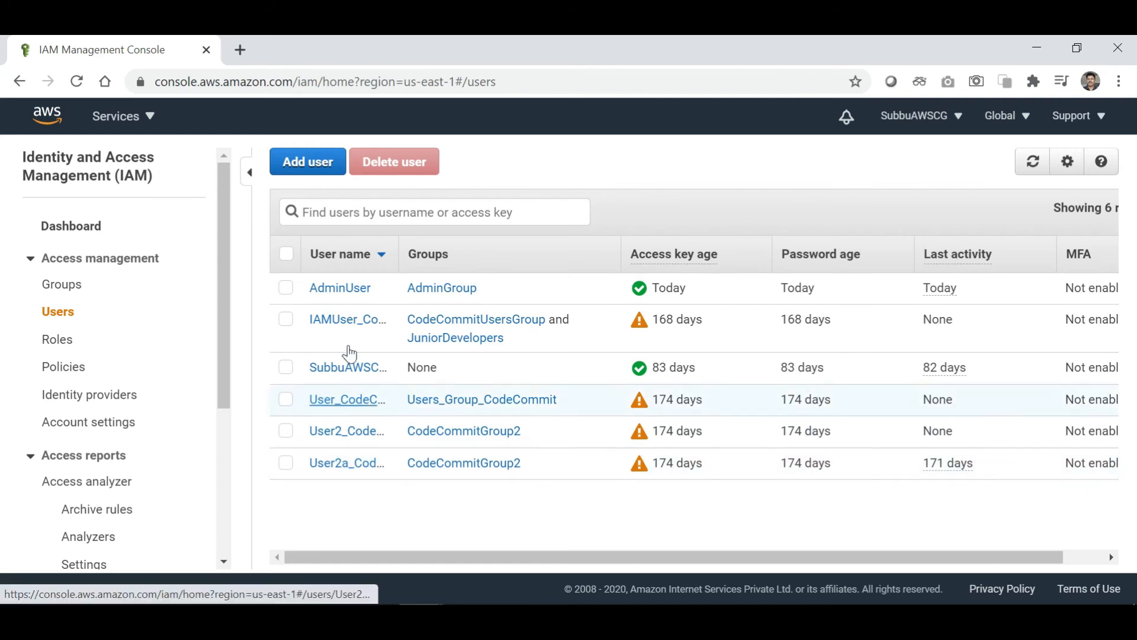
{"action": "left_click", "coordinate": [341, 289]}
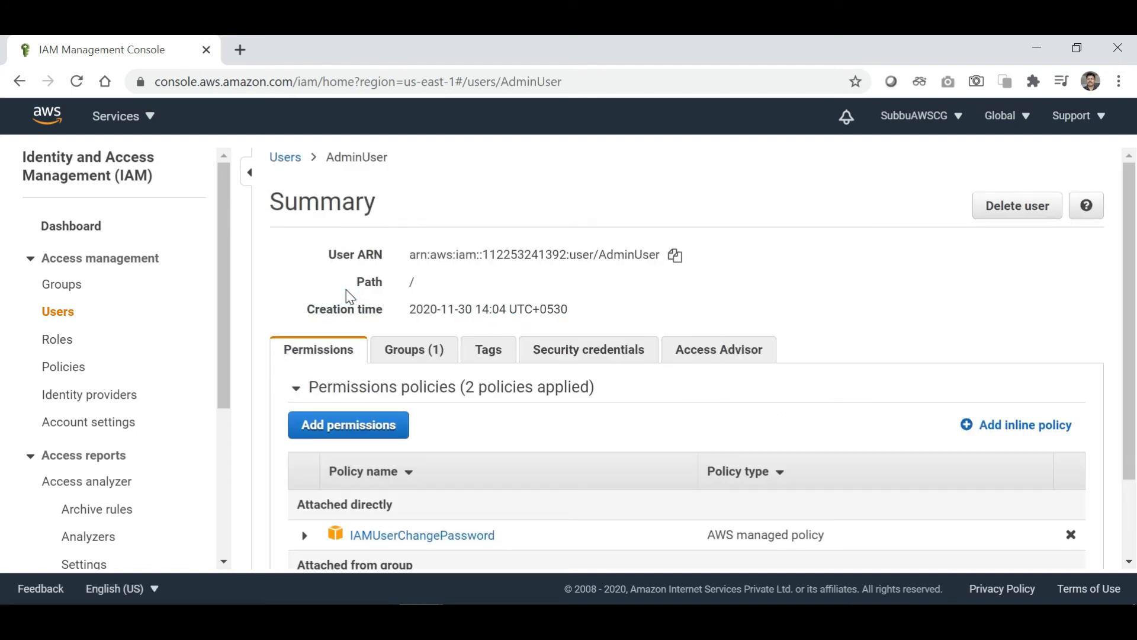
{"action": "scroll", "coordinate": [522, 511], "scroll_direction": "down", "scroll_amount": 2}
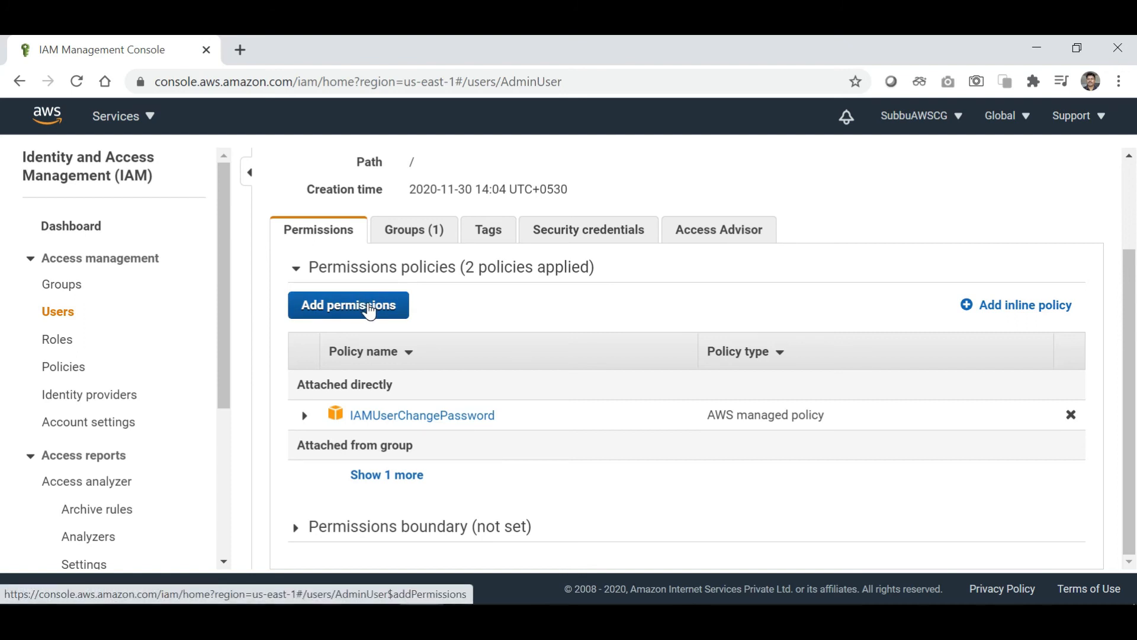
{"action": "scroll", "coordinate": [500, 317], "scroll_direction": "up", "scroll_amount": 1}
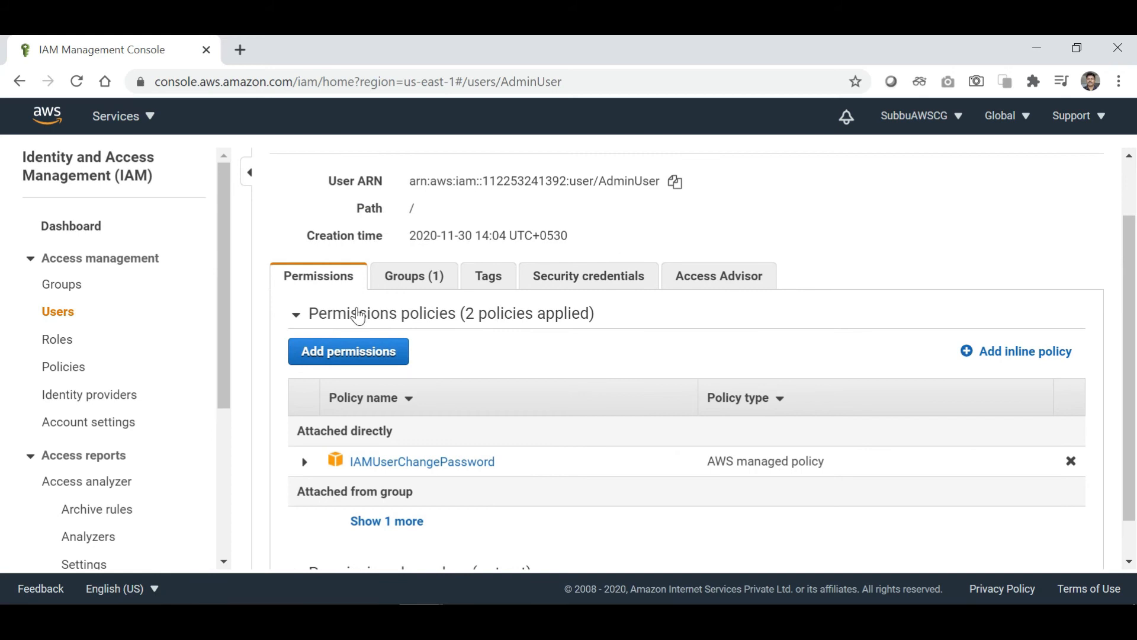
{"action": "scroll", "coordinate": [464, 363], "scroll_direction": "up", "scroll_amount": 1}
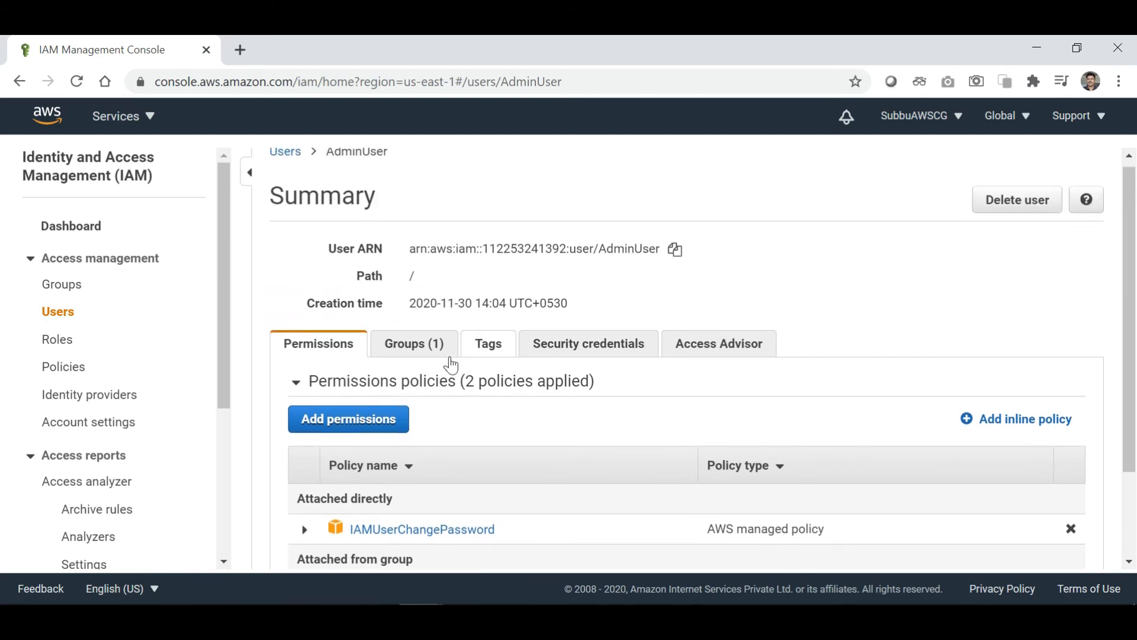
Check AdminUser's Groups and Tags tabs, then view its Security credentials.
{"action": "left_click", "coordinate": [414, 353]}
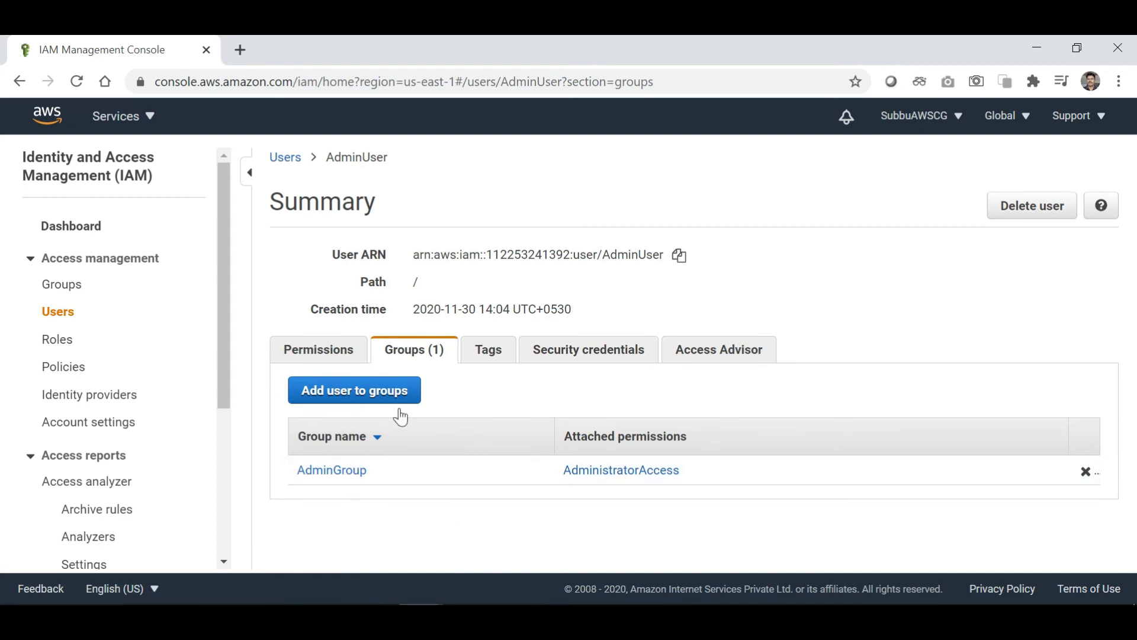
{"action": "left_click", "coordinate": [488, 354]}
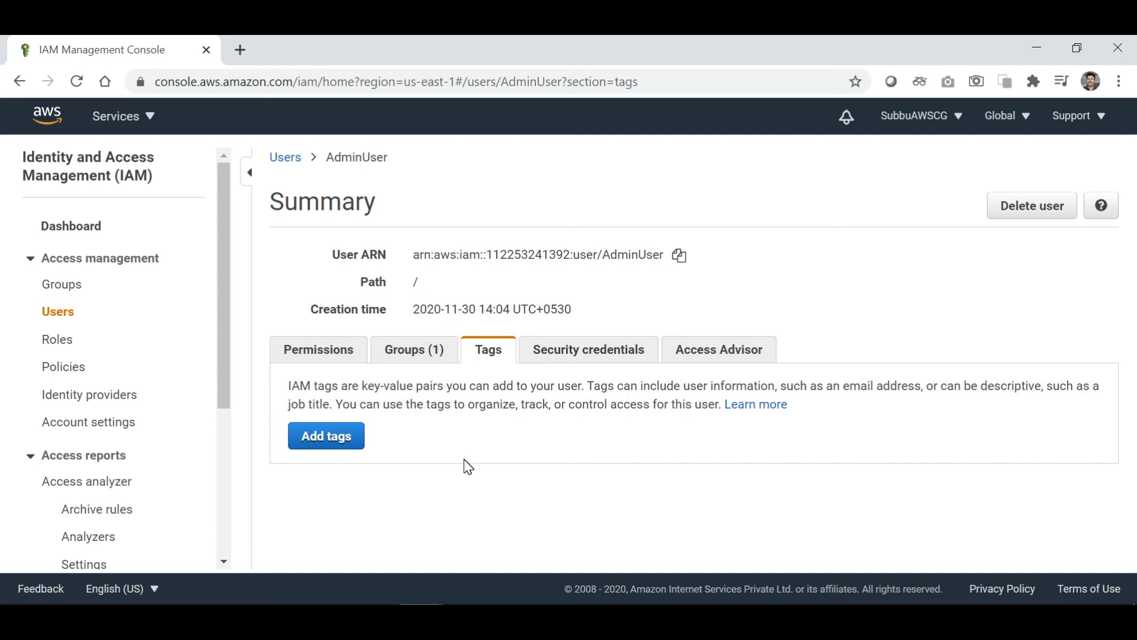
{"action": "left_click", "coordinate": [606, 353]}
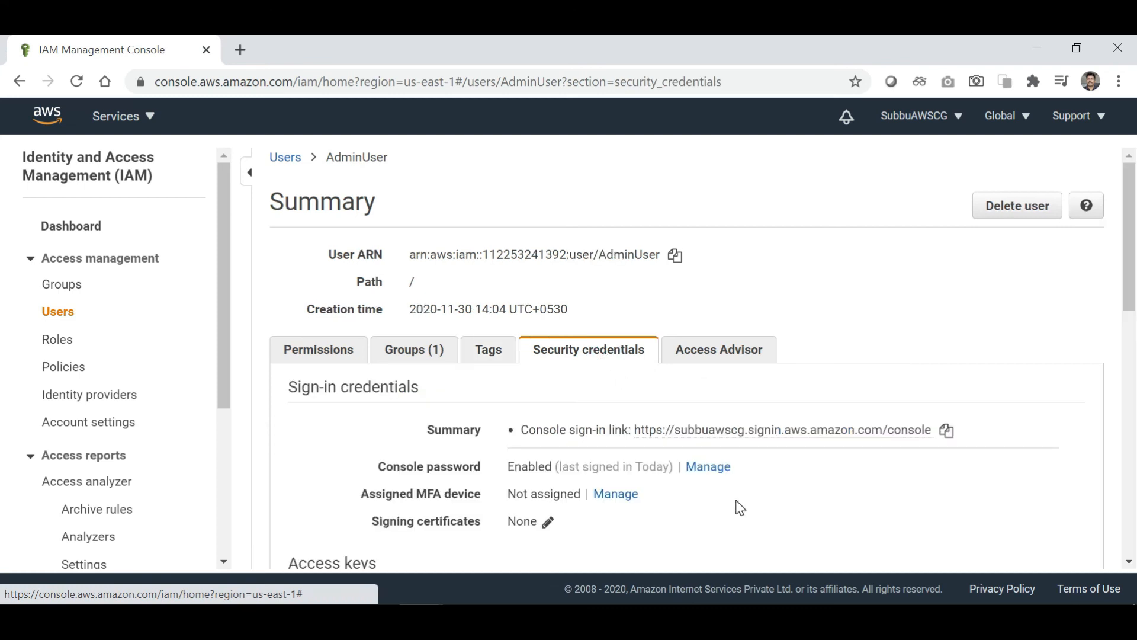
{"action": "scroll", "coordinate": [741, 508], "scroll_direction": "down", "scroll_amount": 1}
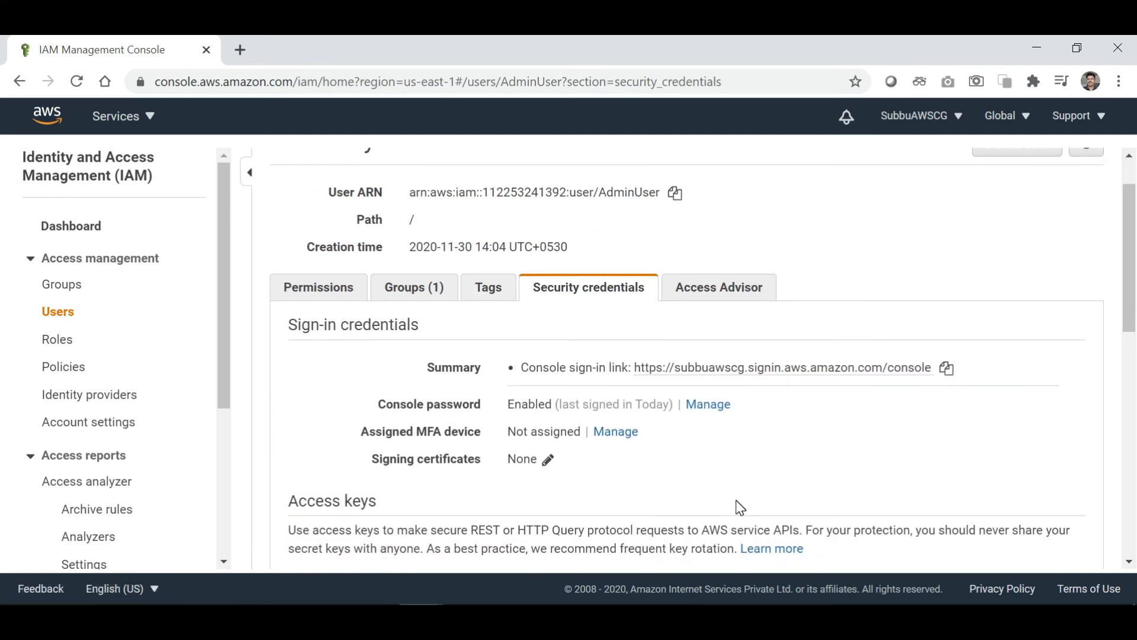
{"action": "scroll", "coordinate": [736, 500], "scroll_direction": "down", "scroll_amount": 3}
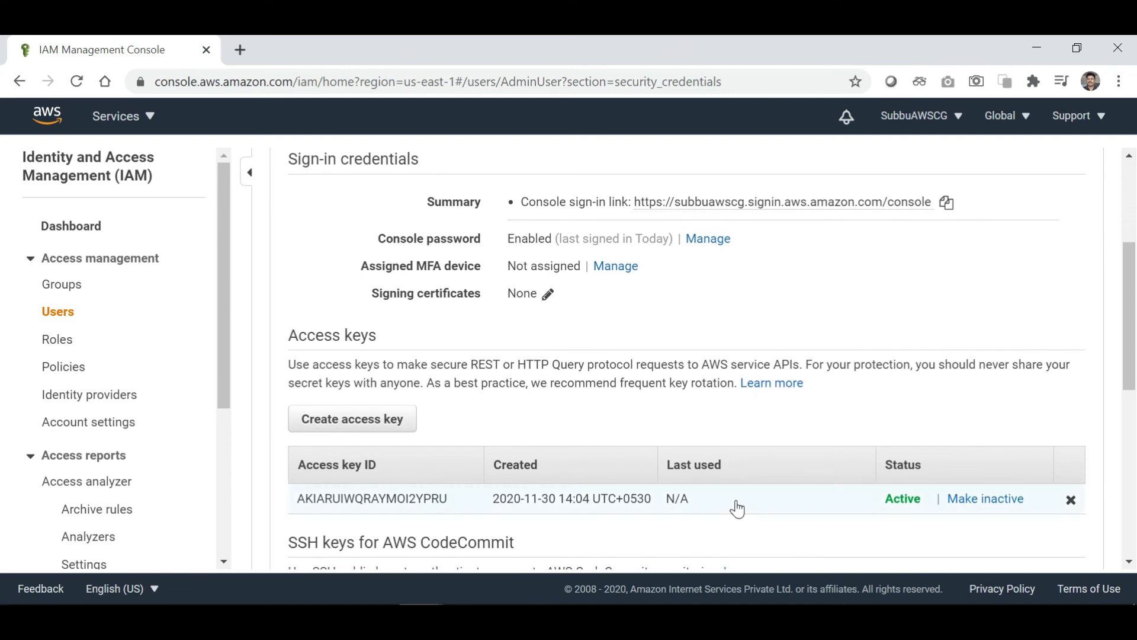
{"action": "scroll", "coordinate": [705, 436], "scroll_direction": "down", "scroll_amount": 2}
{"action": "scroll", "coordinate": [706, 437], "scroll_direction": "down", "scroll_amount": 1}
{"action": "scroll", "coordinate": [706, 437], "scroll_direction": "down", "scroll_amount": 1}
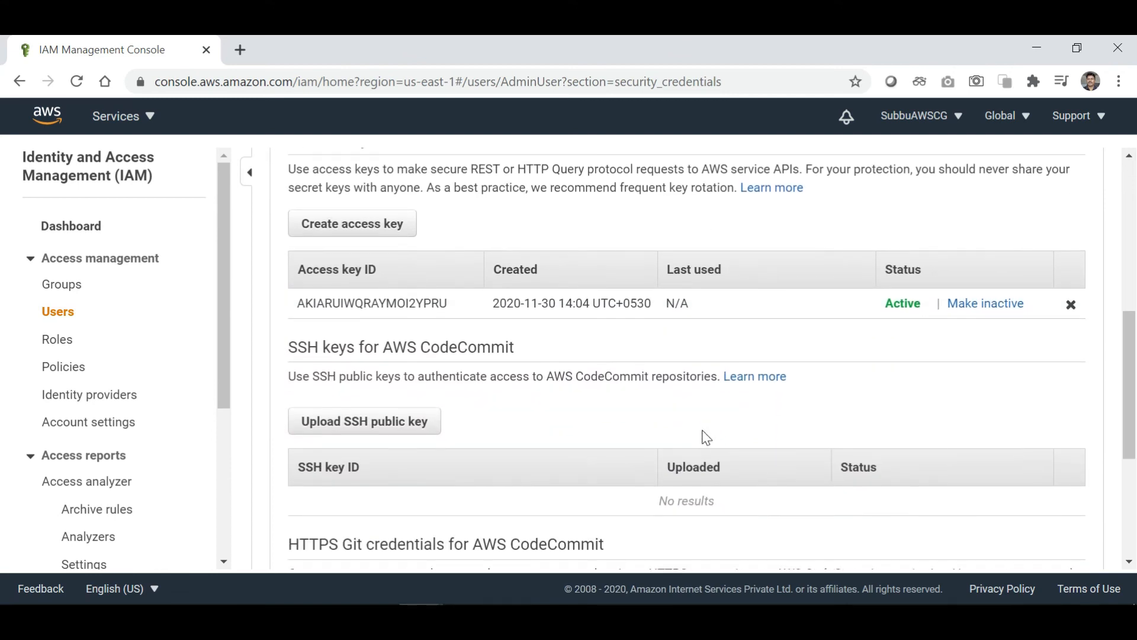
{"action": "scroll", "coordinate": [706, 437], "scroll_direction": "down", "scroll_amount": 1}
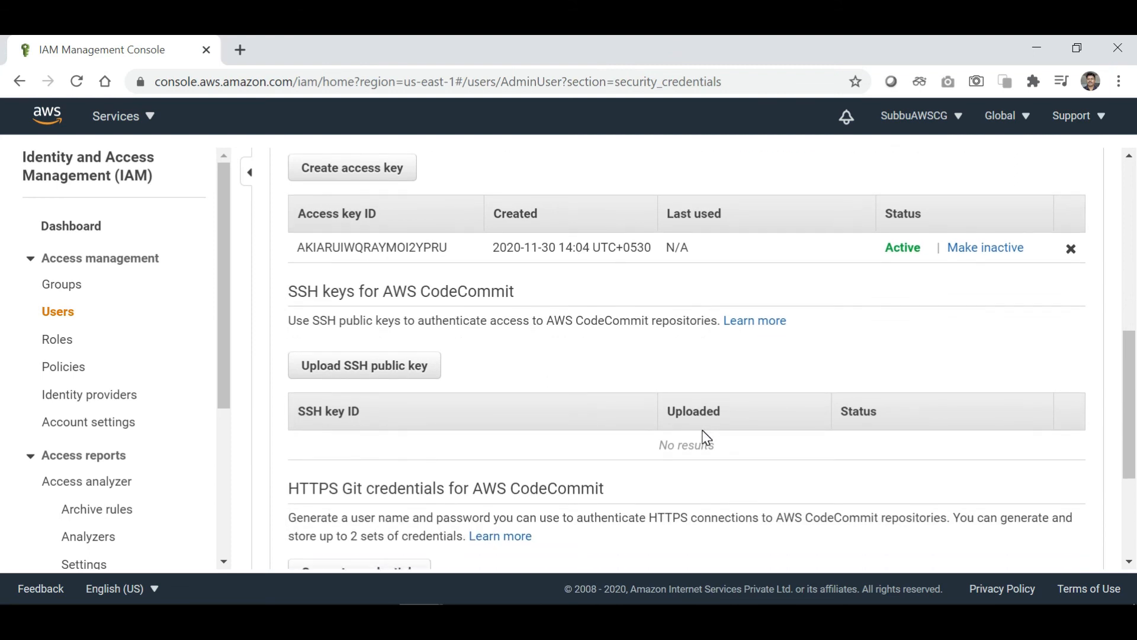
{"action": "scroll", "coordinate": [707, 438], "scroll_direction": "down", "scroll_amount": 1}
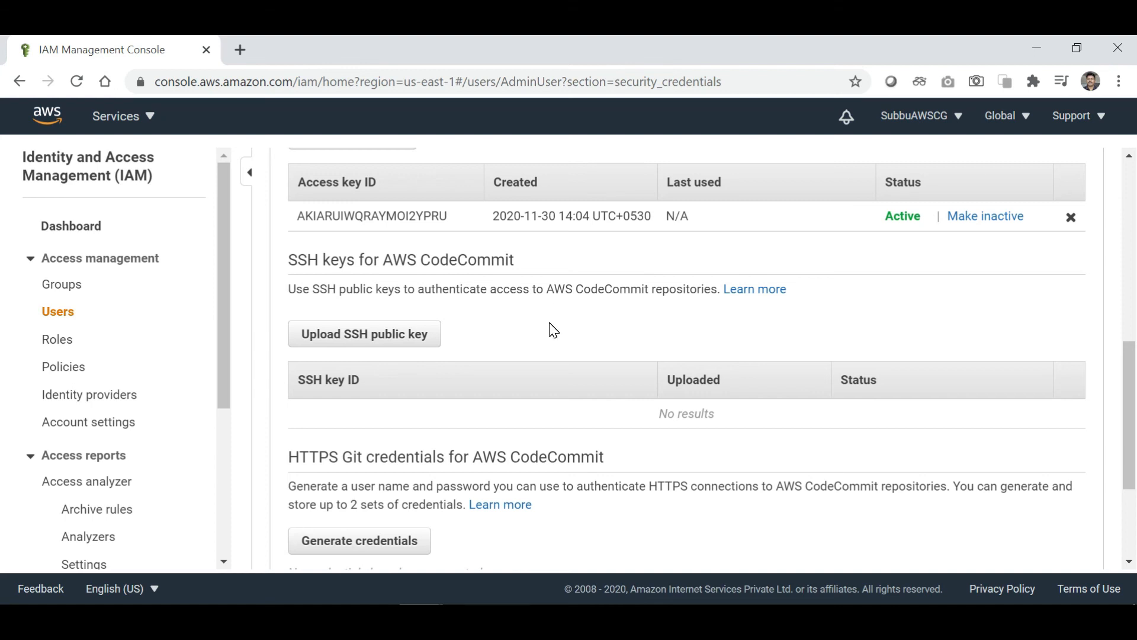
{"action": "scroll", "coordinate": [551, 329], "scroll_direction": "down", "scroll_amount": 1}
{"action": "scroll", "coordinate": [551, 329], "scroll_direction": "down", "scroll_amount": 1}
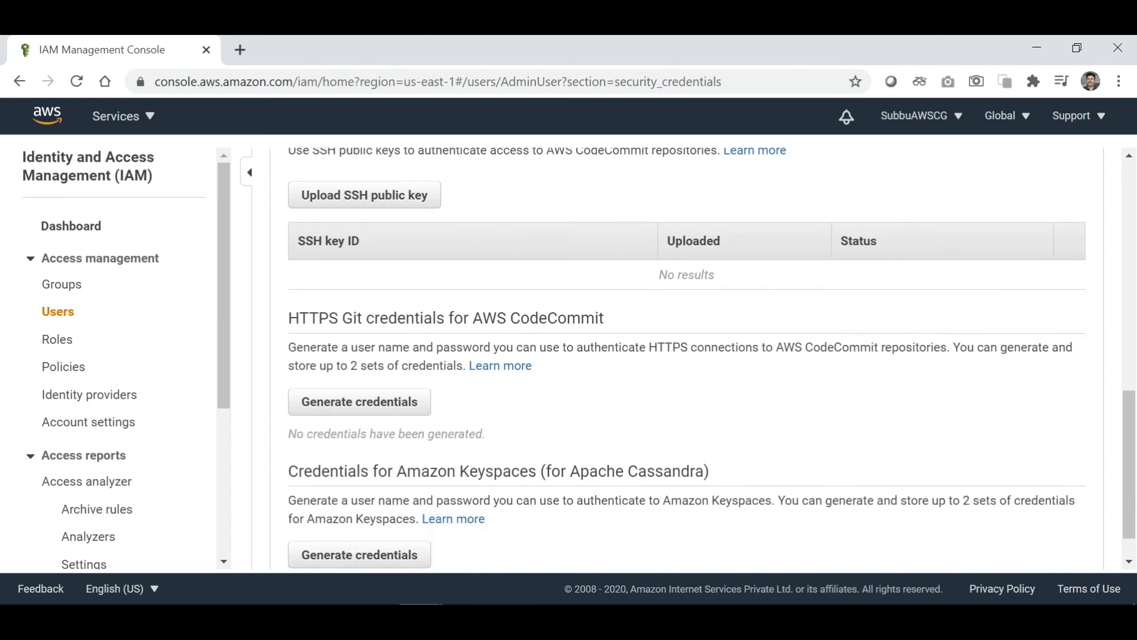
{"action": "scroll", "coordinate": [551, 329], "scroll_direction": "down", "scroll_amount": 1}
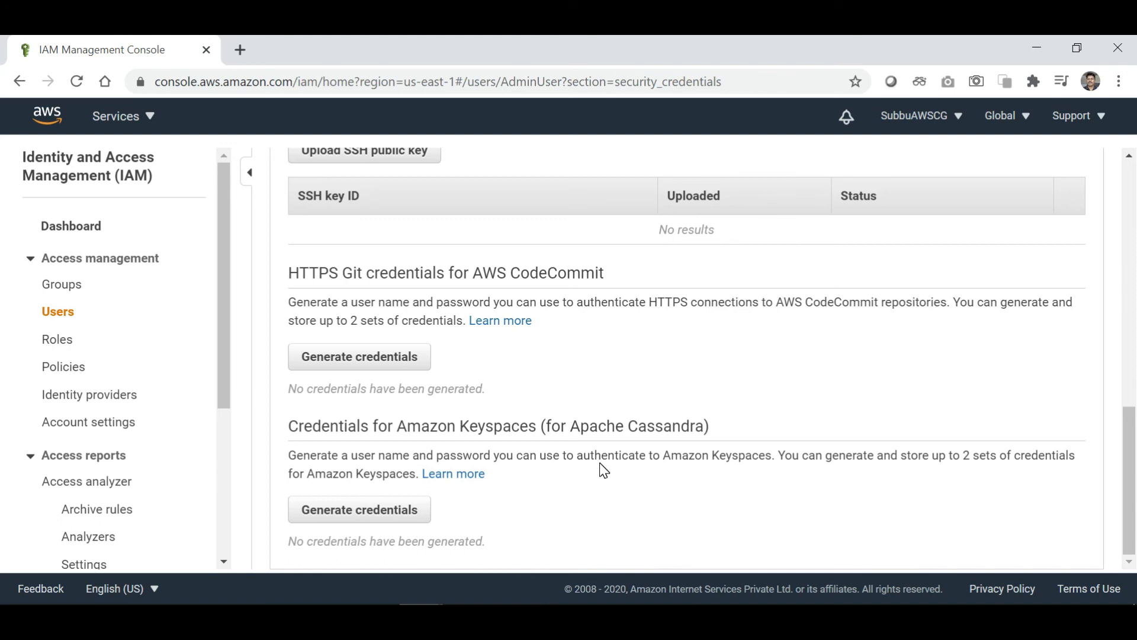
{"action": "scroll", "coordinate": [603, 470], "scroll_direction": "up", "scroll_amount": 10}
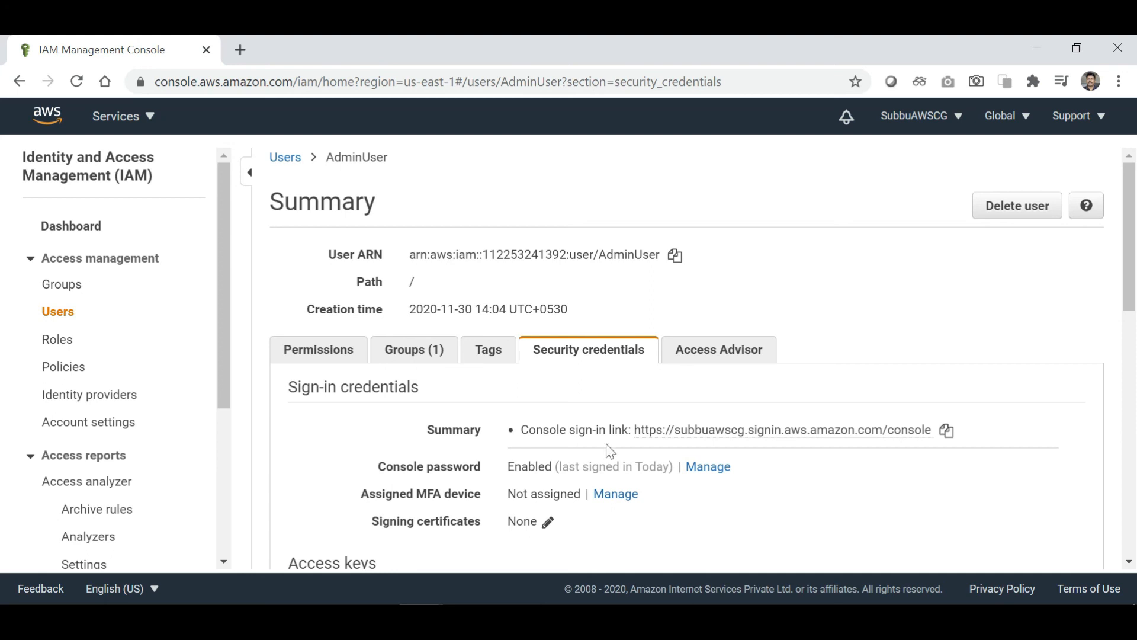
Review AdminUser's Access Advisor with 238 services, then go back through Users to the IAM dashboard.
{"action": "left_click", "coordinate": [709, 358]}
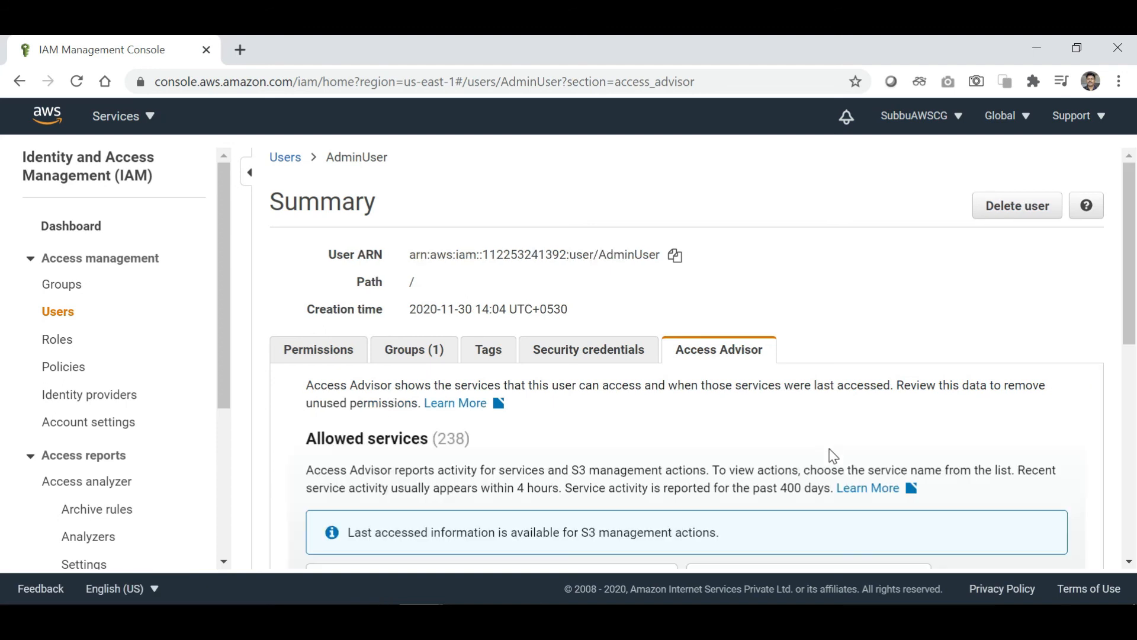
{"action": "scroll", "coordinate": [828, 449], "scroll_direction": "down", "scroll_amount": 3}
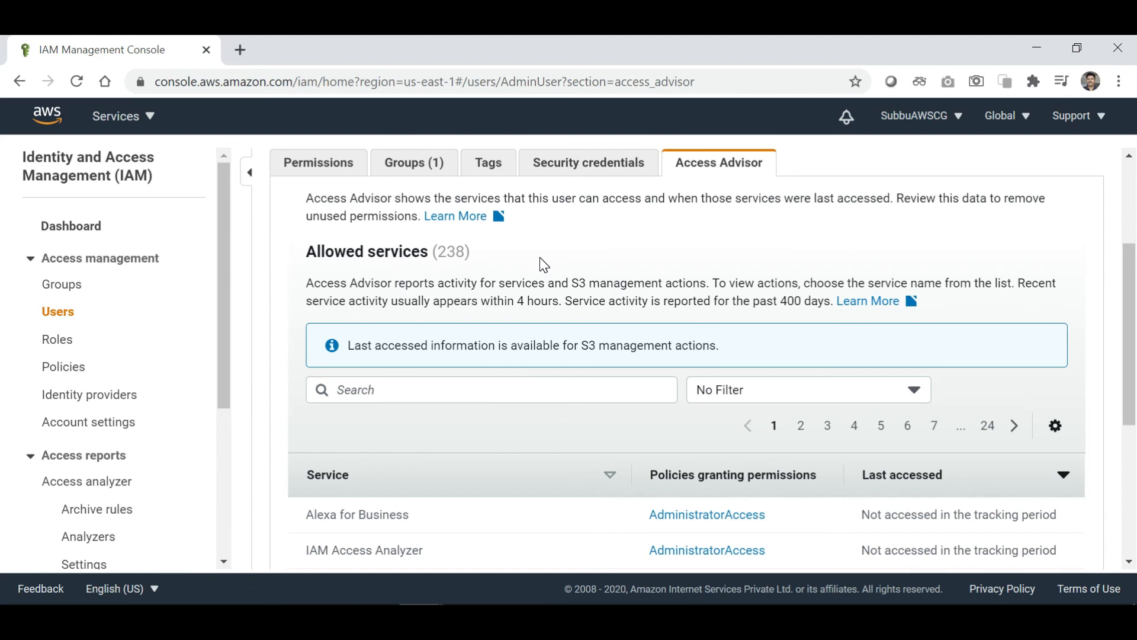
{"action": "scroll", "coordinate": [540, 261], "scroll_direction": "down", "scroll_amount": 2}
{"action": "scroll", "coordinate": [540, 260], "scroll_direction": "down", "scroll_amount": 3}
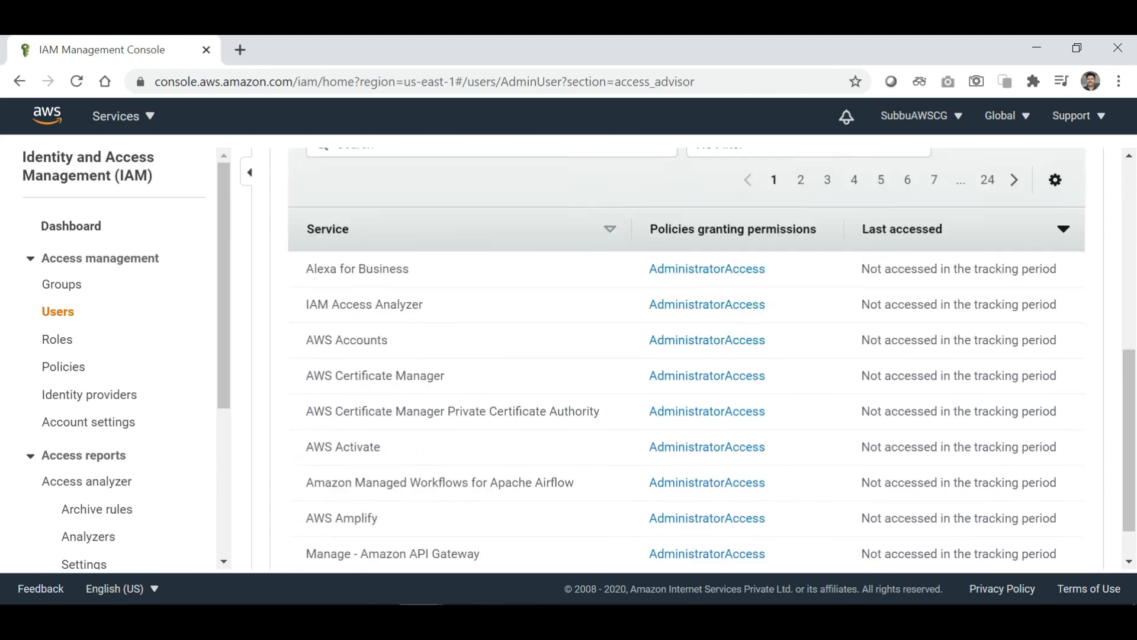
{"action": "scroll", "coordinate": [540, 261], "scroll_direction": "up", "scroll_amount": 5}
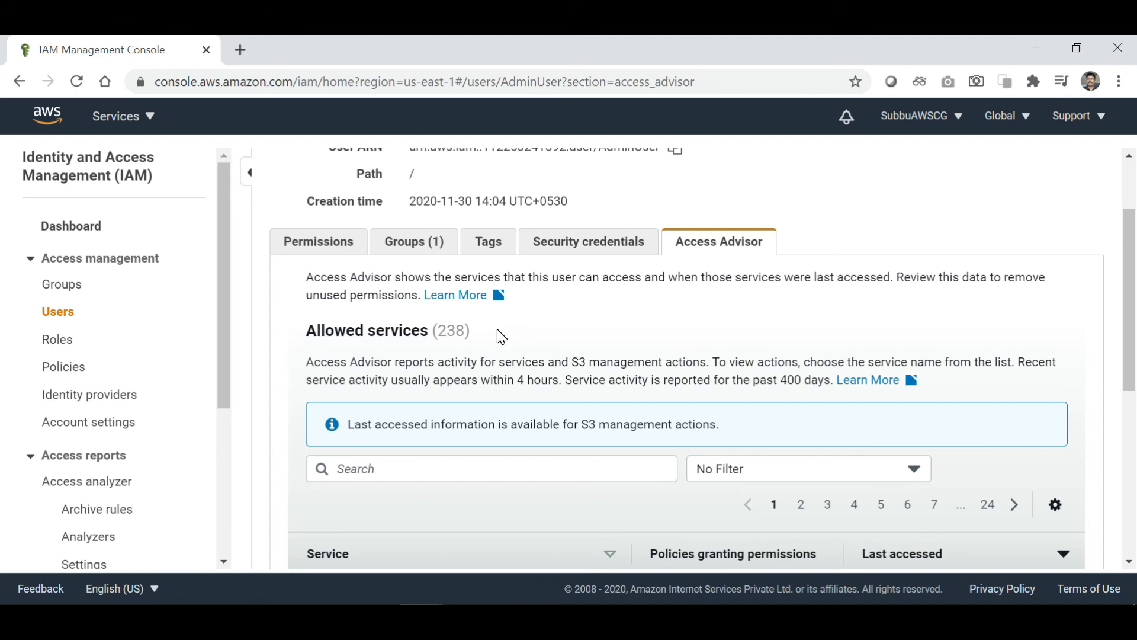
{"action": "scroll", "coordinate": [501, 337], "scroll_direction": "up", "scroll_amount": 2}
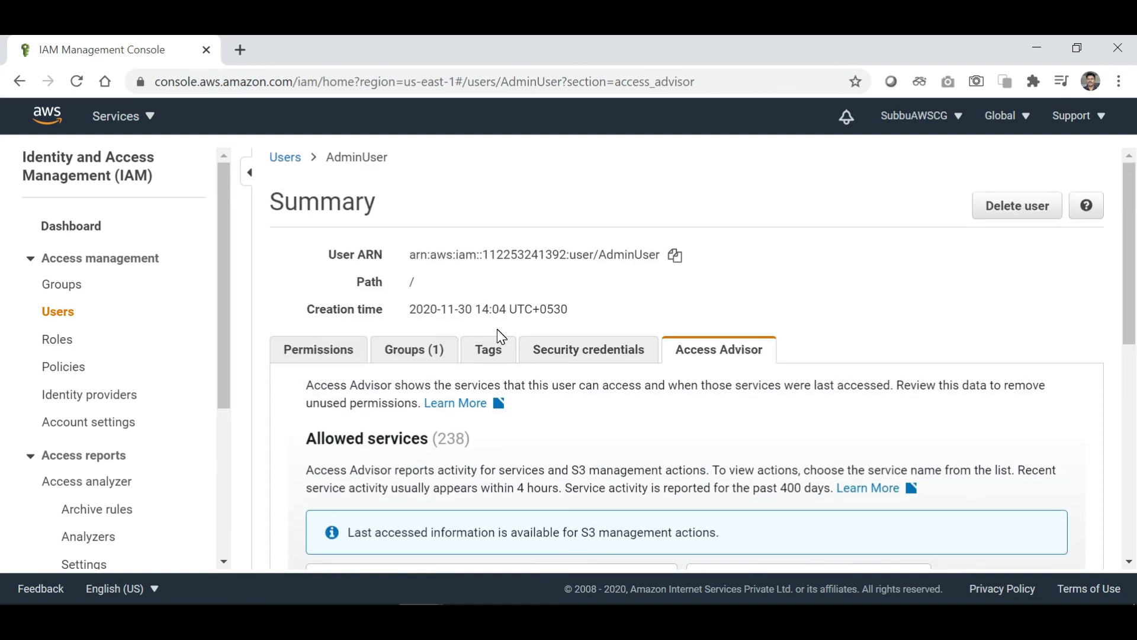
{"action": "left_click", "coordinate": [283, 157]}
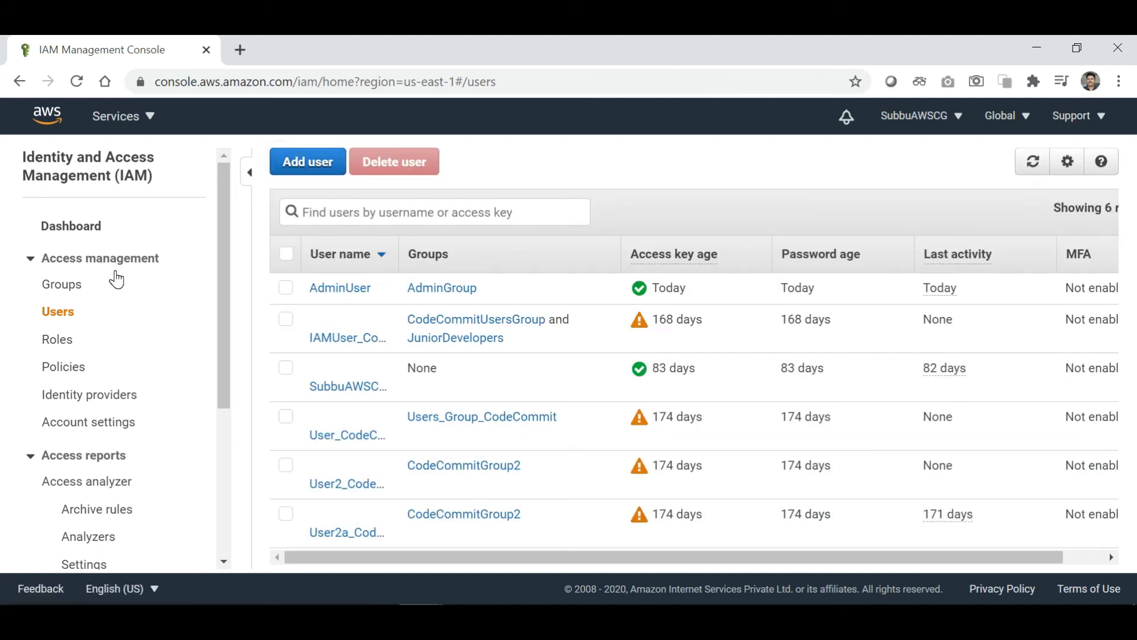
{"action": "left_click", "coordinate": [69, 229]}
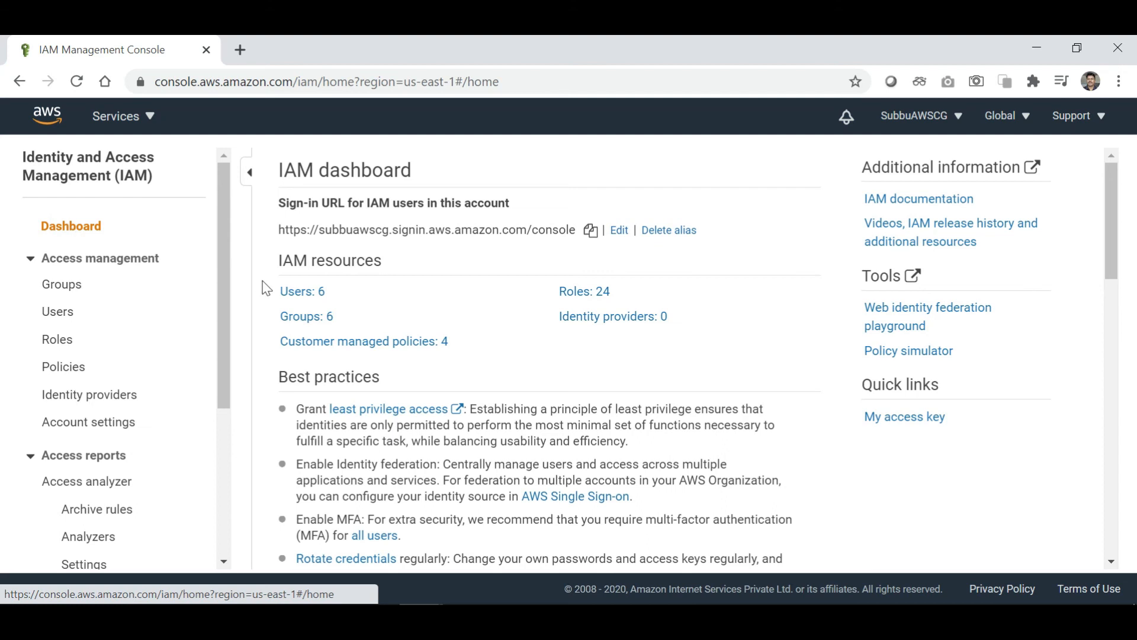